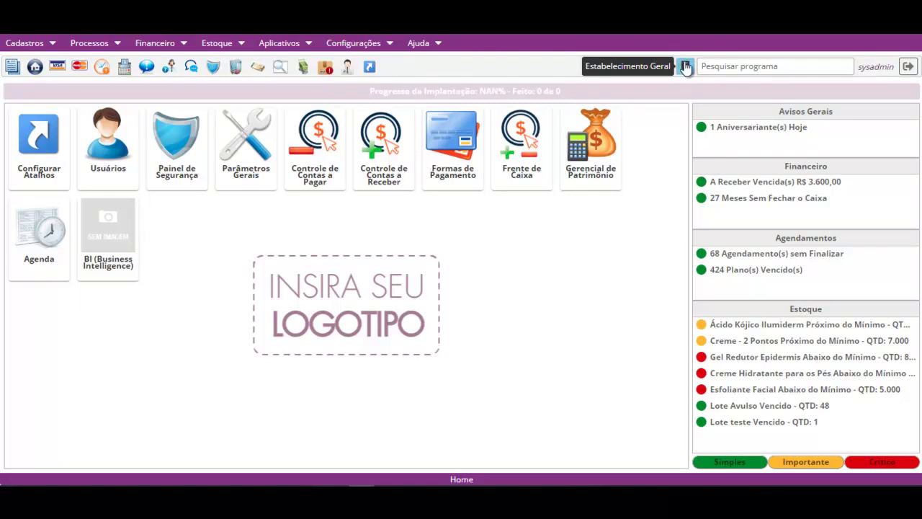
Switch the general establishment to FILIAL ESTÉTICA AVANÇADA, accept the change, and recheck the establishment list.
{"action": "left_click", "coordinate": [720, 65]}
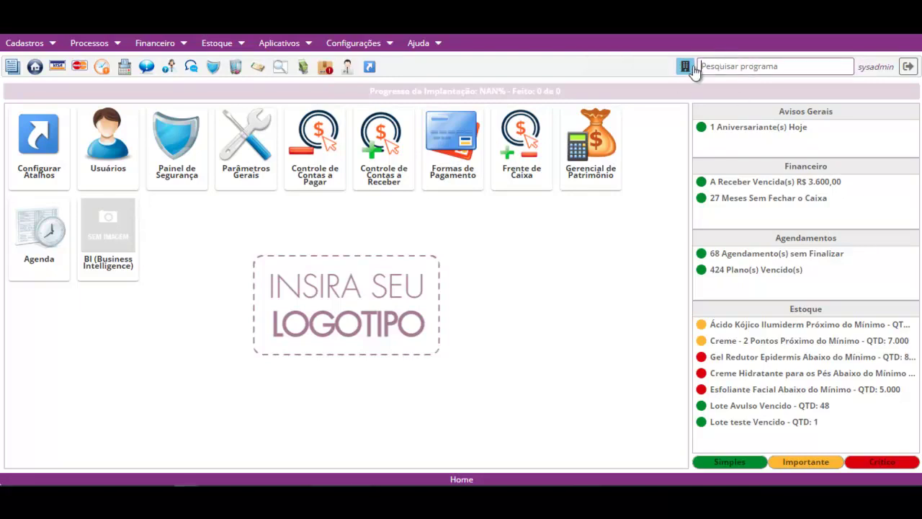
{"action": "left_click", "coordinate": [686, 68]}
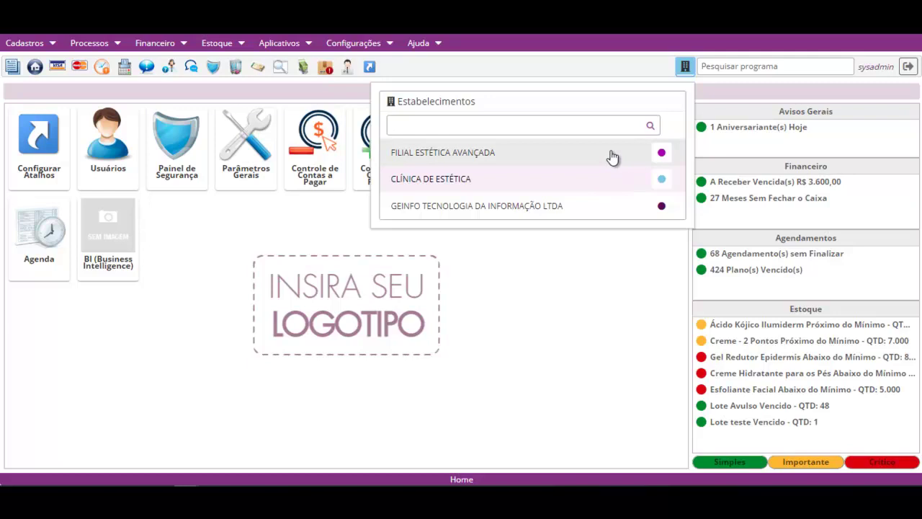
{"action": "left_click", "coordinate": [604, 180]}
{"action": "left_click", "coordinate": [436, 337]}
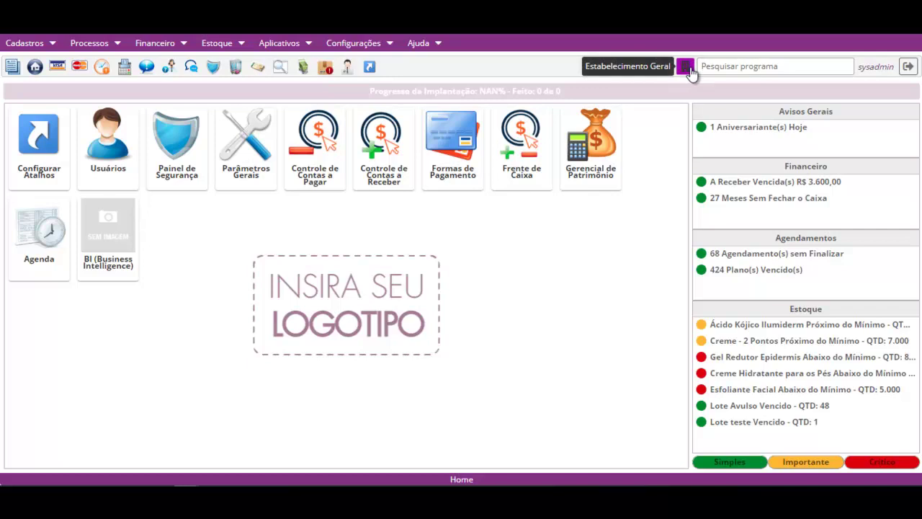
{"action": "left_click", "coordinate": [686, 68]}
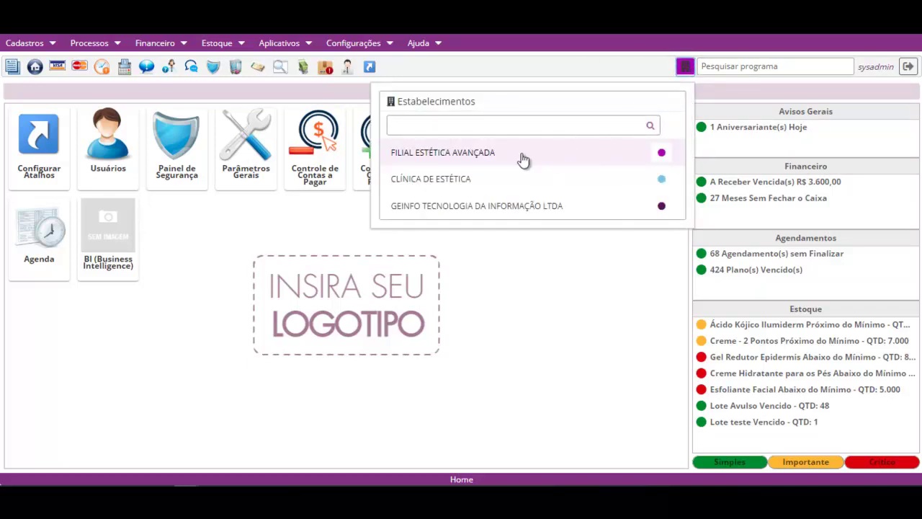
{"action": "left_click", "coordinate": [618, 288]}
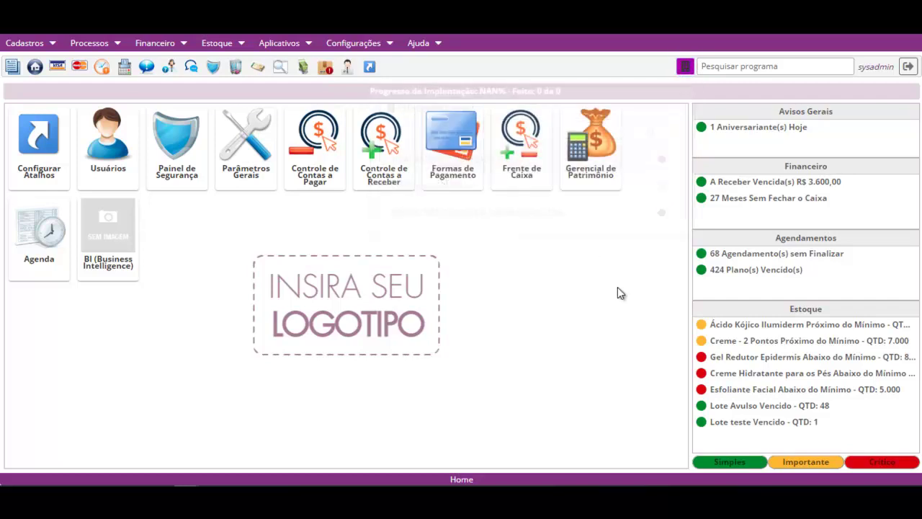
Open the registration record of the CLÍNICA DE ESTÉTICA establishment for editing.
{"action": "left_click", "coordinate": [49, 48]}
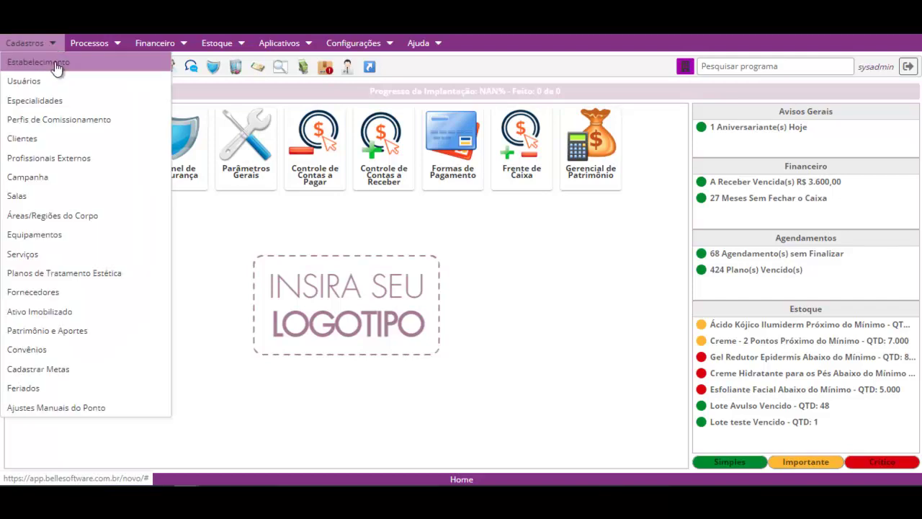
{"action": "left_click", "coordinate": [55, 60]}
{"action": "left_click", "coordinate": [211, 201]}
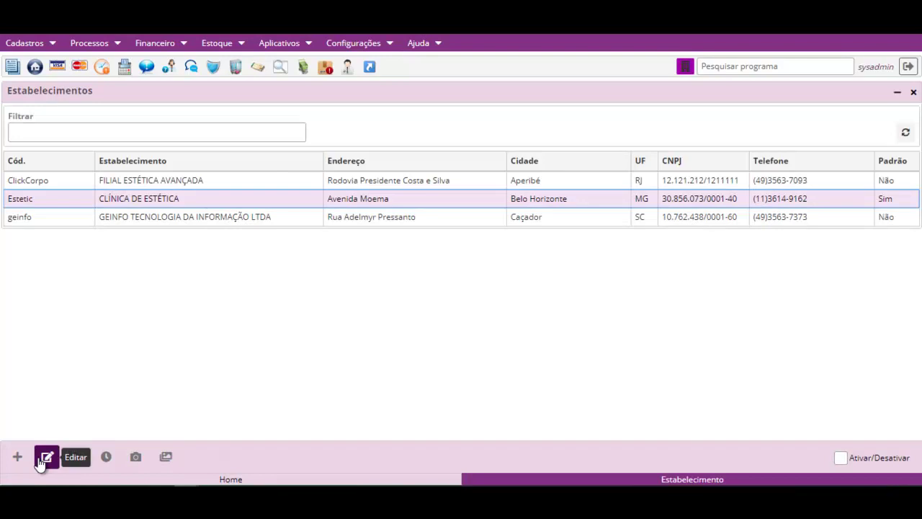
{"action": "left_click", "coordinate": [42, 460]}
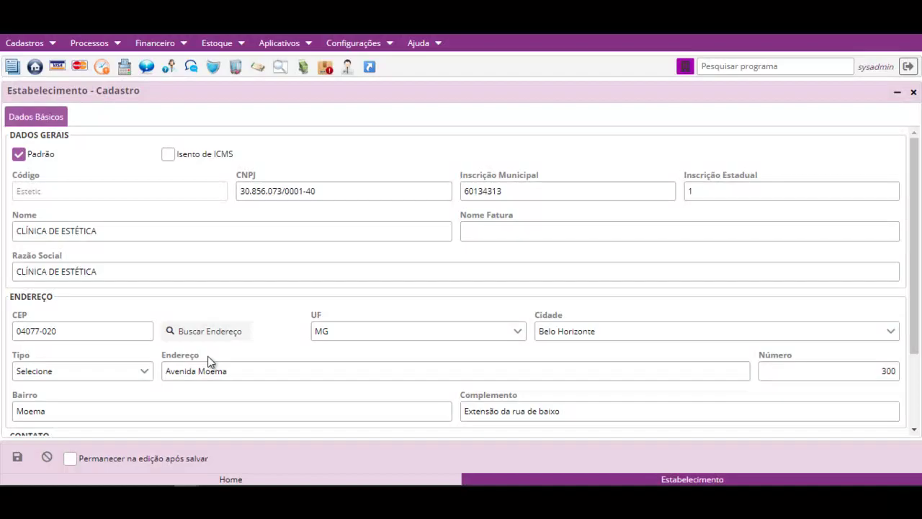
Try a darker blue as the establishment's identification colour, discard the edit, and close the establishments register.
{"action": "scroll", "coordinate": [302, 351], "scroll_direction": "down", "scroll_amount": 3}
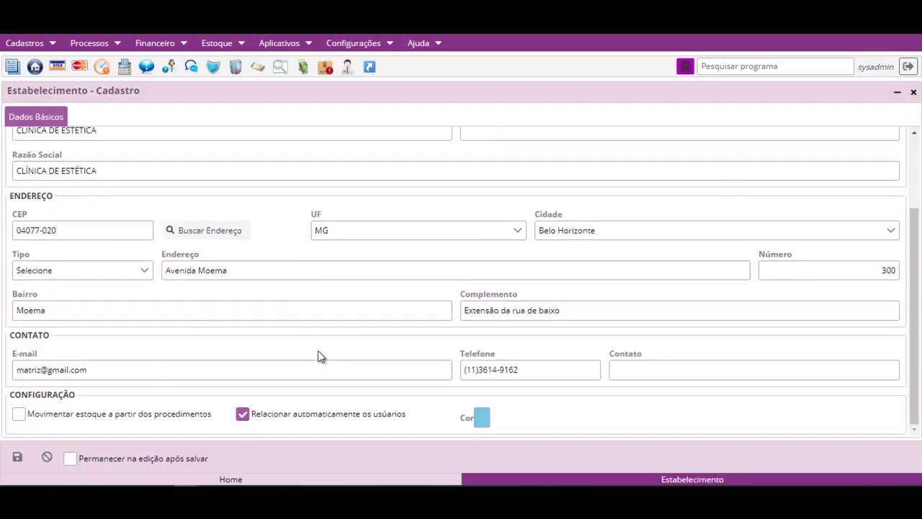
{"action": "left_click", "coordinate": [483, 418]}
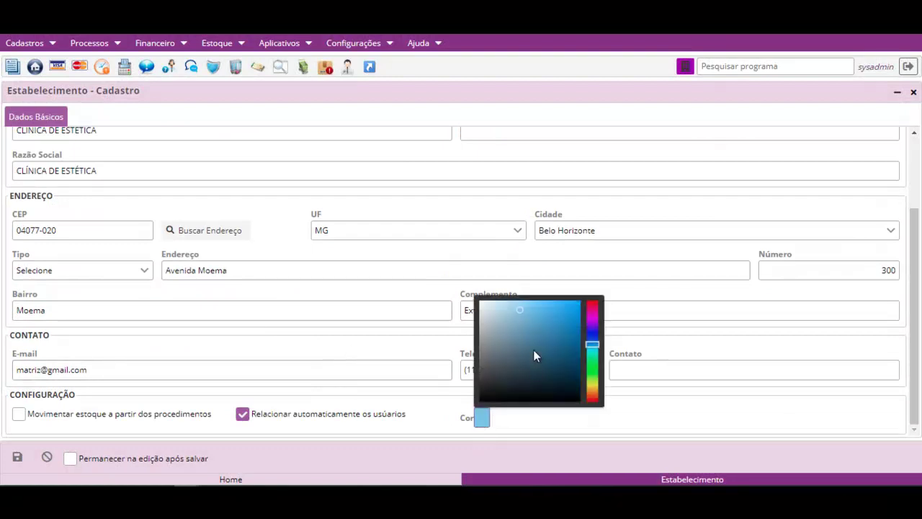
{"action": "left_click_drag", "start_coordinate": [515, 312], "coordinate": [538, 332]}
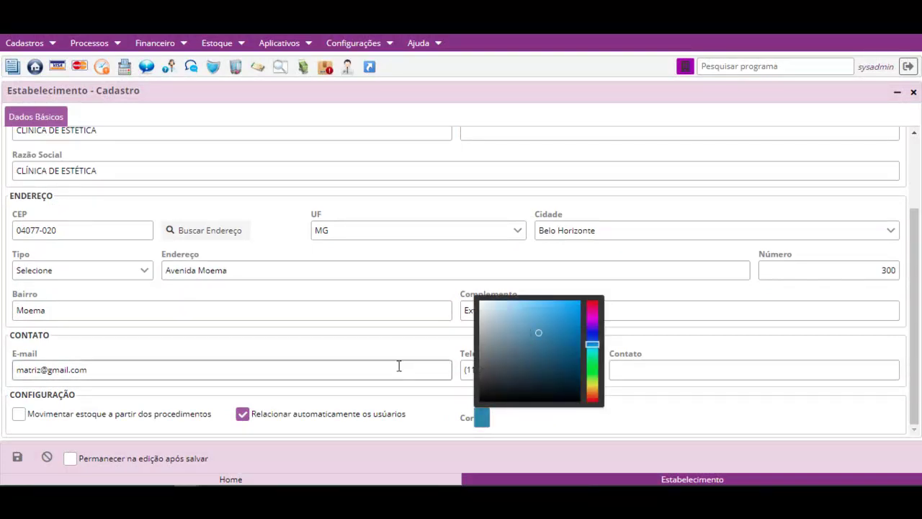
{"action": "left_click", "coordinate": [47, 456]}
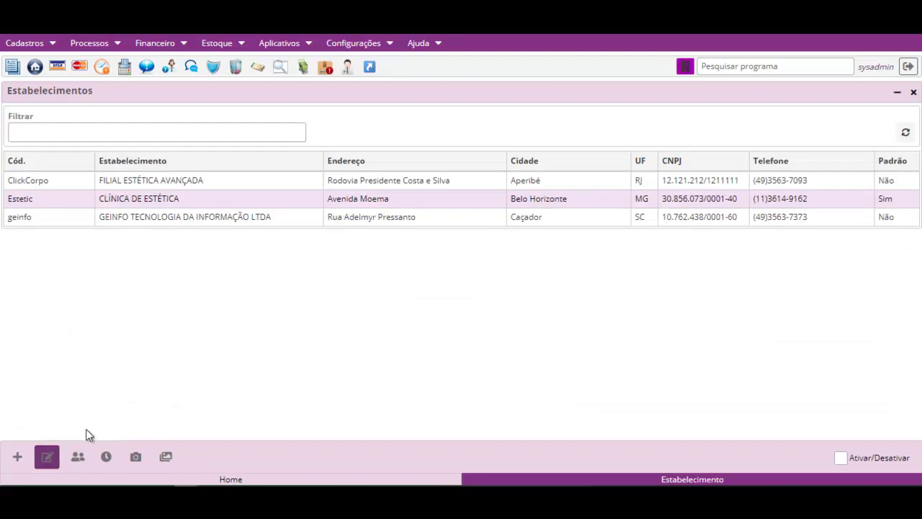
{"action": "left_click", "coordinate": [684, 66]}
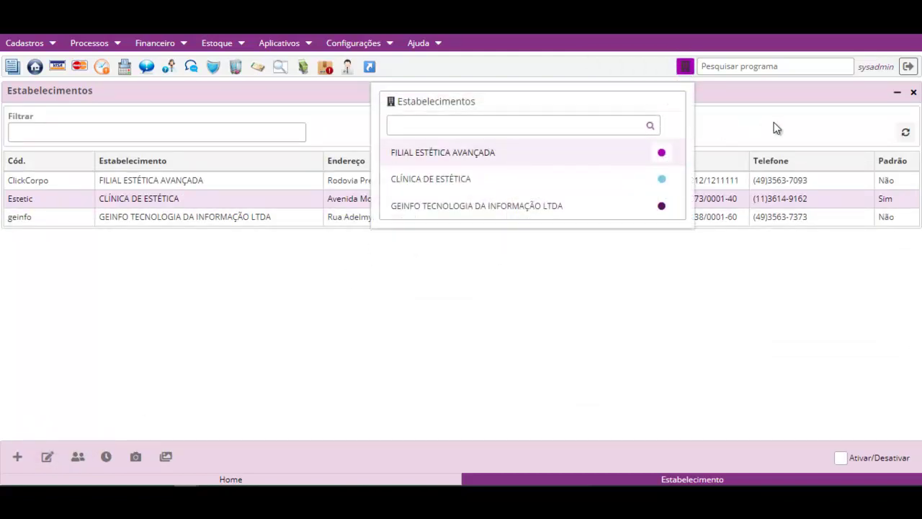
{"action": "left_click", "coordinate": [911, 93]}
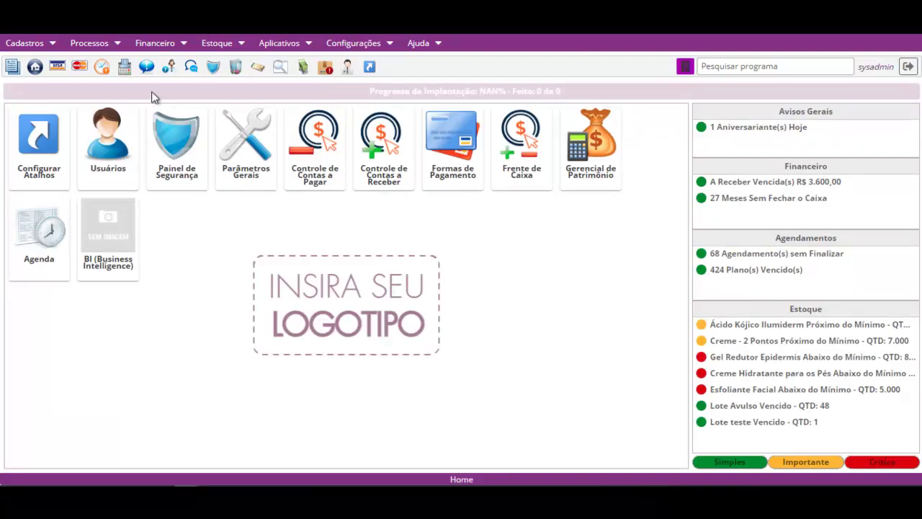
Open the Agenda and browse its date picker ahead to May 2020 without changing the date.
{"action": "left_click", "coordinate": [101, 46]}
{"action": "left_click", "coordinate": [104, 65]}
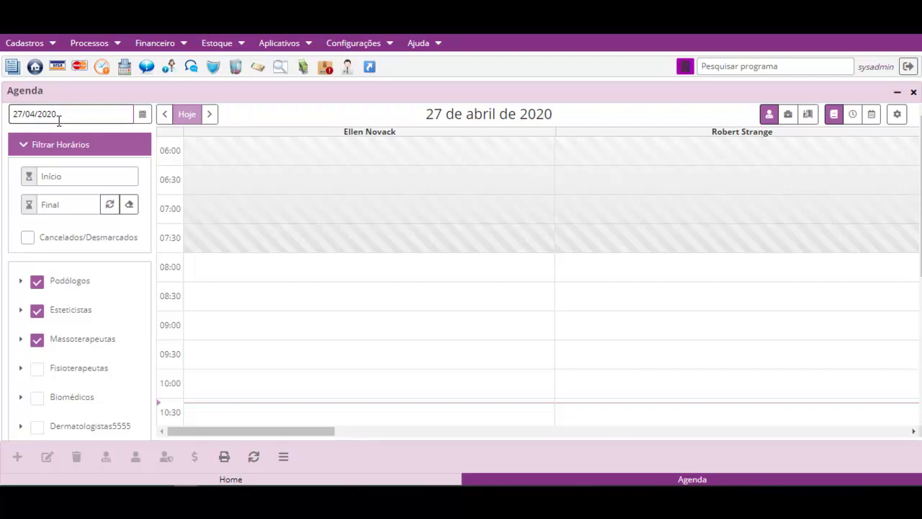
{"action": "left_click", "coordinate": [142, 115]}
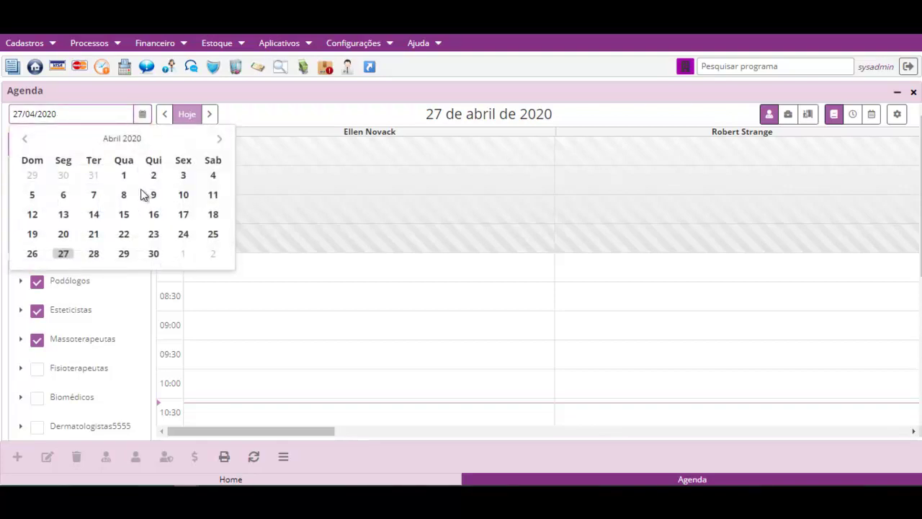
{"action": "left_click", "coordinate": [220, 140]}
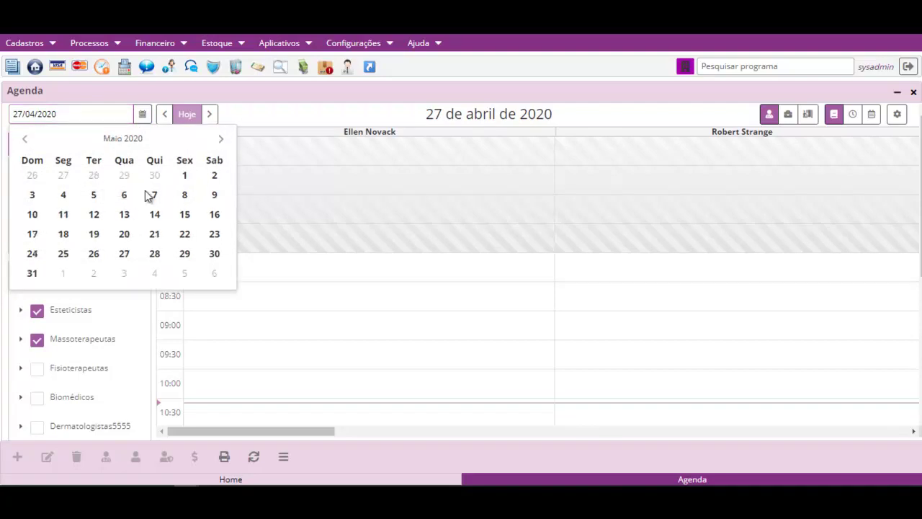
{"action": "left_click", "coordinate": [255, 121]}
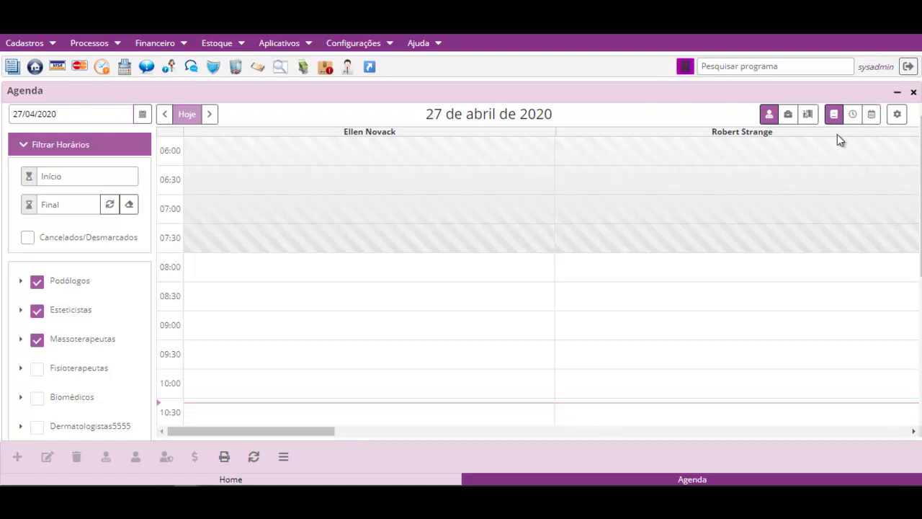
{"action": "scroll", "coordinate": [486, 241], "scroll_direction": "down", "scroll_amount": 3}
{"action": "scroll", "coordinate": [469, 253], "scroll_direction": "up", "scroll_amount": 3}
{"action": "left_click_drag", "start_coordinate": [333, 431], "coordinate": [321, 431]}
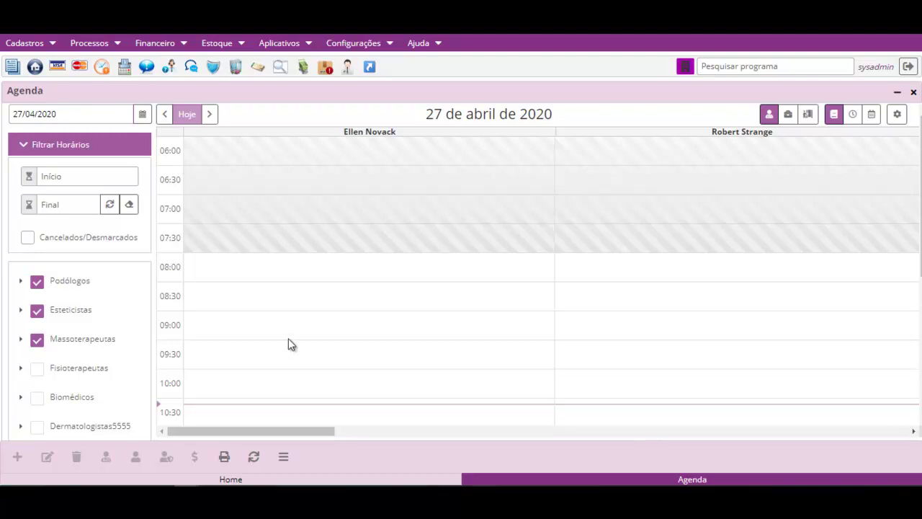
{"action": "scroll", "coordinate": [242, 171], "scroll_direction": "down", "scroll_amount": 10}
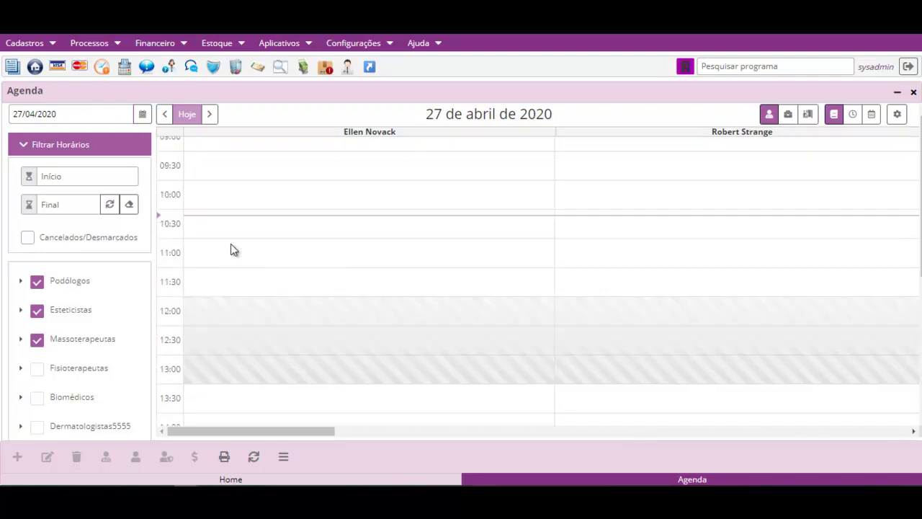
{"action": "scroll", "coordinate": [239, 269], "scroll_direction": "up", "scroll_amount": 10}
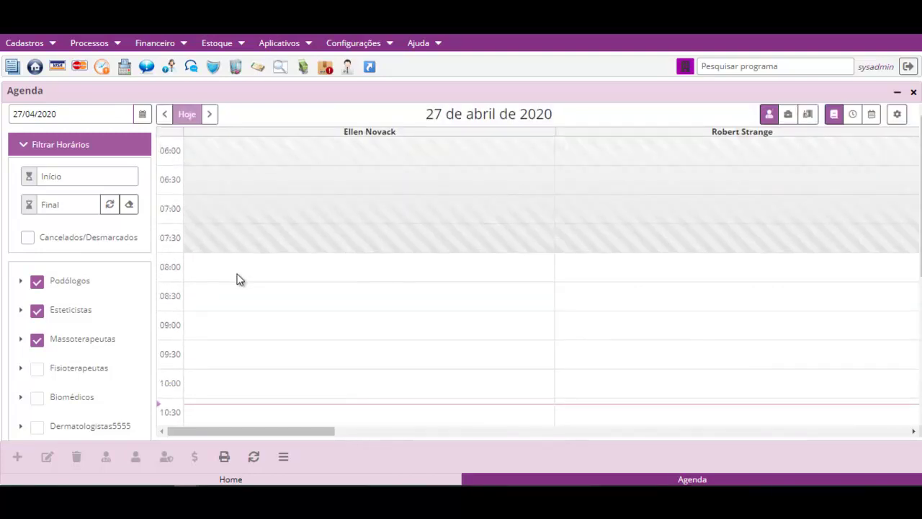
Open the general parameters in edit mode and inspect the Agendamento settings.
{"action": "left_click", "coordinate": [378, 46]}
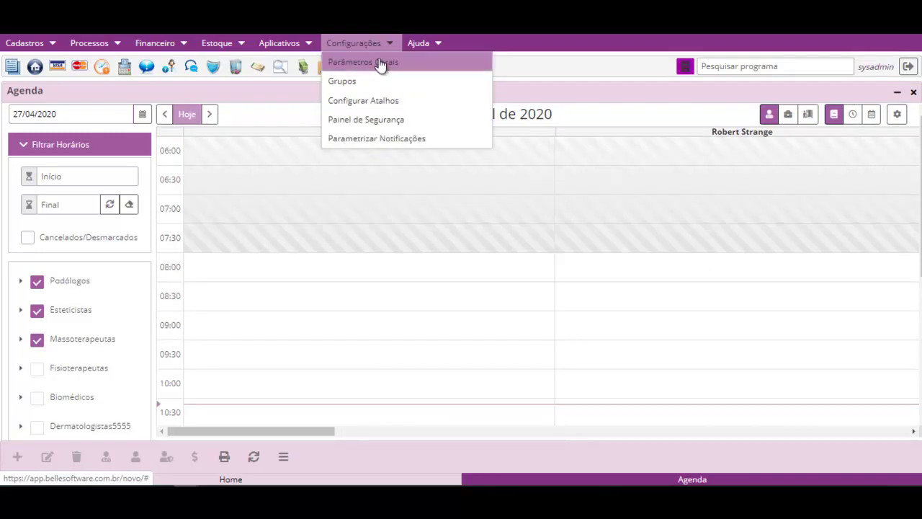
{"action": "left_click", "coordinate": [380, 64]}
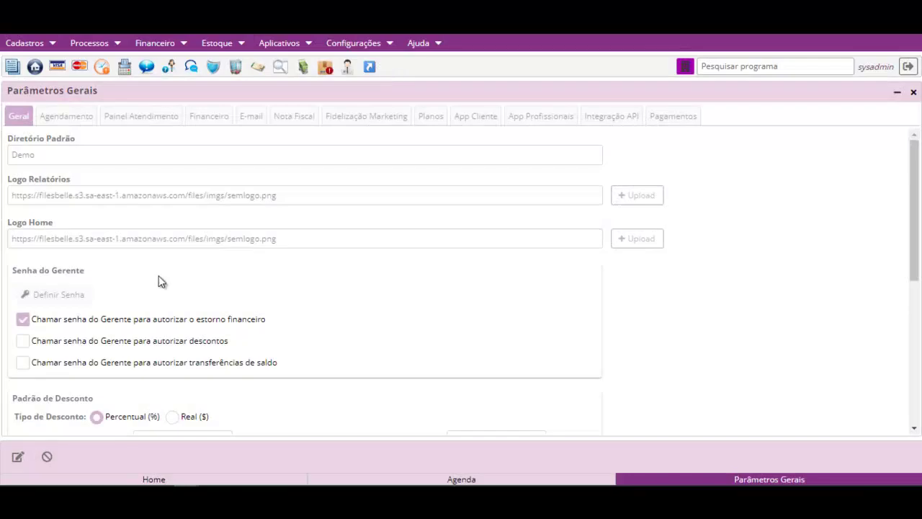
{"action": "left_click", "coordinate": [17, 454]}
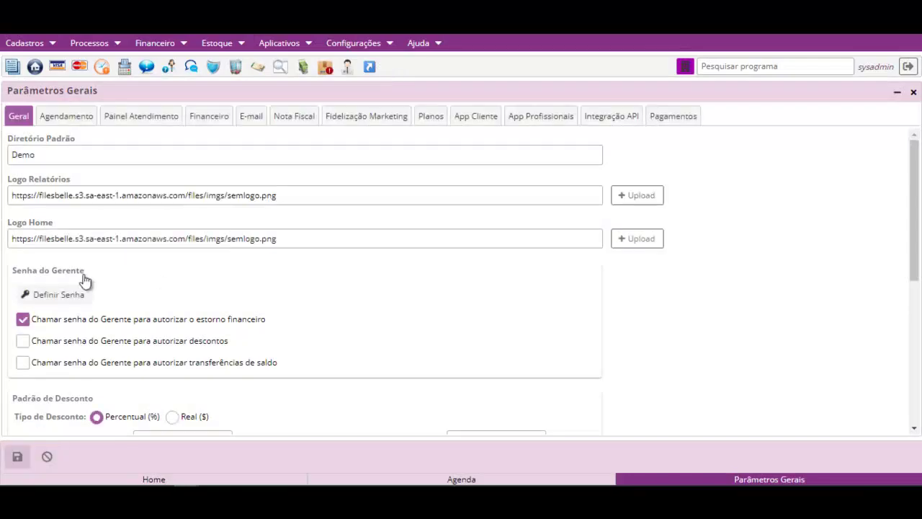
{"action": "left_click", "coordinate": [71, 121]}
{"action": "left_click", "coordinate": [172, 146]}
{"action": "left_click_drag", "start_coordinate": [171, 146], "coordinate": [105, 147]}
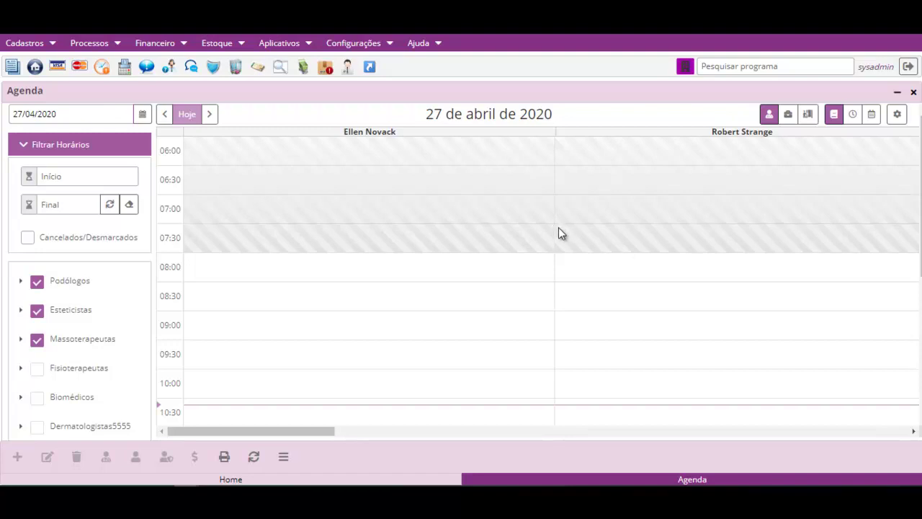
{"action": "scroll", "coordinate": [554, 238], "scroll_direction": "down", "scroll_amount": 1}
{"action": "scroll", "coordinate": [555, 238], "scroll_direction": "up", "scroll_amount": 1}
{"action": "scroll", "coordinate": [385, 196], "scroll_direction": "down", "scroll_amount": 13}
{"action": "scroll", "coordinate": [378, 209], "scroll_direction": "up", "scroll_amount": 2}
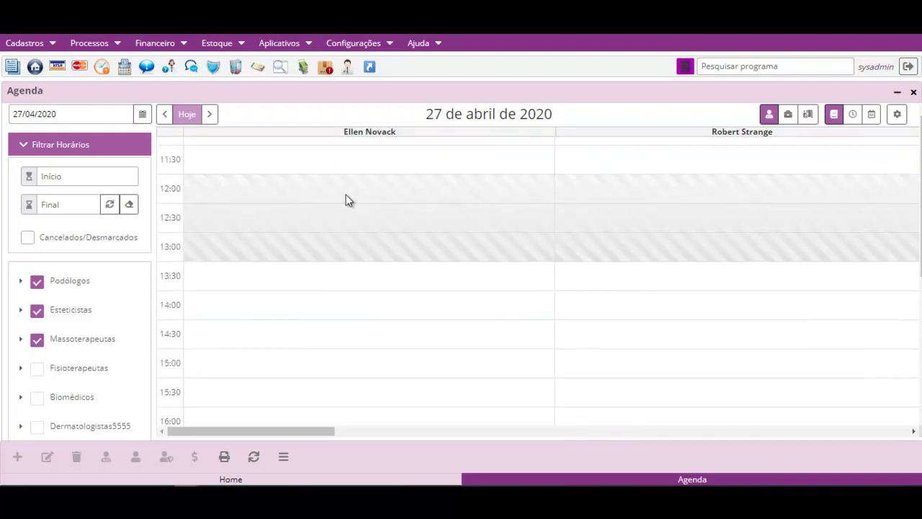
{"action": "scroll", "coordinate": [350, 239], "scroll_direction": "up", "scroll_amount": 11}
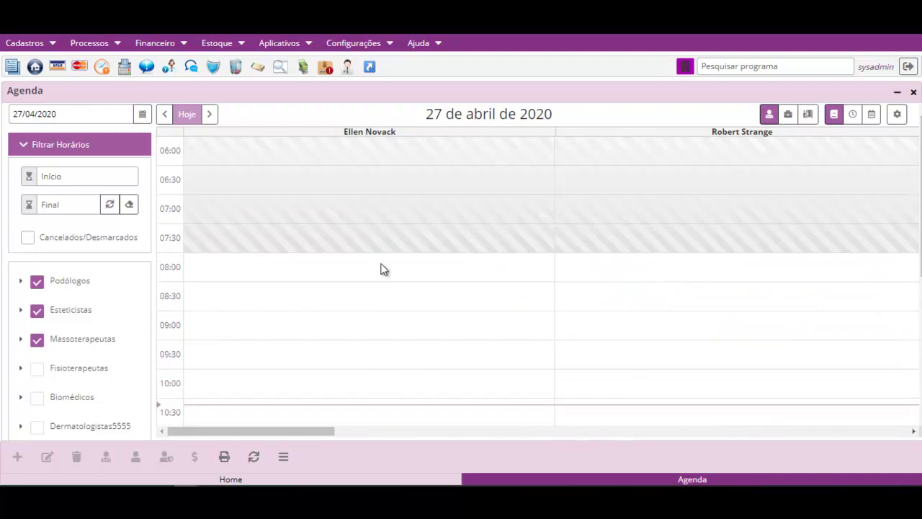
Start a new appointment in the first professional's 08:30 slot, review the form's fields, and cancel it.
{"action": "left_click", "coordinate": [286, 271]}
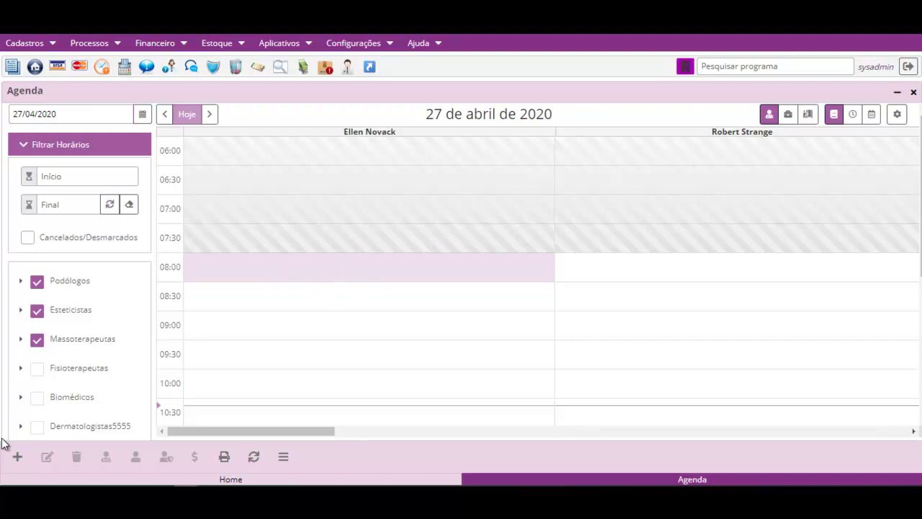
{"action": "right_click", "coordinate": [342, 277]}
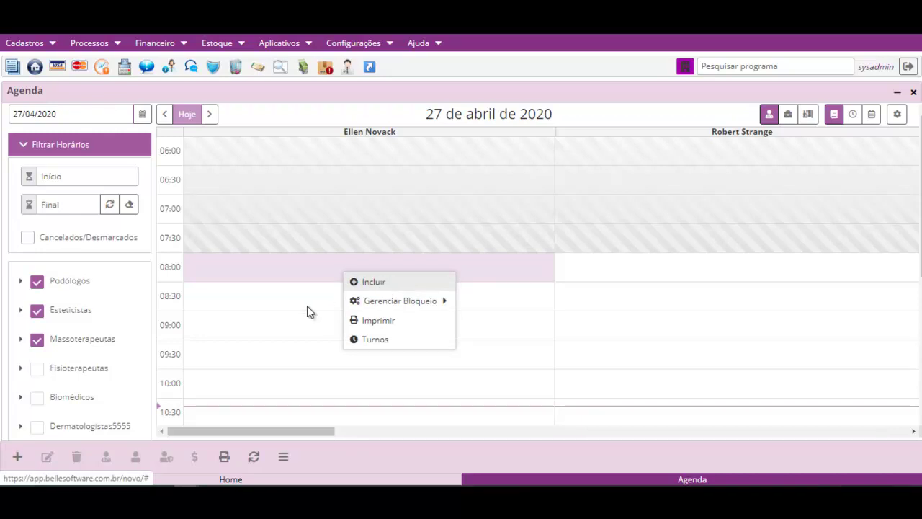
{"action": "left_click", "coordinate": [327, 267]}
{"action": "key", "text": "Down"}
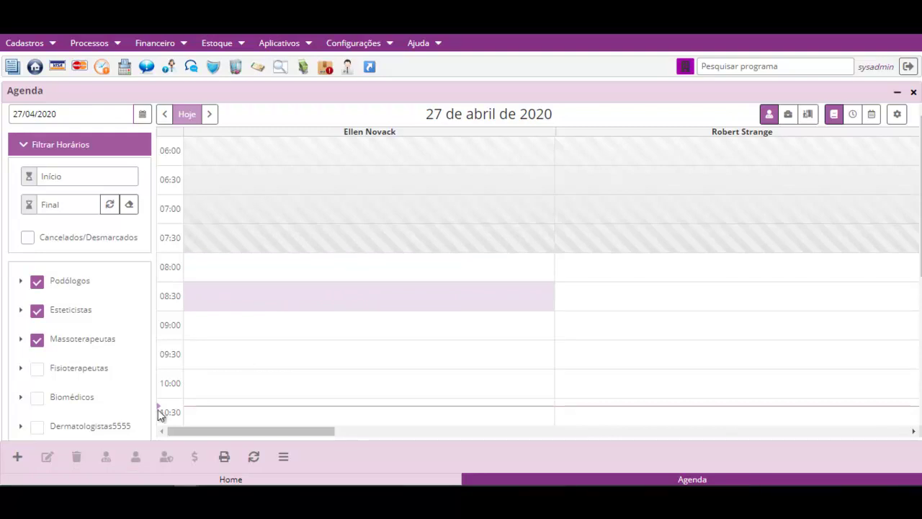
{"action": "left_click", "coordinate": [17, 458]}
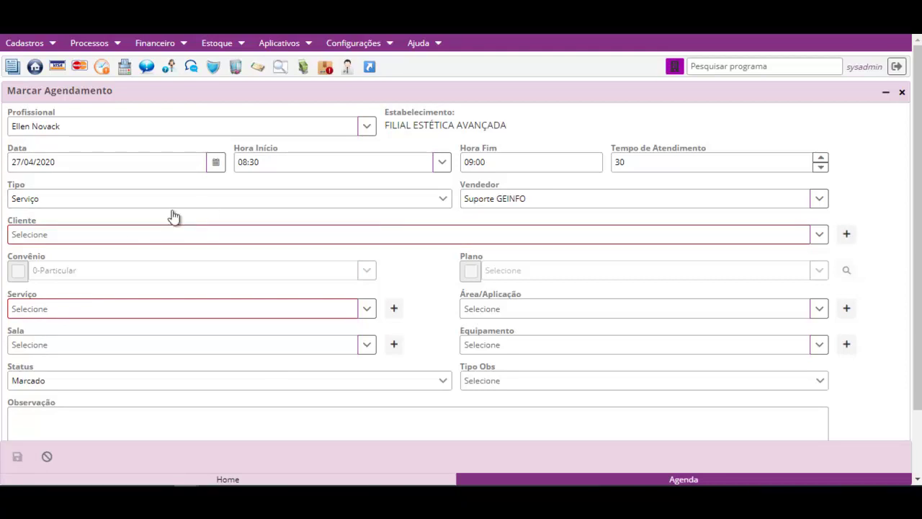
{"action": "scroll", "coordinate": [216, 219], "scroll_direction": "down", "scroll_amount": 1}
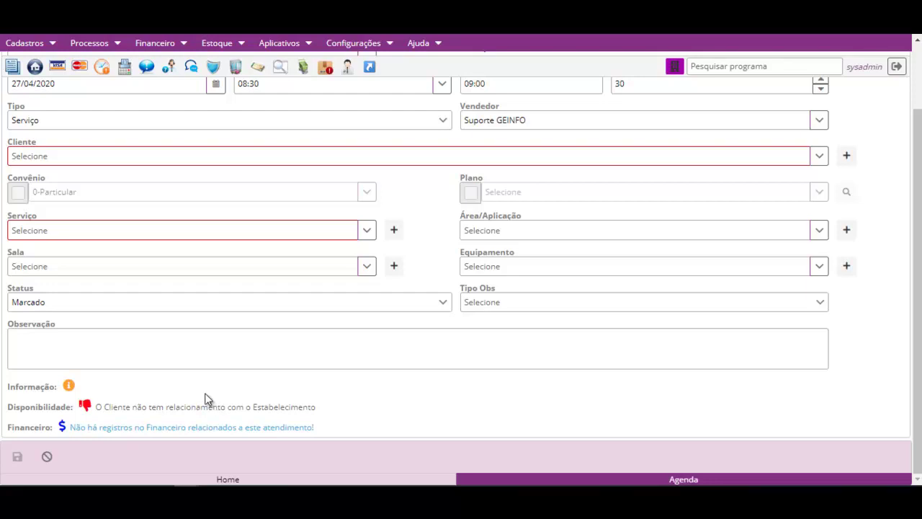
{"action": "left_click", "coordinate": [46, 455]}
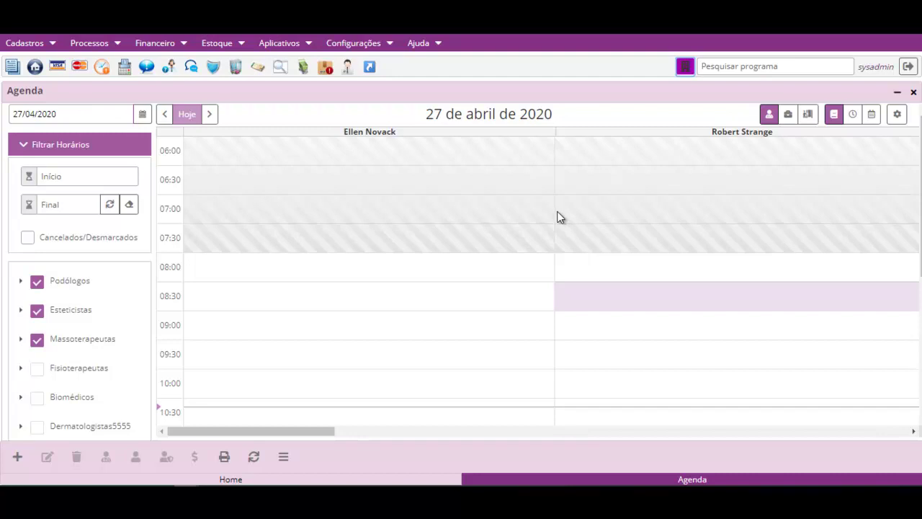
Switch the general establishment to GEINFO TECNOLOGIA DA INFORMAÇÃO LTDA and review that establishment's appointments in the Agenda.
{"action": "scroll", "coordinate": [504, 219], "scroll_direction": "down", "scroll_amount": 5}
{"action": "scroll", "coordinate": [515, 244], "scroll_direction": "up", "scroll_amount": 5}
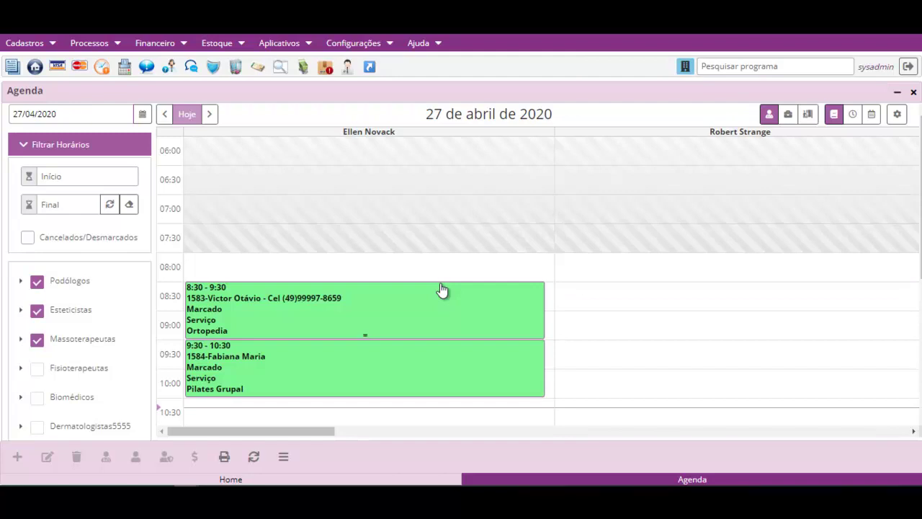
{"action": "left_click", "coordinate": [685, 66]}
{"action": "left_click", "coordinate": [580, 210]}
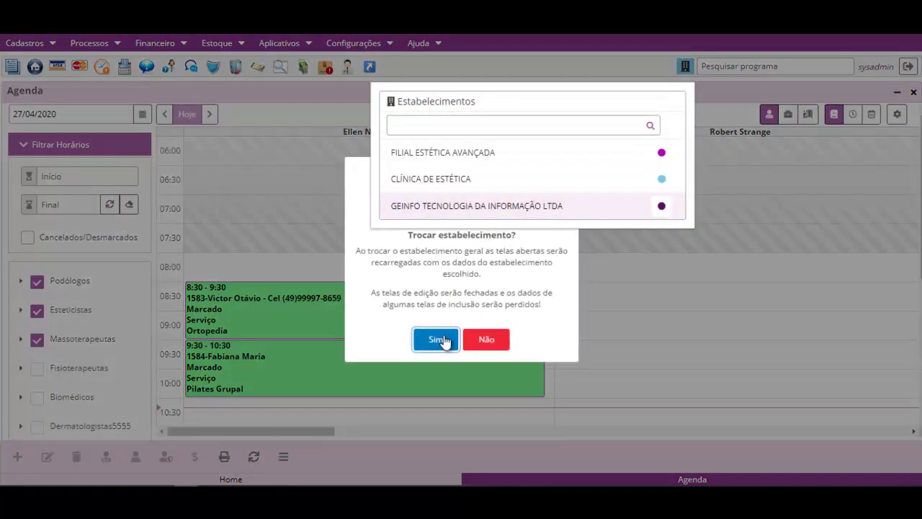
{"action": "left_click", "coordinate": [436, 340]}
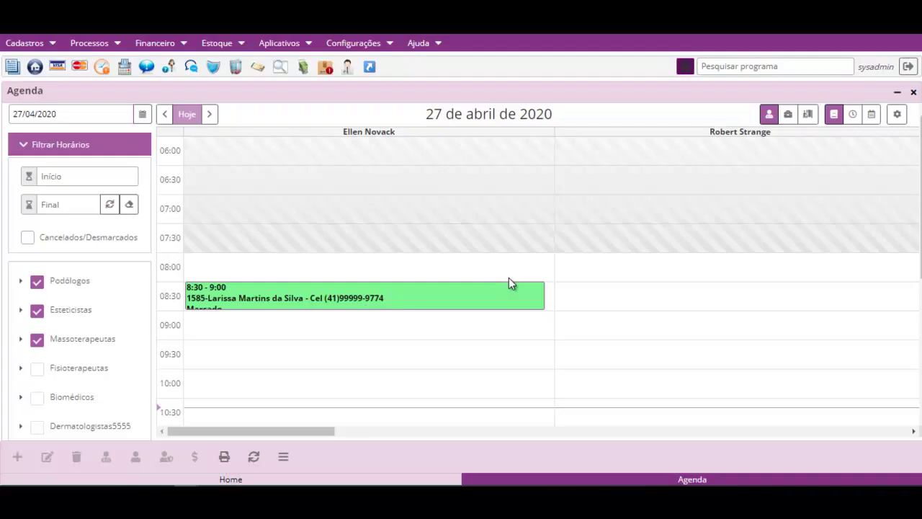
{"action": "scroll", "coordinate": [363, 317], "scroll_direction": "down", "scroll_amount": 2}
{"action": "scroll", "coordinate": [363, 317], "scroll_direction": "up", "scroll_amount": 2}
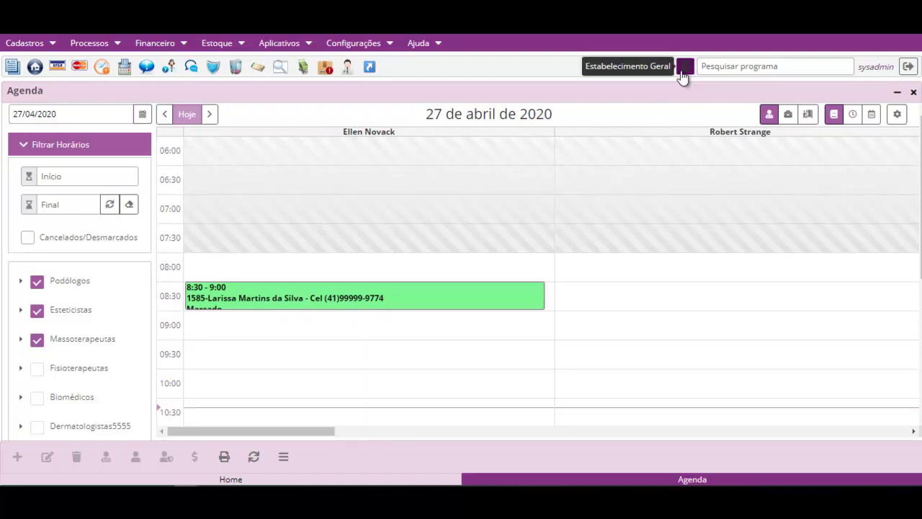
Close the Agenda and open the Painel de Atendimentos.
{"action": "left_click", "coordinate": [912, 92]}
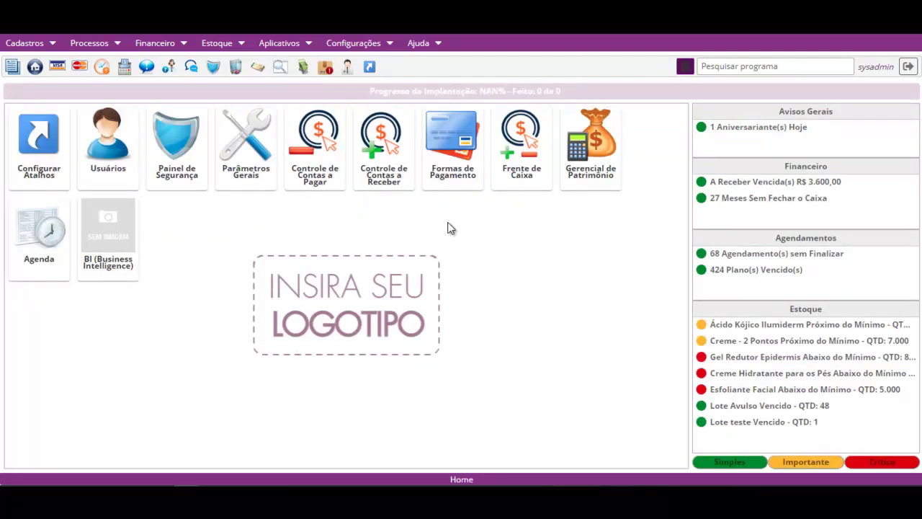
{"action": "left_click", "coordinate": [103, 48]}
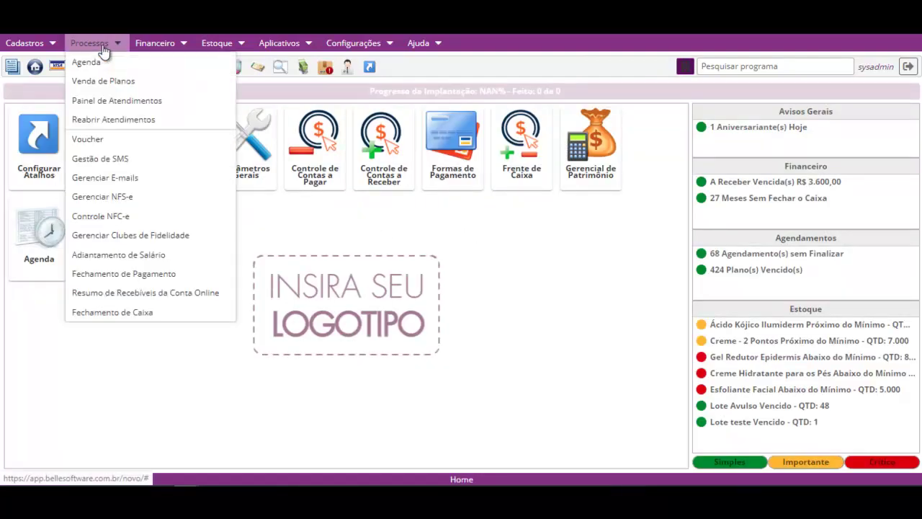
{"action": "left_click", "coordinate": [130, 99]}
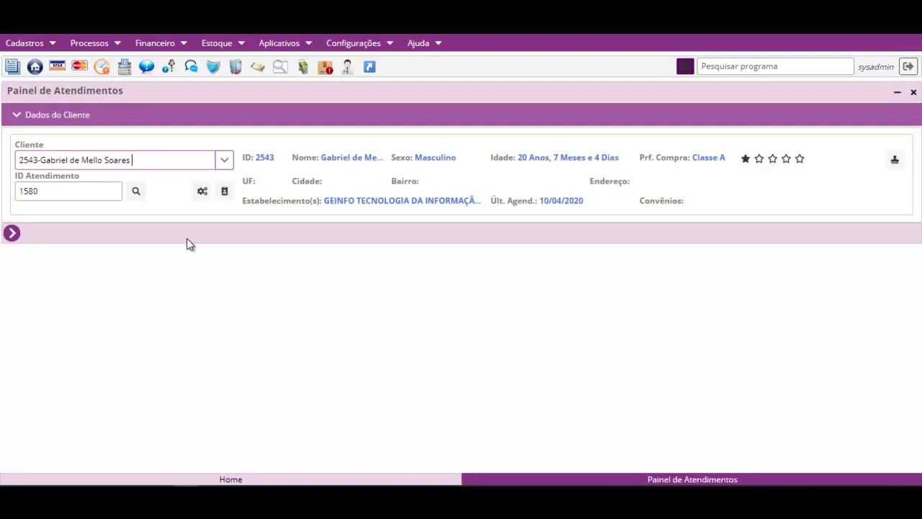
Show the Perimetria section for the client loaded in the Painel de Atendimentos.
{"action": "left_click", "coordinate": [12, 234]}
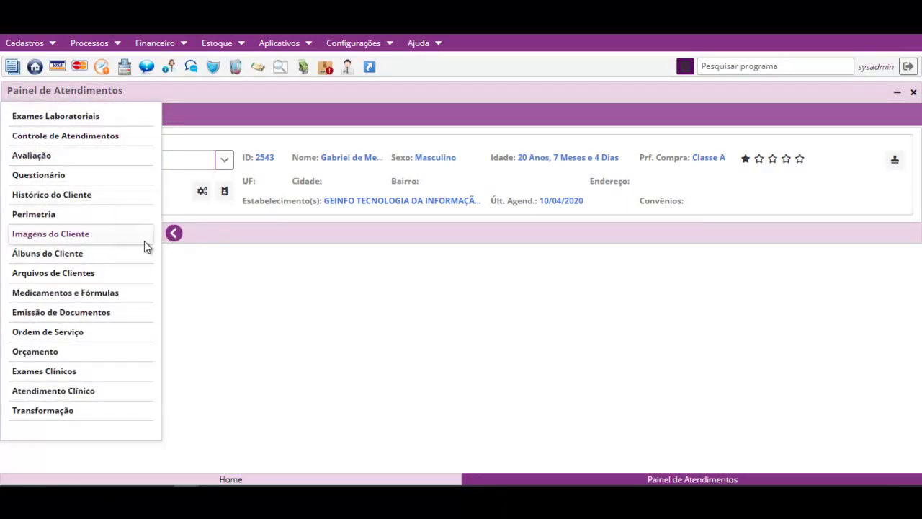
{"action": "left_click", "coordinate": [90, 240]}
{"action": "left_click", "coordinate": [12, 234]}
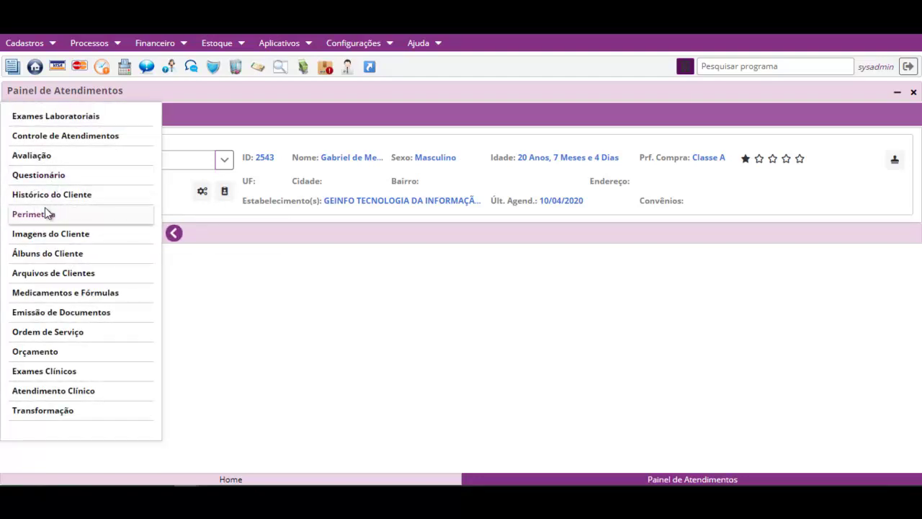
{"action": "left_click", "coordinate": [45, 210]}
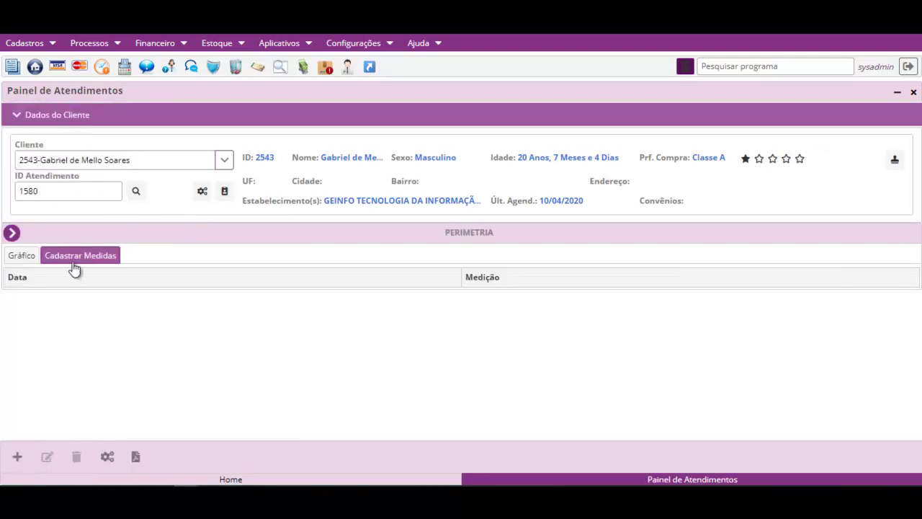
Open the perimetry measures configuration and inspect the listed measures and which of their names can be edited.
{"action": "left_click", "coordinate": [107, 456]}
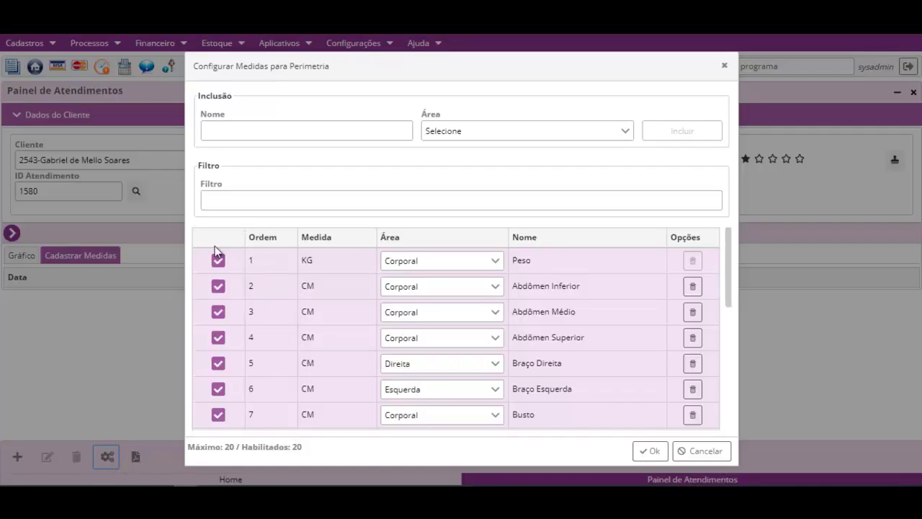
{"action": "scroll", "coordinate": [255, 312], "scroll_direction": "down", "scroll_amount": 5}
{"action": "scroll", "coordinate": [241, 319], "scroll_direction": "up", "scroll_amount": 5}
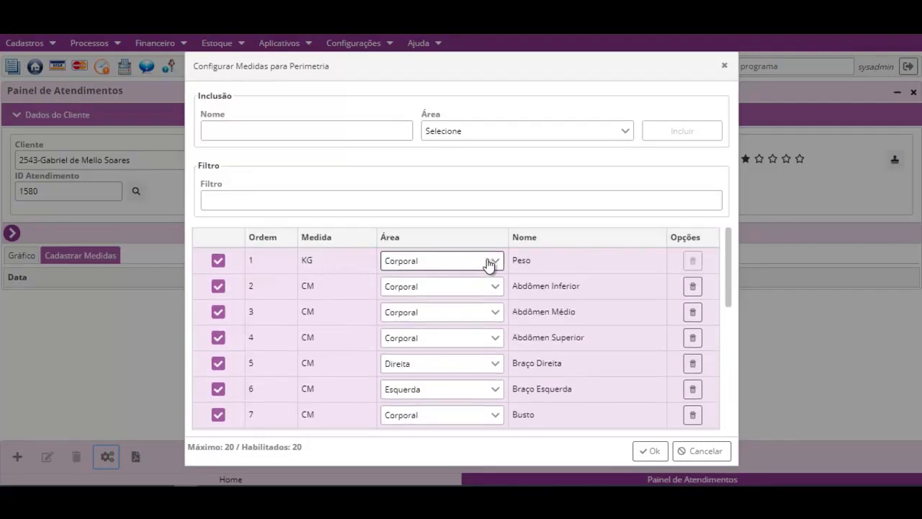
{"action": "left_click", "coordinate": [570, 264]}
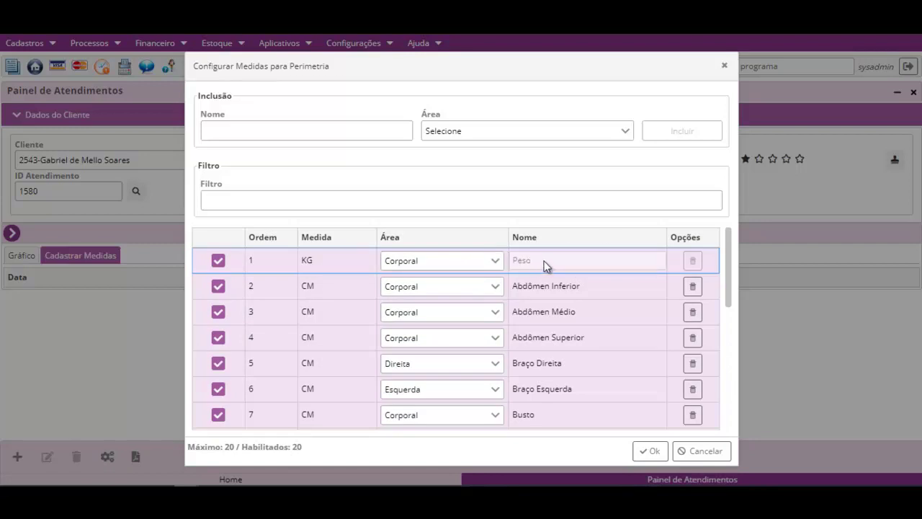
{"action": "left_click", "coordinate": [553, 283]}
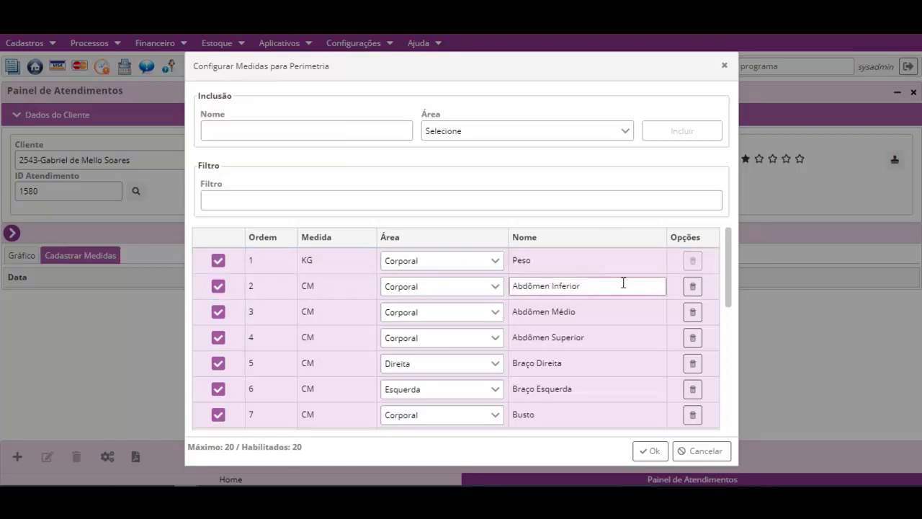
{"action": "left_click", "coordinate": [608, 313]}
{"action": "left_click", "coordinate": [607, 227]}
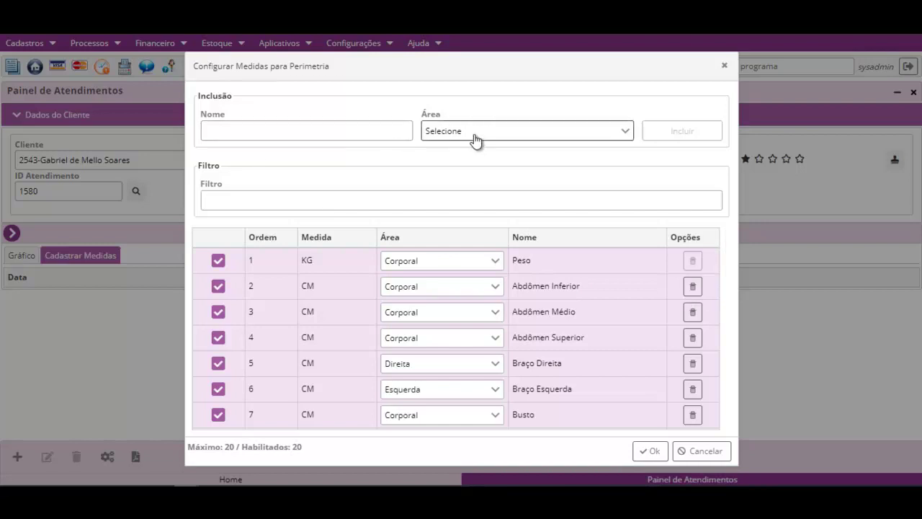
Try preparing a new perimetry measure with the area Corporal, review the measures list, and dismiss the configuration.
{"action": "left_click", "coordinate": [348, 128]}
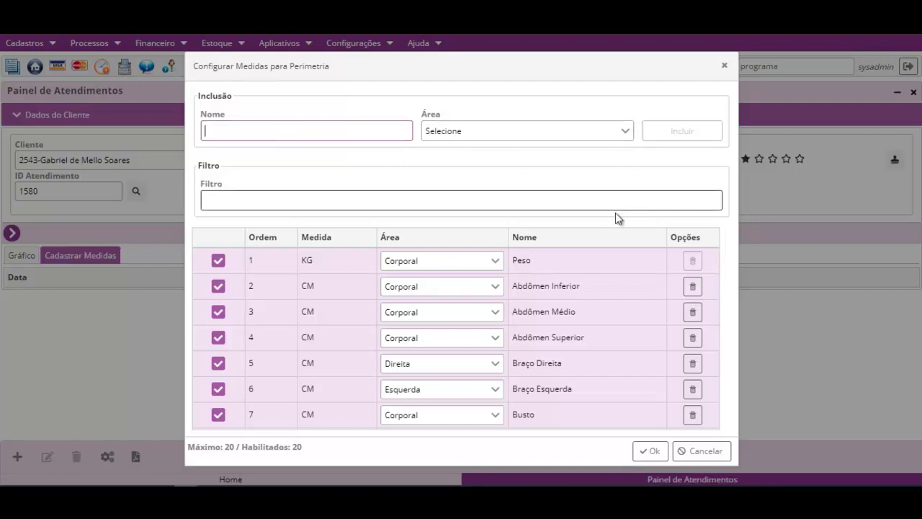
{"action": "scroll", "coordinate": [441, 302], "scroll_direction": "down", "scroll_amount": 5}
{"action": "scroll", "coordinate": [442, 324], "scroll_direction": "up", "scroll_amount": 5}
{"action": "left_click", "coordinate": [333, 124]}
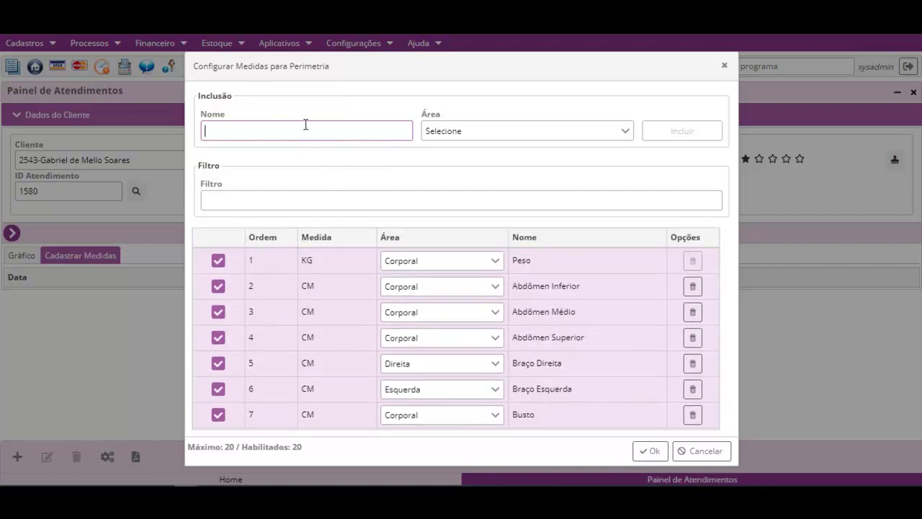
{"action": "left_click", "coordinate": [497, 136]}
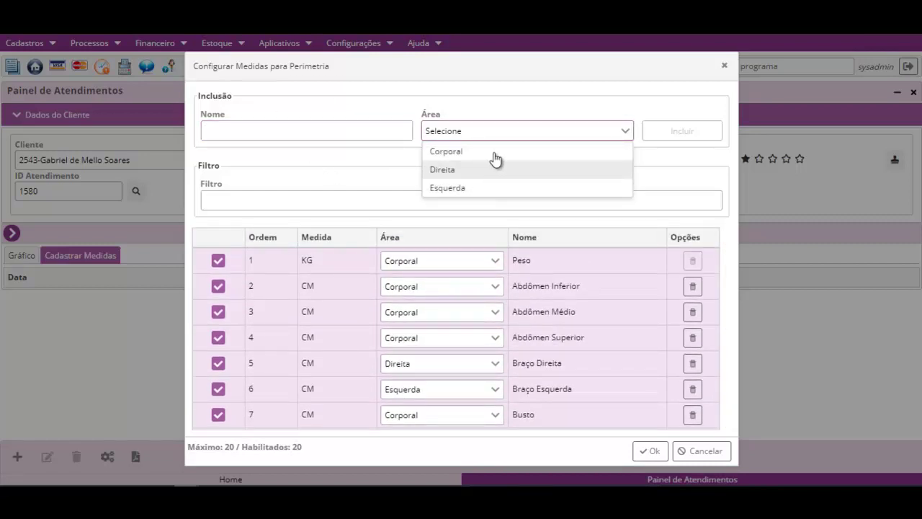
{"action": "left_click", "coordinate": [488, 153]}
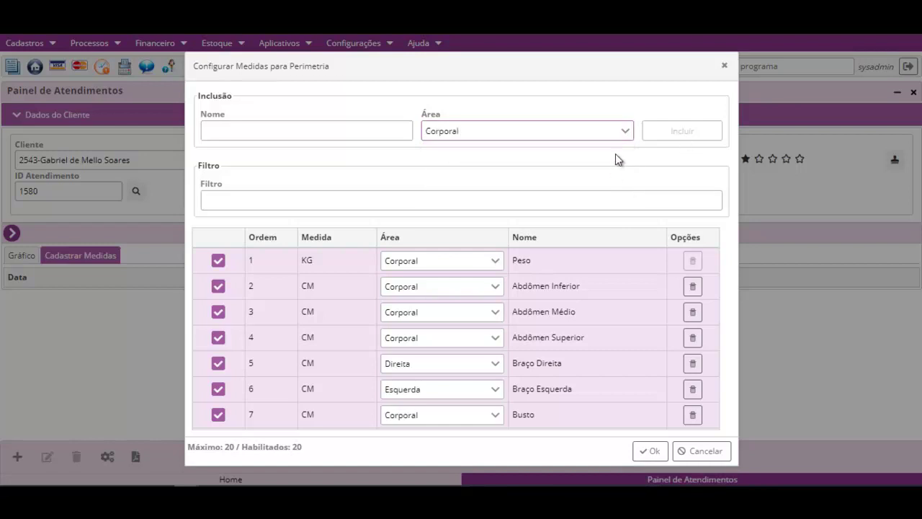
{"action": "scroll", "coordinate": [539, 270], "scroll_direction": "down", "scroll_amount": 5}
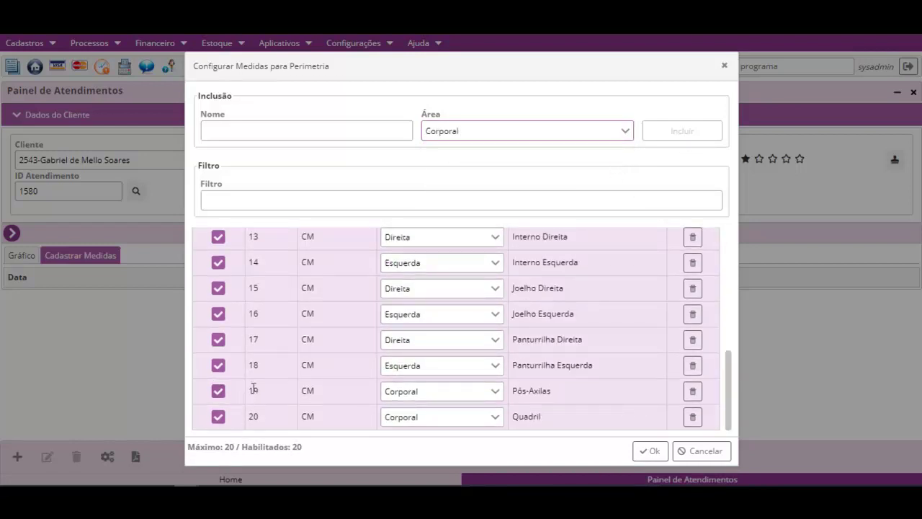
{"action": "scroll", "coordinate": [312, 382], "scroll_direction": "up", "scroll_amount": 5}
{"action": "key", "text": "Escape"}
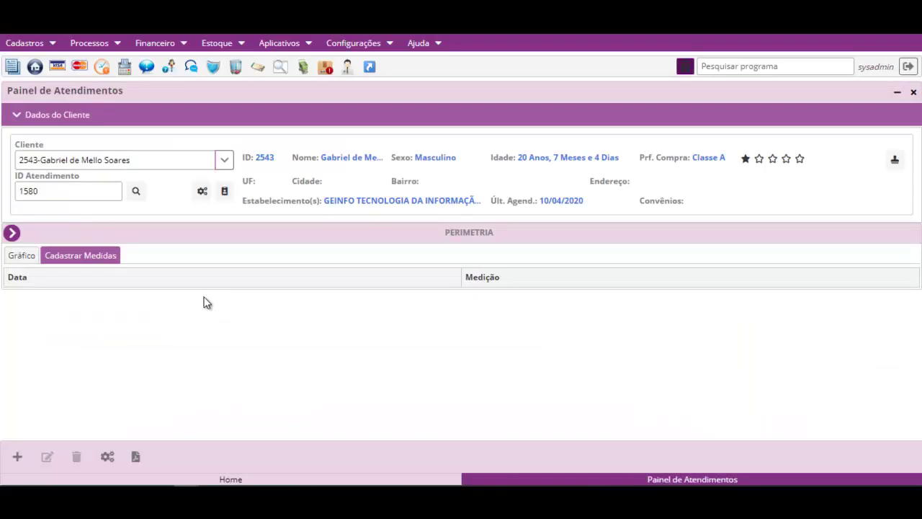
Mark the body diagram in the client's Estética evaluation with black strokes and save the evaluation.
{"action": "left_click", "coordinate": [12, 233]}
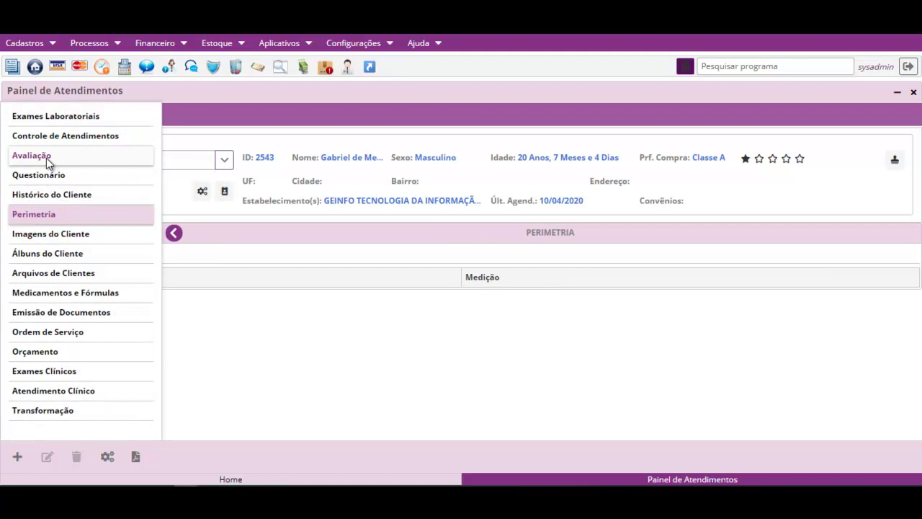
{"action": "left_click", "coordinate": [47, 158]}
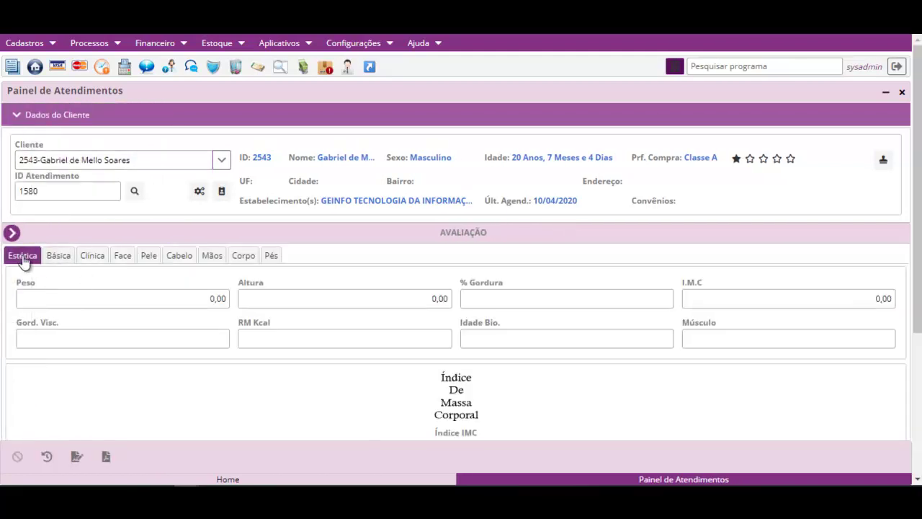
{"action": "scroll", "coordinate": [120, 284], "scroll_direction": "down", "scroll_amount": 3}
{"action": "mouse_move", "coordinate": [343, 264]}
{"action": "left_mouse_down"}
{"action": "mouse_move", "coordinate": [380, 274]}
{"action": "mouse_move", "coordinate": [344, 272]}
{"action": "mouse_move", "coordinate": [353, 276]}
{"action": "left_mouse_up"}
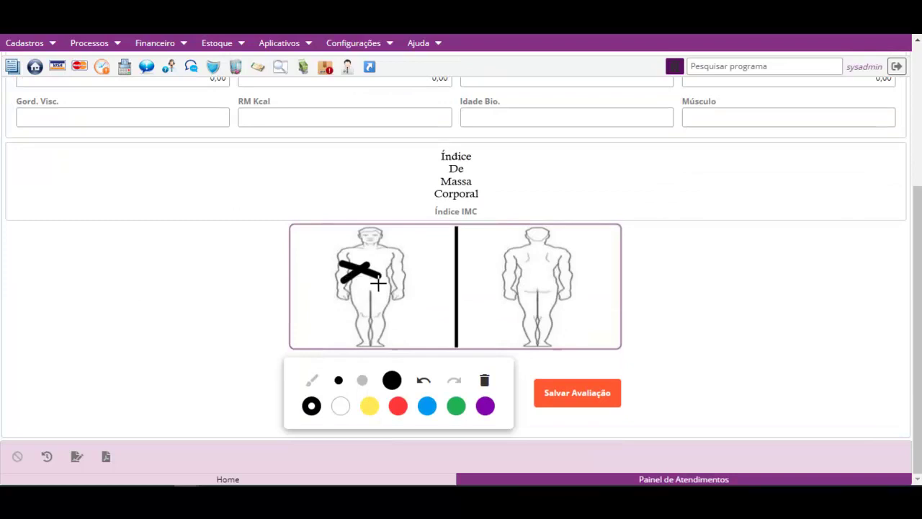
{"action": "left_click", "coordinate": [576, 401]}
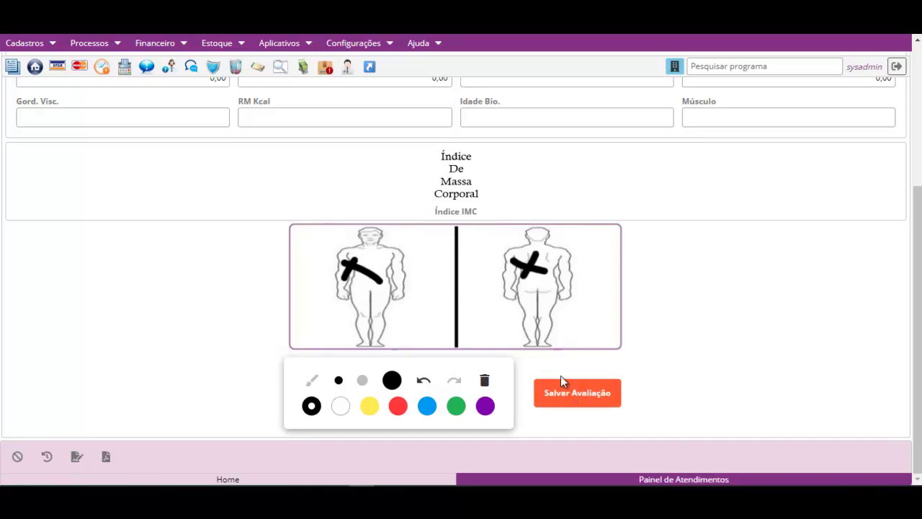
Review the Estética evaluation form and open the client's Histórico do Cliente.
{"action": "scroll", "coordinate": [561, 370], "scroll_direction": "up", "scroll_amount": 4}
{"action": "scroll", "coordinate": [585, 328], "scroll_direction": "down", "scroll_amount": 1}
{"action": "scroll", "coordinate": [585, 333], "scroll_direction": "down", "scroll_amount": 3}
{"action": "scroll", "coordinate": [221, 281], "scroll_direction": "up", "scroll_amount": 1}
{"action": "scroll", "coordinate": [221, 281], "scroll_direction": "up", "scroll_amount": 3}
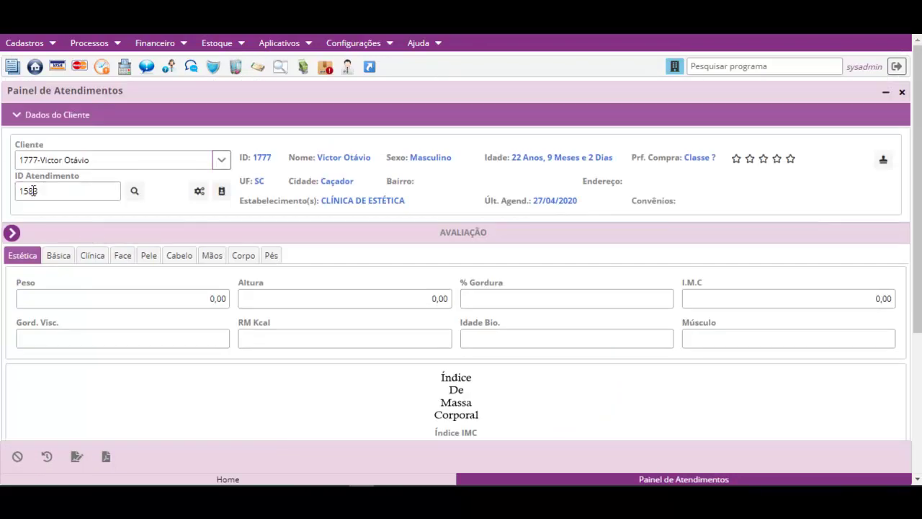
{"action": "left_click", "coordinate": [13, 234]}
{"action": "left_click", "coordinate": [54, 193]}
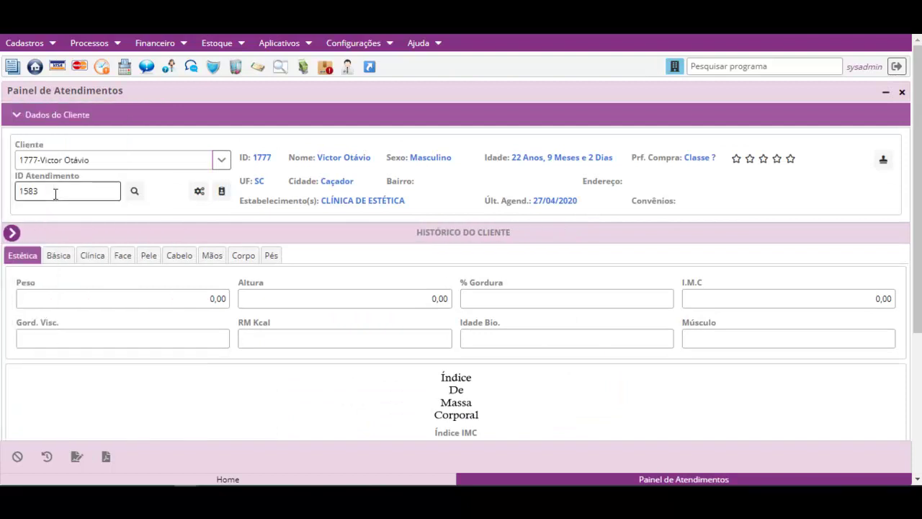
{"action": "scroll", "coordinate": [285, 317], "scroll_direction": "down", "scroll_amount": 1}
{"action": "scroll", "coordinate": [281, 322], "scroll_direction": "up", "scroll_amount": 1}
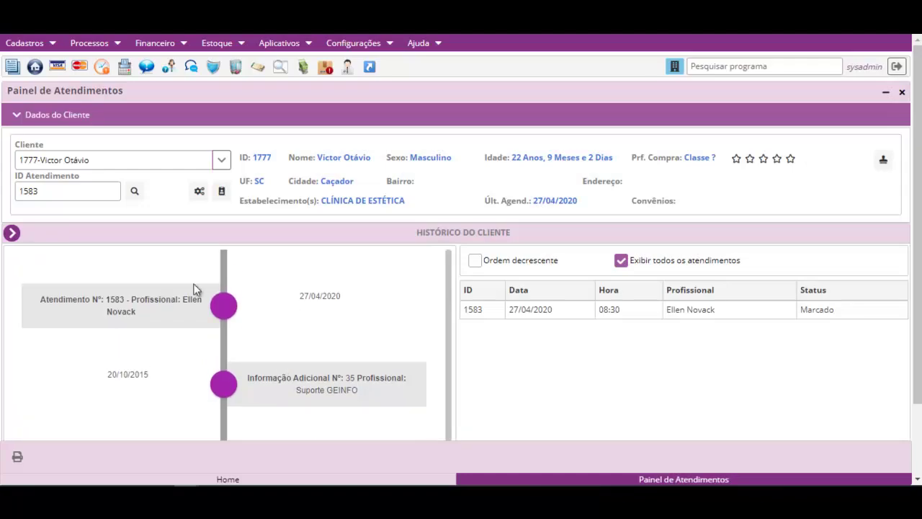
Expand the 27/04/2020 attendance and the first 20/10/2015 additional information entry in the history timeline and read their details.
{"action": "scroll", "coordinate": [227, 331], "scroll_direction": "down", "scroll_amount": 1}
{"action": "scroll", "coordinate": [235, 331], "scroll_direction": "up", "scroll_amount": 1}
{"action": "scroll", "coordinate": [292, 321], "scroll_direction": "down", "scroll_amount": 1}
{"action": "scroll", "coordinate": [297, 334], "scroll_direction": "up", "scroll_amount": 1}
{"action": "scroll", "coordinate": [303, 344], "scroll_direction": "down", "scroll_amount": 3}
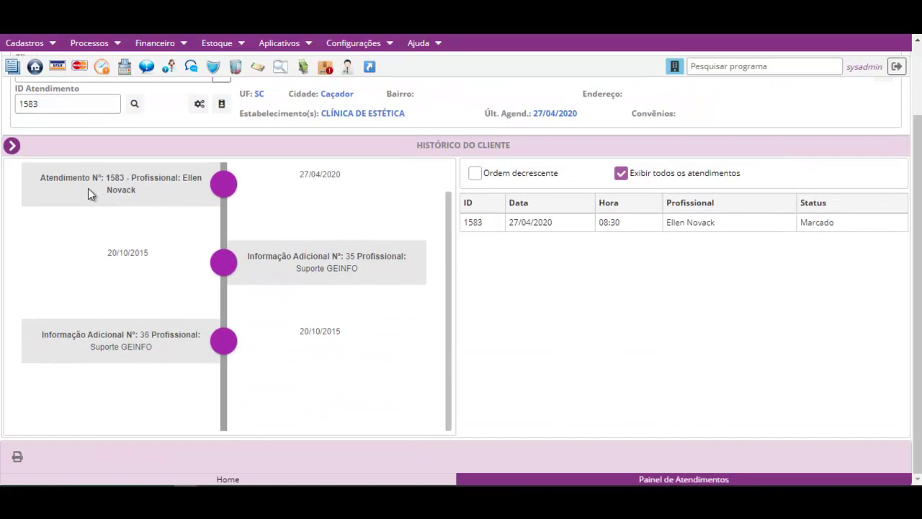
{"action": "left_click", "coordinate": [220, 186]}
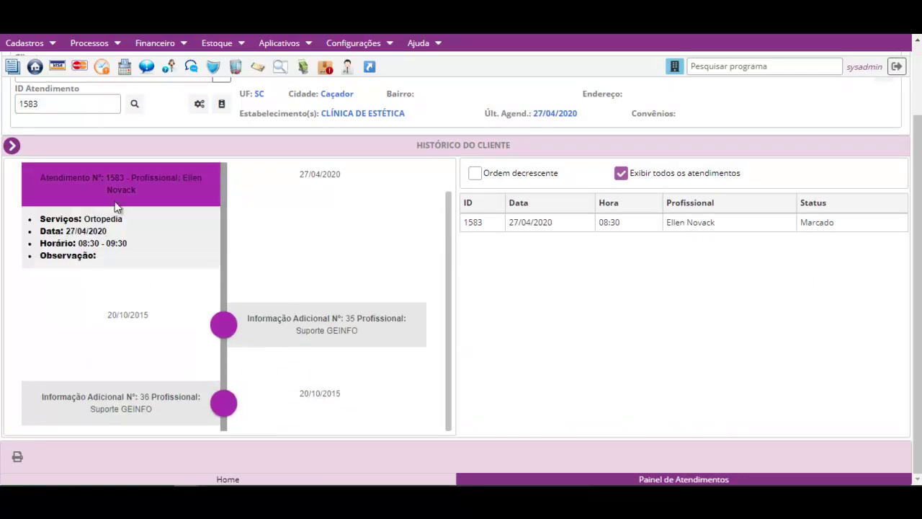
{"action": "left_click", "coordinate": [228, 326]}
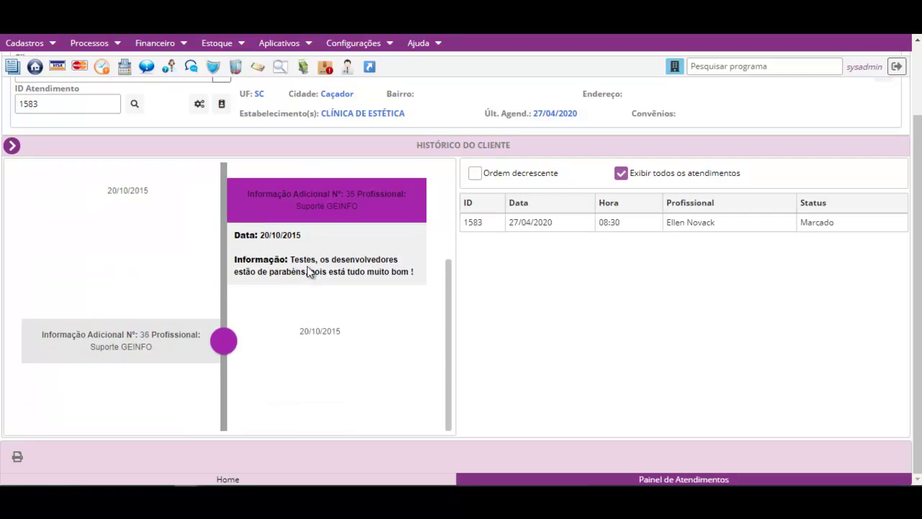
{"action": "left_click_drag", "start_coordinate": [304, 252], "coordinate": [363, 277]}
{"action": "left_click", "coordinate": [363, 277]}
{"action": "scroll", "coordinate": [326, 286], "scroll_direction": "up", "scroll_amount": 2}
{"action": "scroll", "coordinate": [325, 286], "scroll_direction": "down", "scroll_amount": 2}
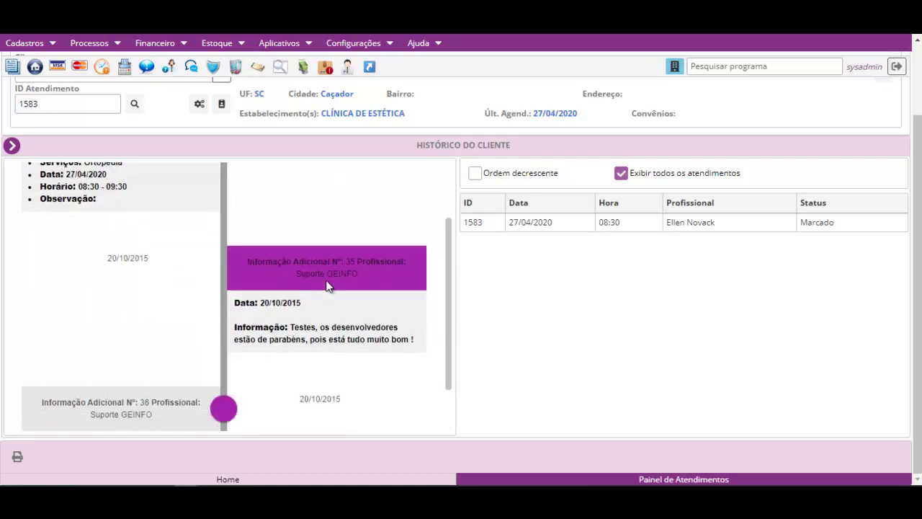
Select the 27/04/2020 attendance in the history table to show only its details in the timeline.
{"action": "left_click", "coordinate": [483, 222]}
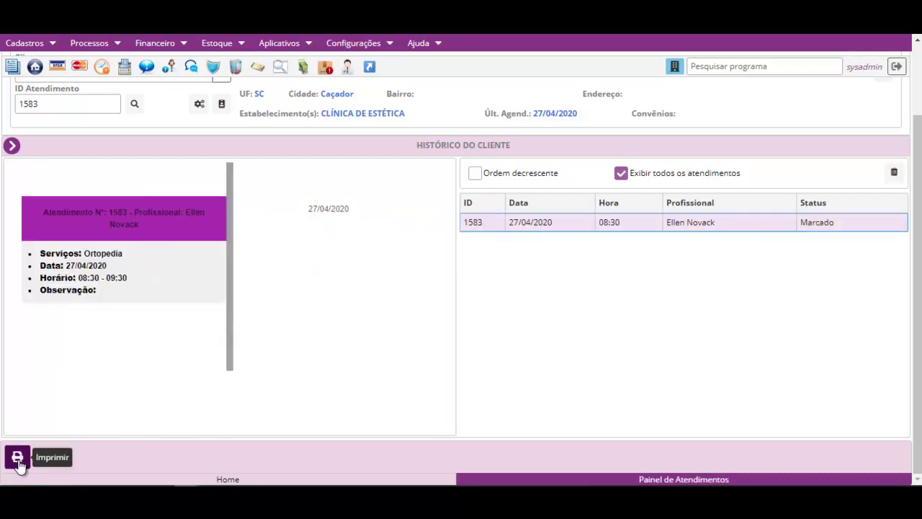
{"action": "scroll", "coordinate": [189, 369], "scroll_direction": "up", "scroll_amount": 2}
{"action": "scroll", "coordinate": [190, 369], "scroll_direction": "down", "scroll_amount": 2}
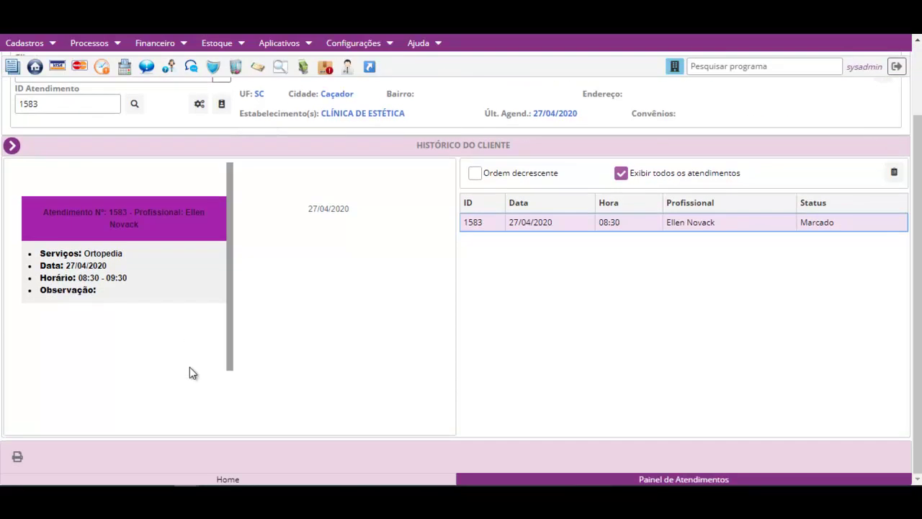
{"action": "left_click", "coordinate": [715, 269]}
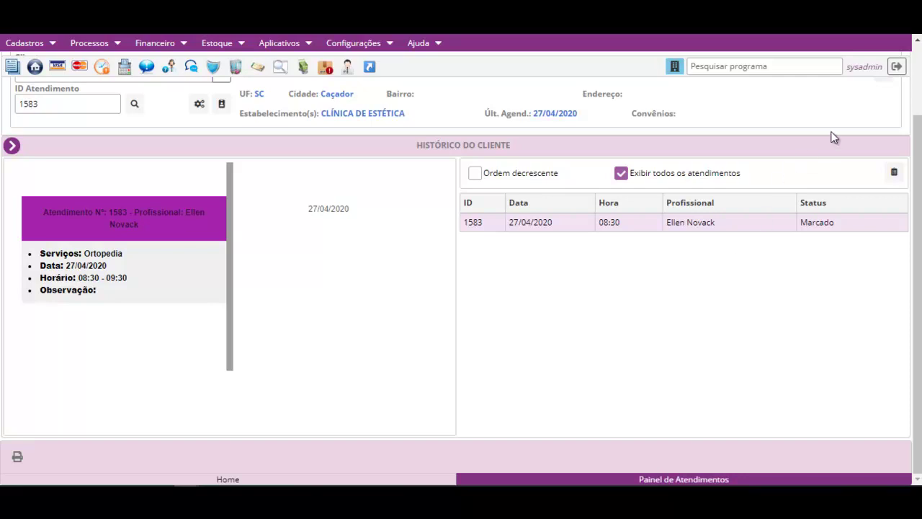
Close the Painel de Atendimentos and open Listas de Segmentação.
{"action": "scroll", "coordinate": [836, 133], "scroll_direction": "up", "scroll_amount": 2}
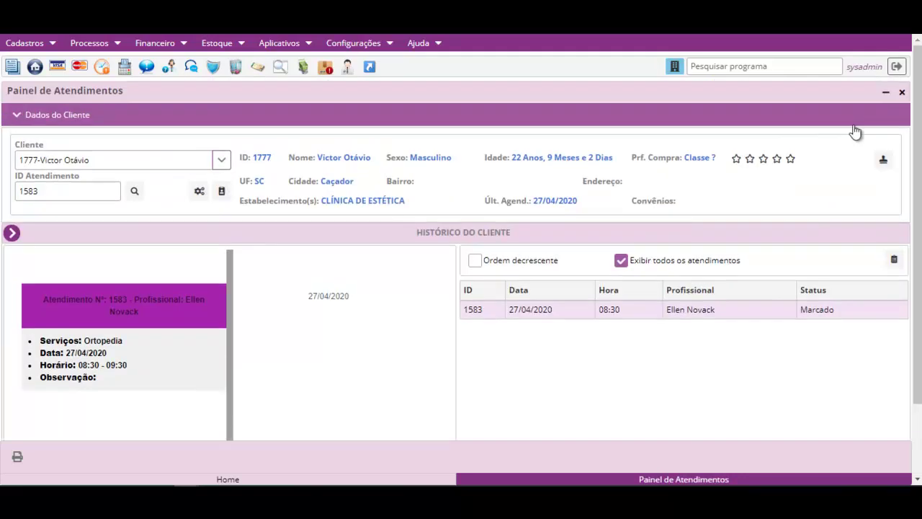
{"action": "left_click", "coordinate": [900, 93]}
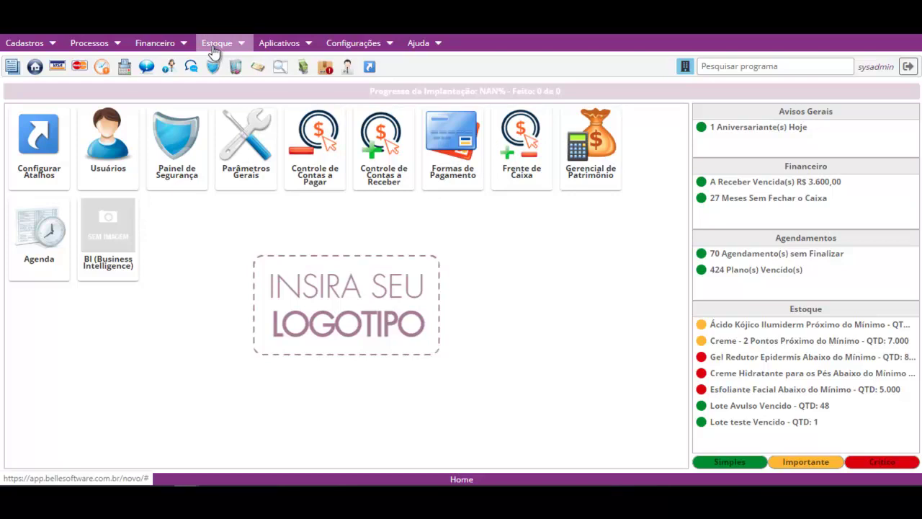
{"action": "left_click", "coordinate": [282, 45]}
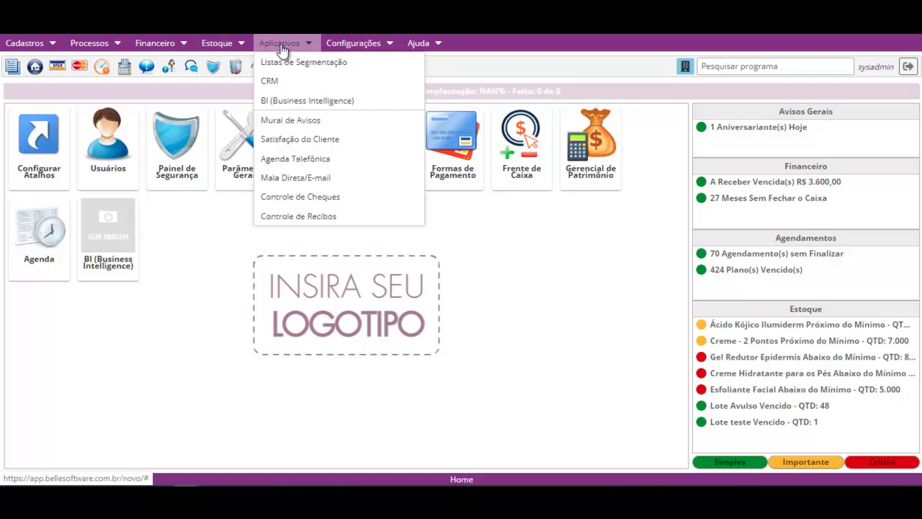
{"action": "left_click", "coordinate": [337, 65]}
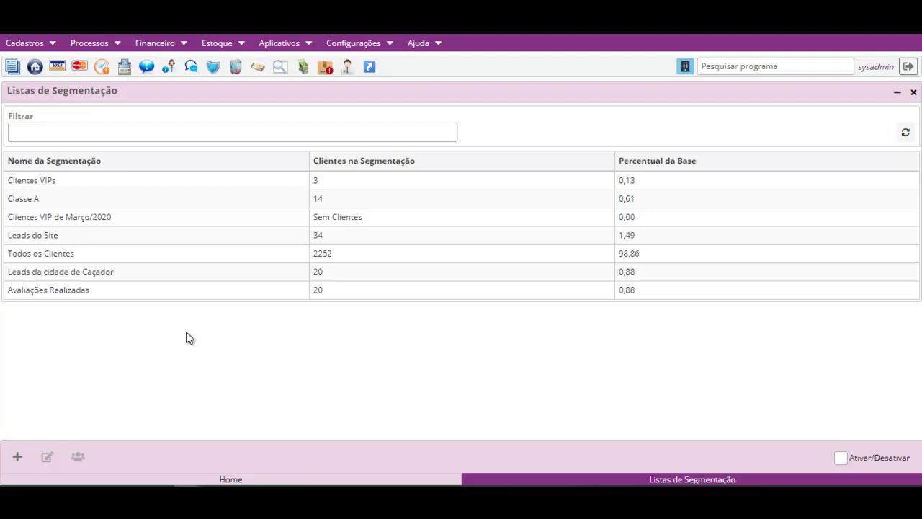
Open the Leads da cidade de Caçador segmentation list for editing and examine its filter name and conditions.
{"action": "left_click", "coordinate": [238, 272]}
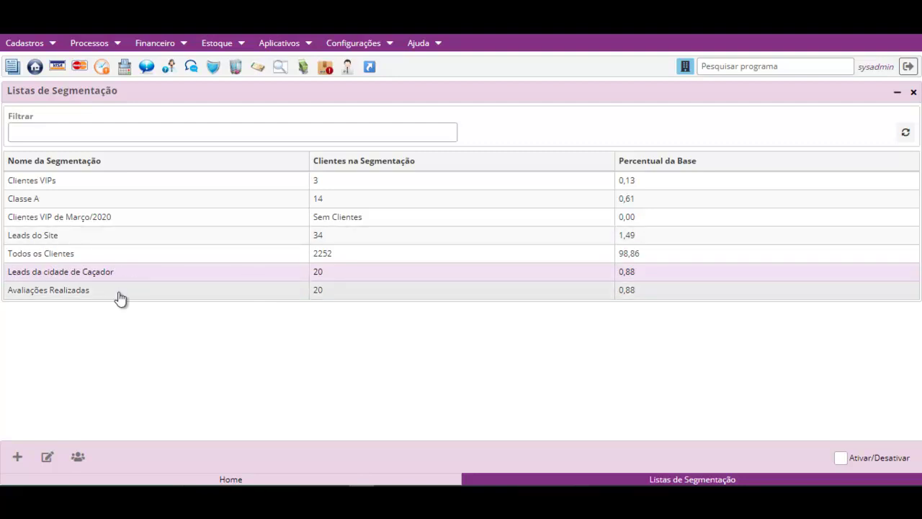
{"action": "left_click", "coordinate": [47, 457]}
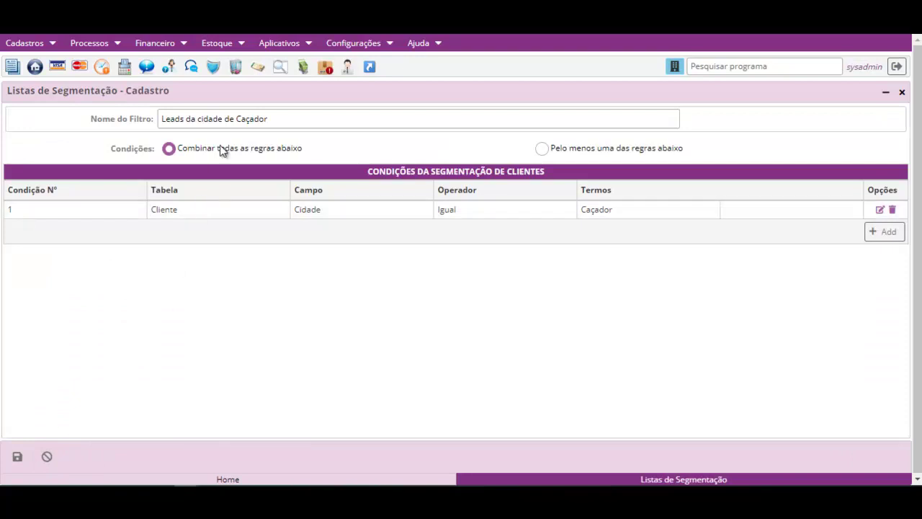
{"action": "left_click", "coordinate": [168, 119]}
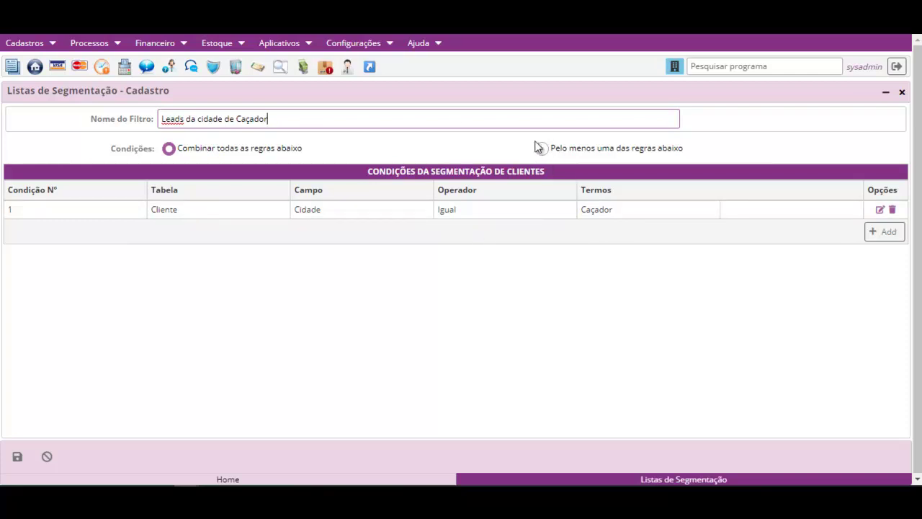
Start a new segmentation condition using data from Cliente and the field Cidade.
{"action": "left_click", "coordinate": [882, 236]}
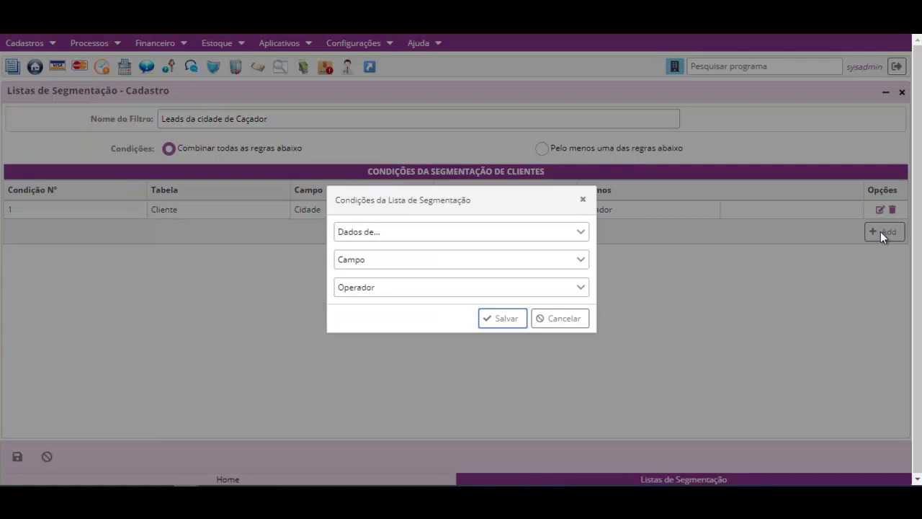
{"action": "left_click", "coordinate": [531, 234]}
{"action": "left_click", "coordinate": [532, 234]}
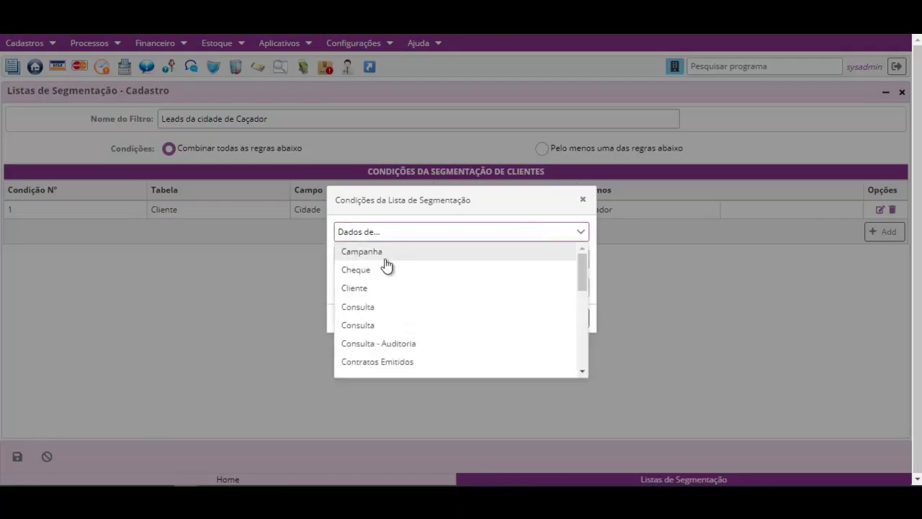
{"action": "left_click", "coordinate": [450, 295]}
{"action": "left_click", "coordinate": [545, 265]}
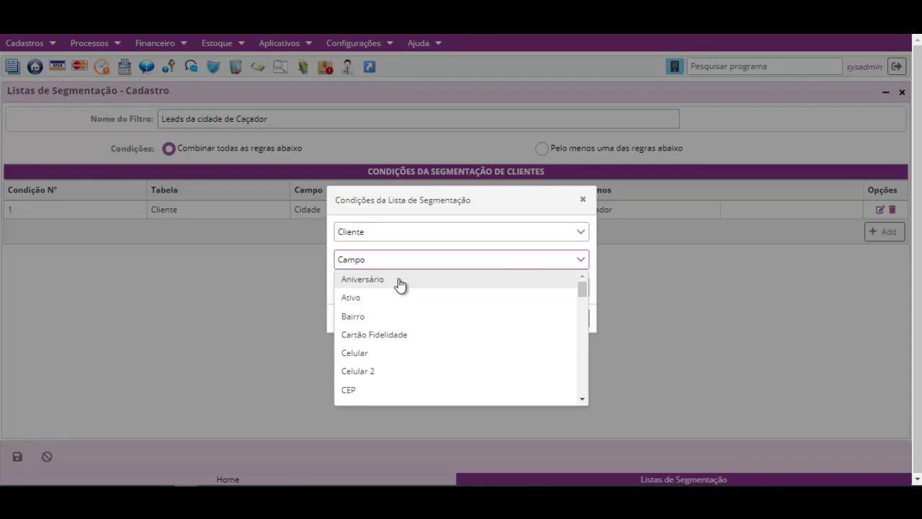
{"action": "scroll", "coordinate": [414, 302], "scroll_direction": "down", "scroll_amount": 3}
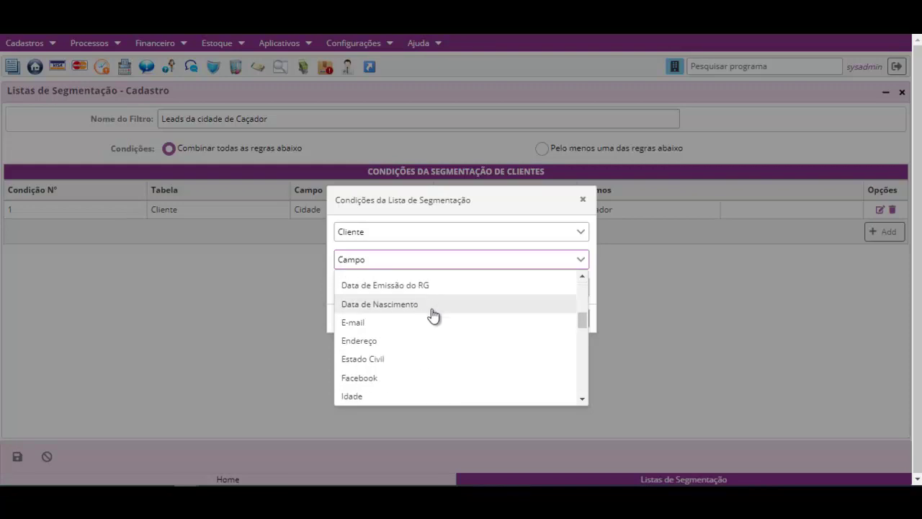
{"action": "scroll", "coordinate": [434, 324], "scroll_direction": "up", "scroll_amount": 3}
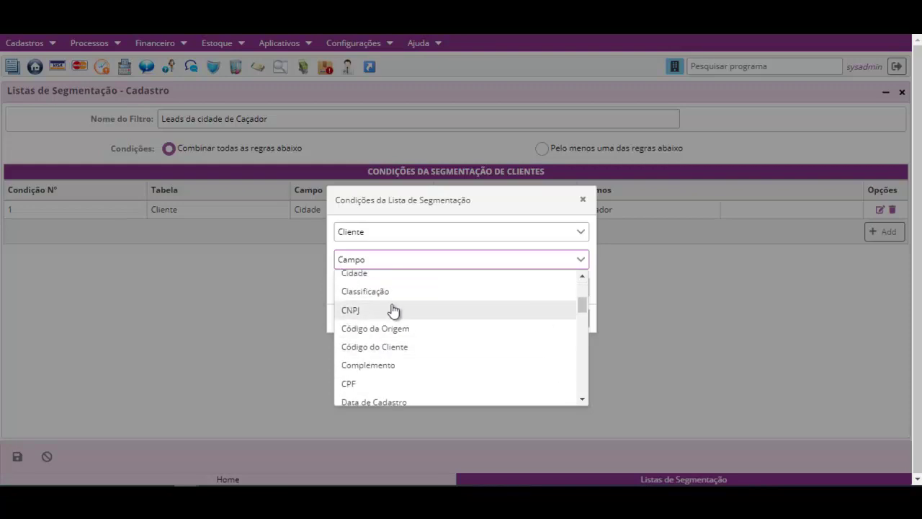
{"action": "scroll", "coordinate": [391, 310], "scroll_direction": "up", "scroll_amount": 1}
{"action": "left_click", "coordinate": [378, 341]}
Choose Igual as the new condition's operator, and discard the condition without entering a term.
{"action": "left_click", "coordinate": [391, 295]}
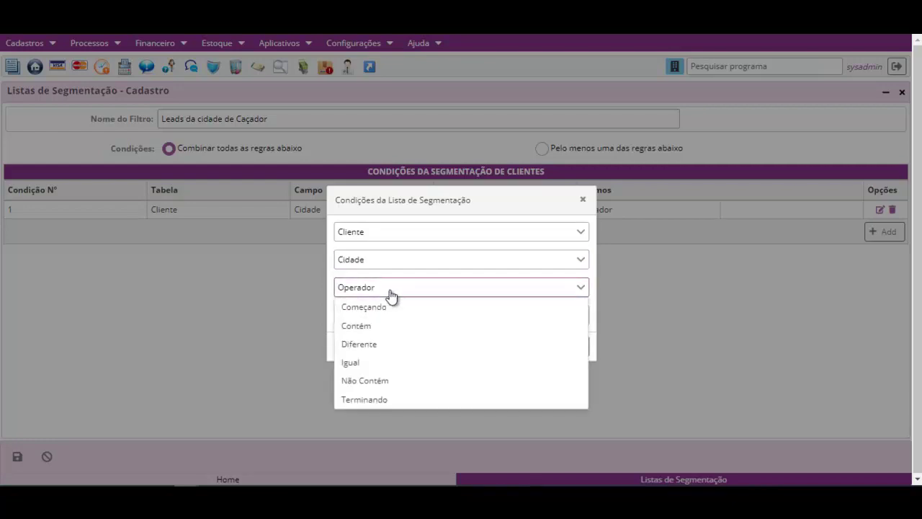
{"action": "left_click", "coordinate": [377, 362]}
{"action": "left_click", "coordinate": [356, 315]}
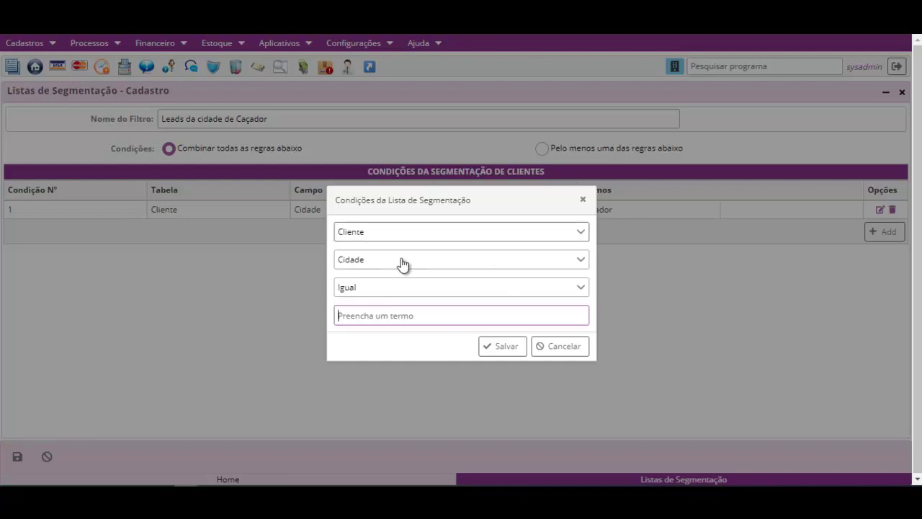
{"action": "left_click", "coordinate": [580, 348]}
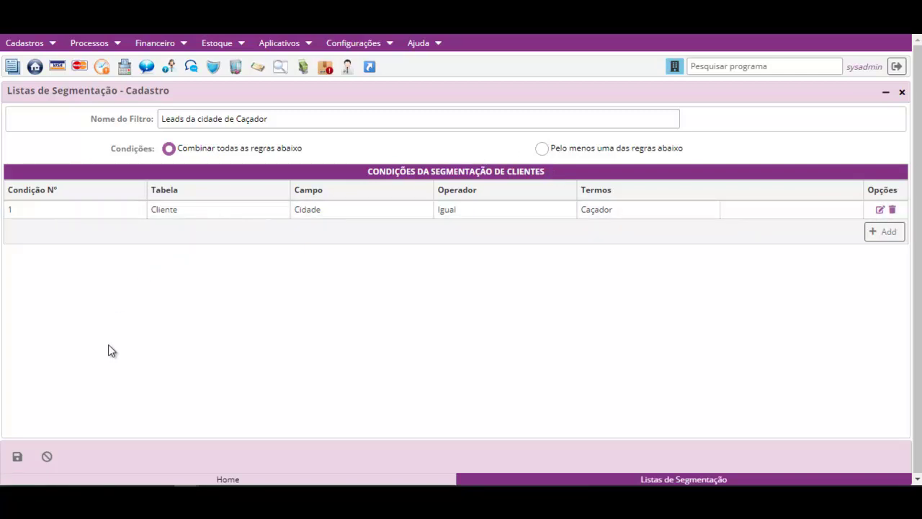
Leave the segmentation form without saving and review the clients included in the Leads da cidade de Caçador list.
{"action": "left_click", "coordinate": [46, 458]}
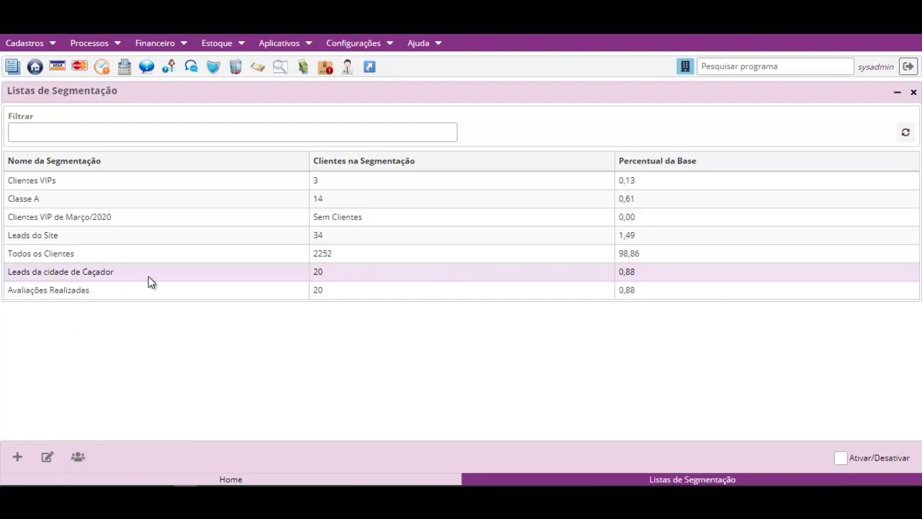
{"action": "left_click", "coordinate": [78, 456]}
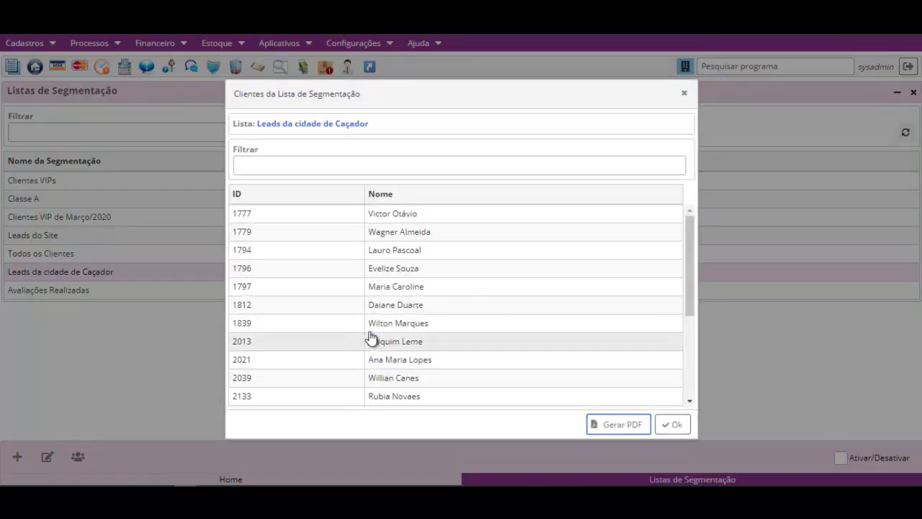
{"action": "scroll", "coordinate": [381, 346], "scroll_direction": "down", "scroll_amount": 5}
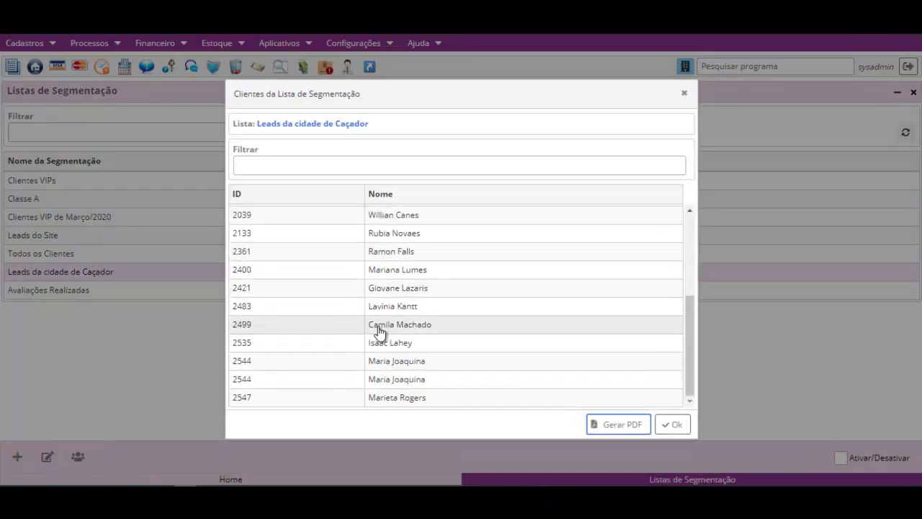
{"action": "scroll", "coordinate": [380, 334], "scroll_direction": "up", "scroll_amount": 1}
{"action": "scroll", "coordinate": [392, 288], "scroll_direction": "up", "scroll_amount": 3}
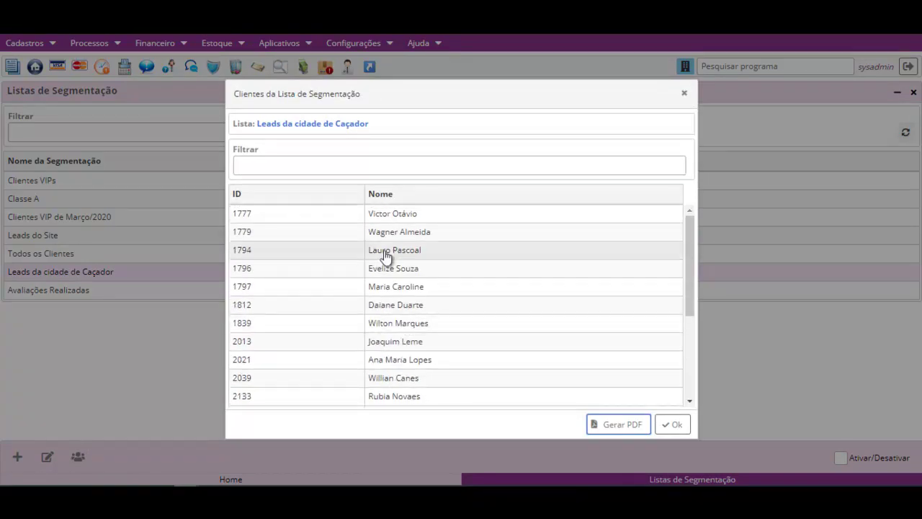
{"action": "scroll", "coordinate": [447, 306], "scroll_direction": "down", "scroll_amount": 3}
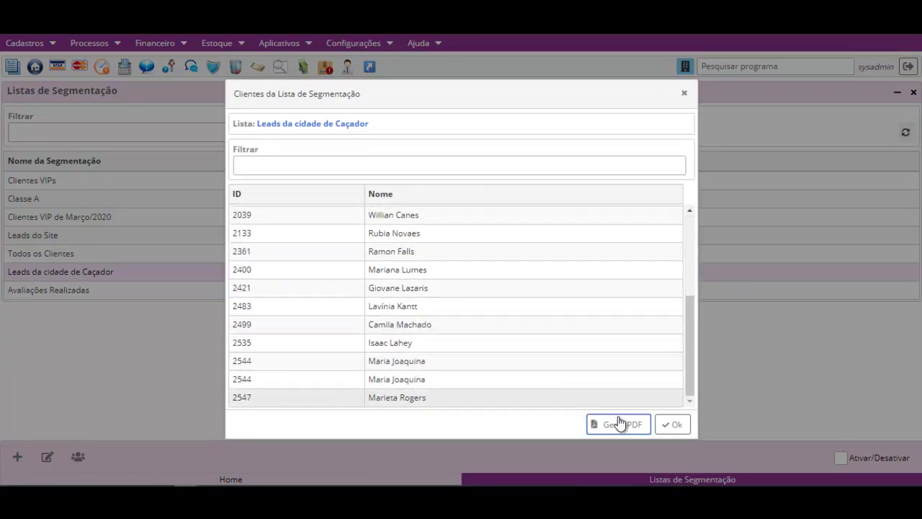
{"action": "left_click", "coordinate": [673, 425]}
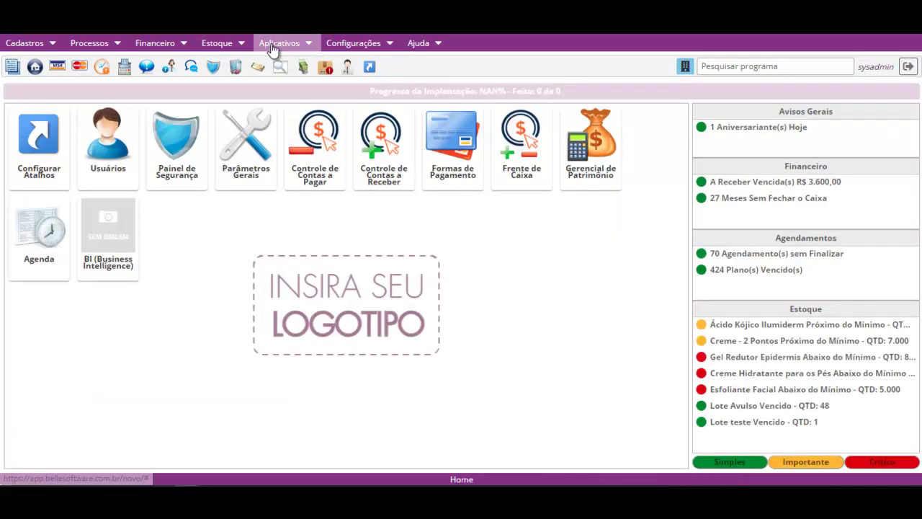
Open the CRM and its Funis de Venda list.
{"action": "left_click", "coordinate": [279, 43]}
{"action": "left_click", "coordinate": [300, 80]}
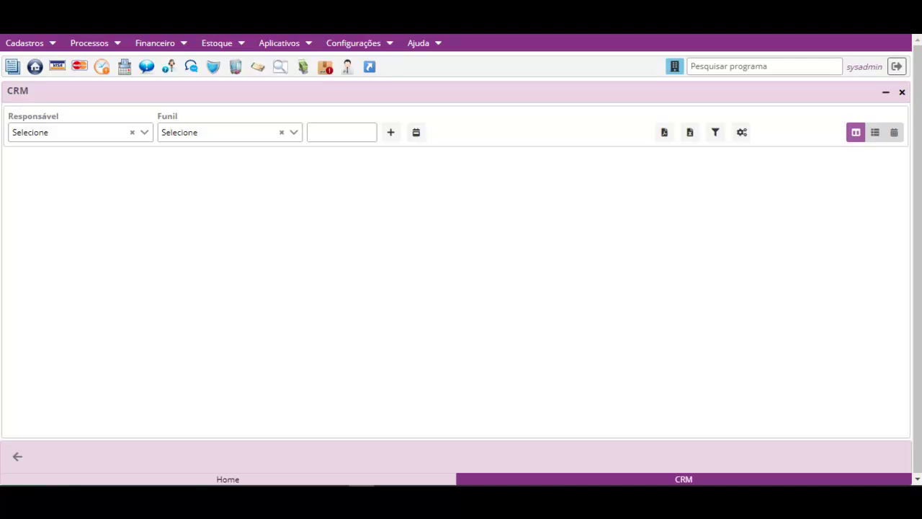
{"action": "left_click", "coordinate": [389, 132]}
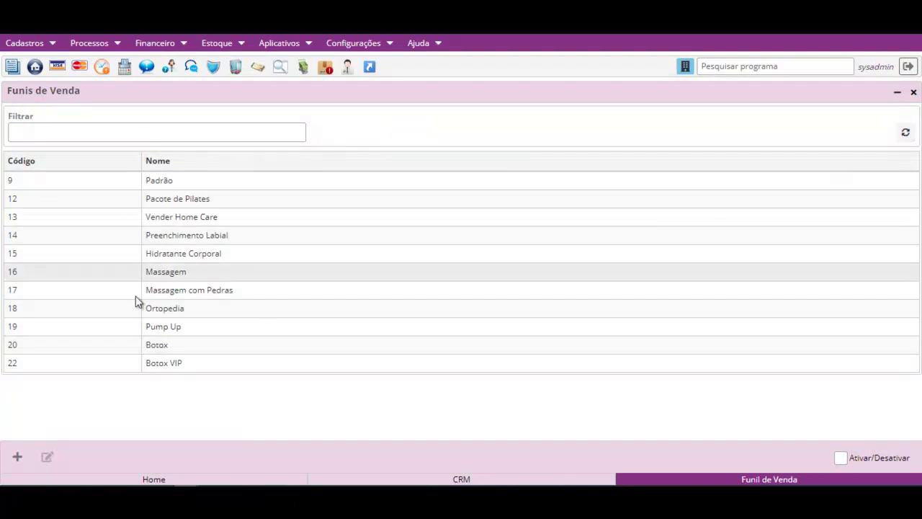
Open the Botox sales funnel for editing and review its item, value, responsible users and stages.
{"action": "left_click", "coordinate": [224, 347]}
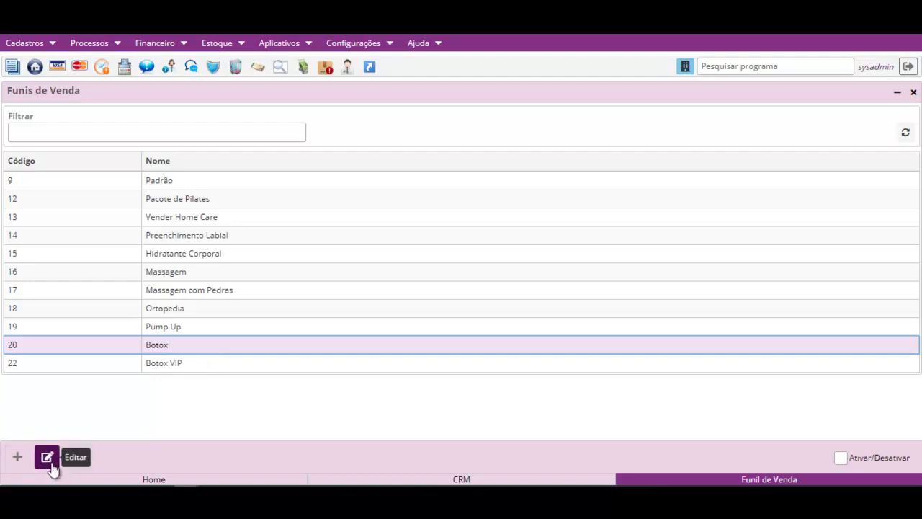
{"action": "left_click", "coordinate": [47, 458]}
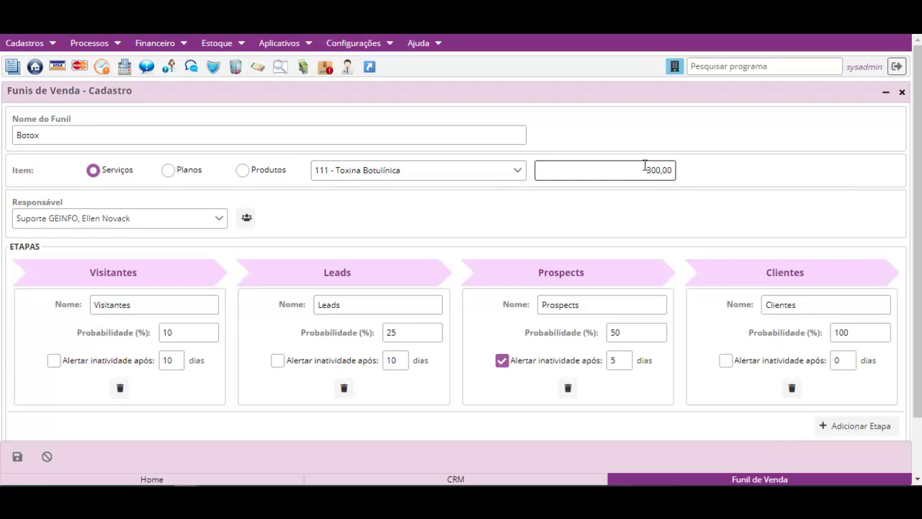
{"action": "scroll", "coordinate": [644, 173], "scroll_direction": "down", "scroll_amount": 2}
{"action": "scroll", "coordinate": [642, 177], "scroll_direction": "up", "scroll_amount": 2}
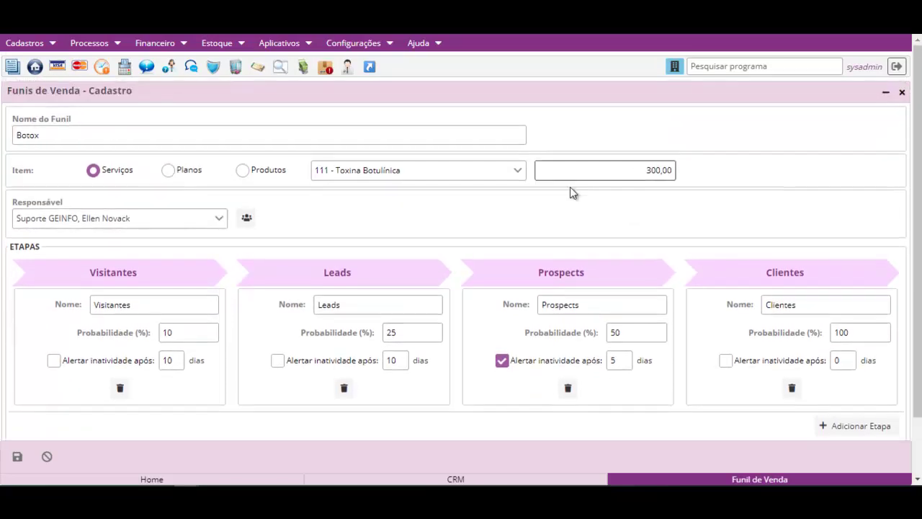
Review which users may edit or view the Botox funnel in its user permission control, and close it.
{"action": "left_click", "coordinate": [245, 220]}
{"action": "scroll", "coordinate": [379, 272], "scroll_direction": "down", "scroll_amount": 3}
{"action": "scroll", "coordinate": [377, 274], "scroll_direction": "up", "scroll_amount": 3}
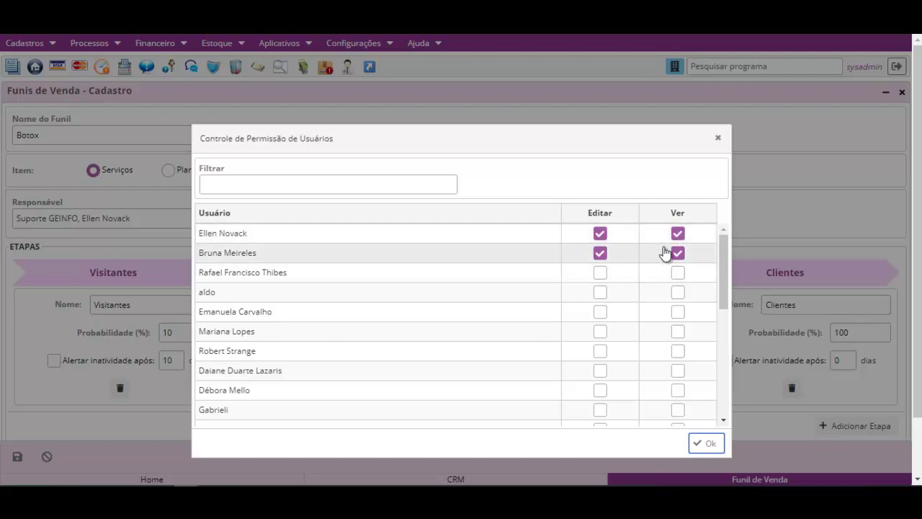
{"action": "scroll", "coordinate": [651, 302], "scroll_direction": "down", "scroll_amount": 5}
{"action": "scroll", "coordinate": [650, 328], "scroll_direction": "up", "scroll_amount": 5}
{"action": "scroll", "coordinate": [670, 368], "scroll_direction": "down", "scroll_amount": 5}
{"action": "left_click", "coordinate": [705, 443]}
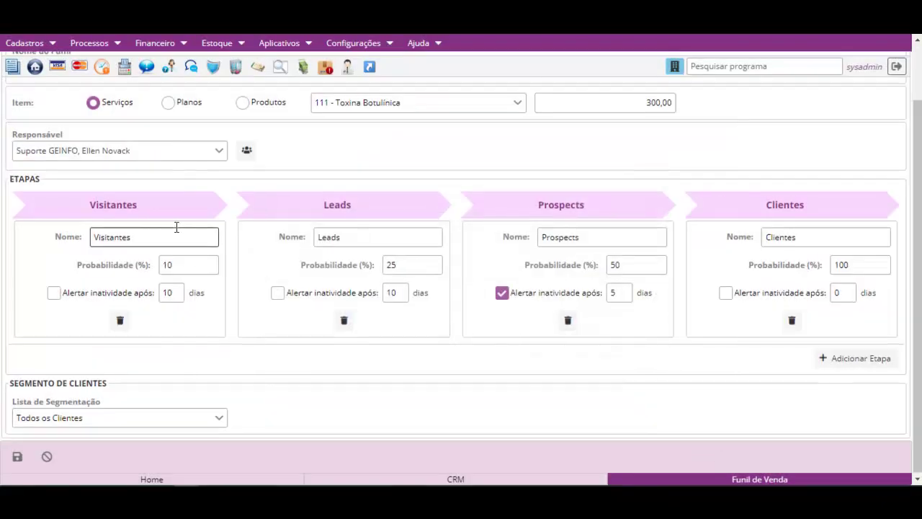
Examine the Botox funnel's stages and client segment, focusing on the Visitantes stage's name, probability and inactivity alert.
{"action": "scroll", "coordinate": [130, 225], "scroll_direction": "up", "scroll_amount": 2}
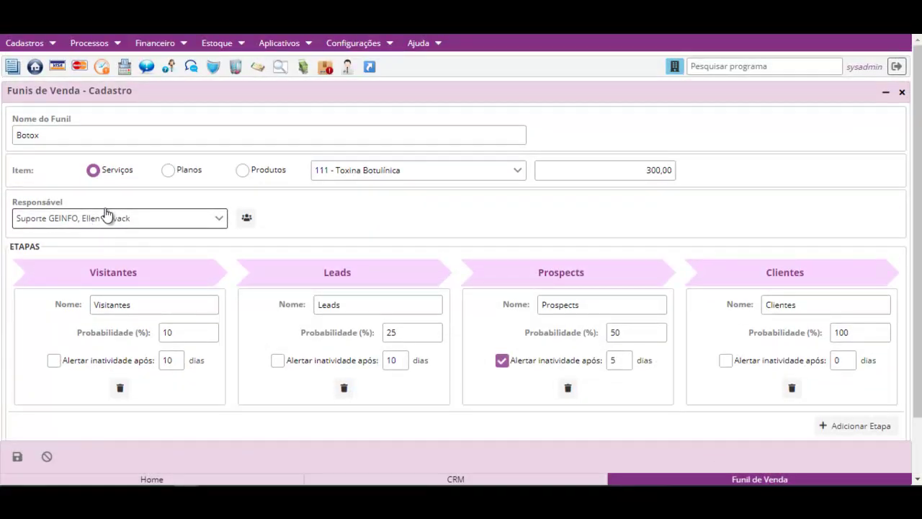
{"action": "scroll", "coordinate": [160, 229], "scroll_direction": "down", "scroll_amount": 2}
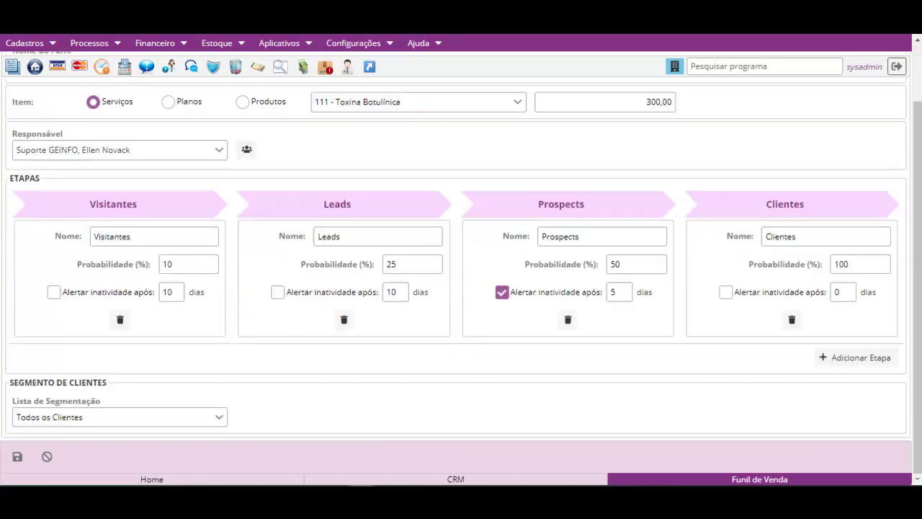
{"action": "scroll", "coordinate": [260, 189], "scroll_direction": "up", "scroll_amount": 2}
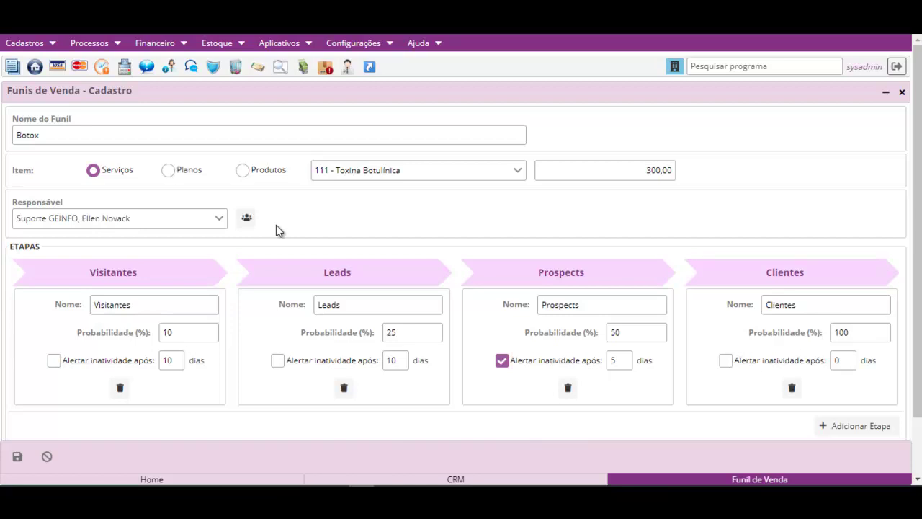
{"action": "left_click", "coordinate": [135, 304]}
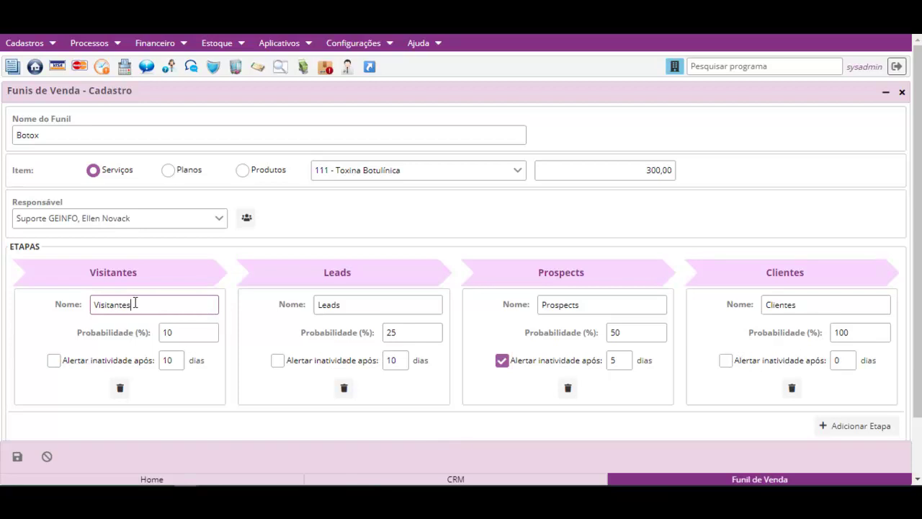
{"action": "left_click", "coordinate": [174, 329]}
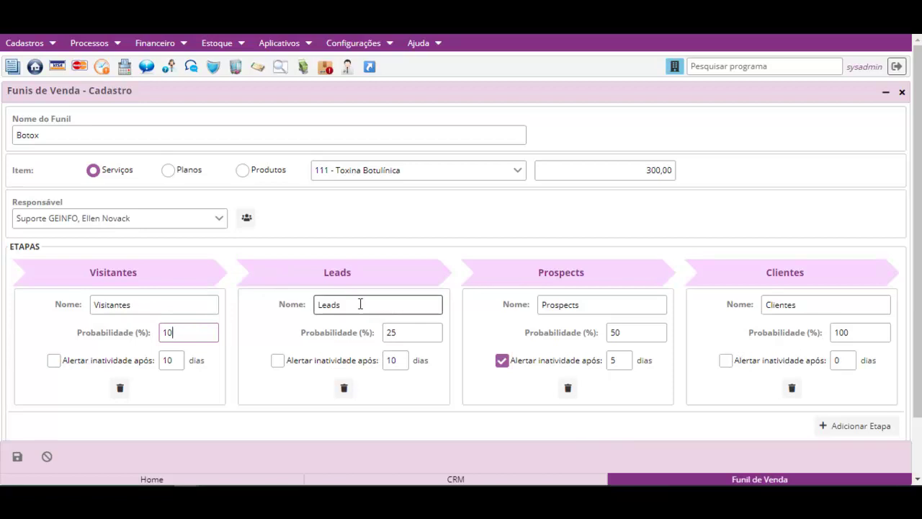
{"action": "left_click_drag", "start_coordinate": [180, 334], "coordinate": [158, 338]}
{"action": "left_click", "coordinate": [180, 332]}
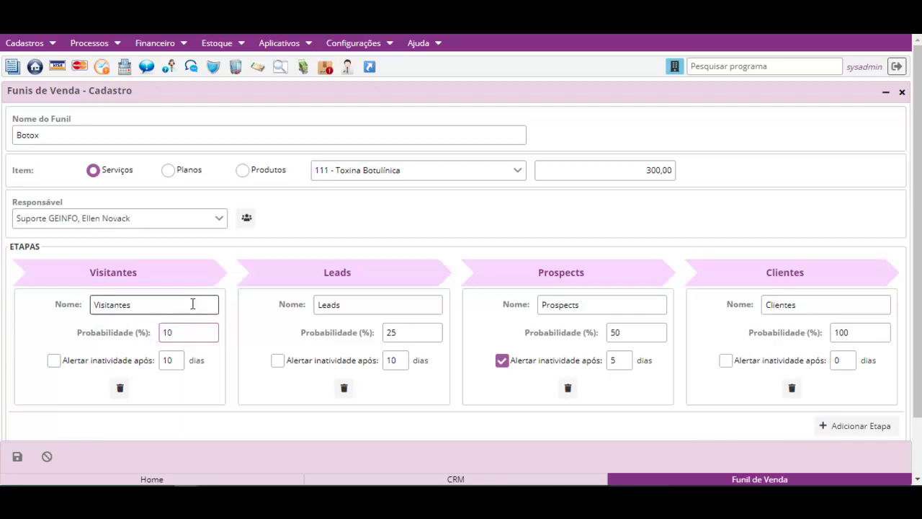
{"action": "scroll", "coordinate": [187, 304], "scroll_direction": "down", "scroll_amount": 1}
{"action": "scroll", "coordinate": [180, 307], "scroll_direction": "up", "scroll_amount": 1}
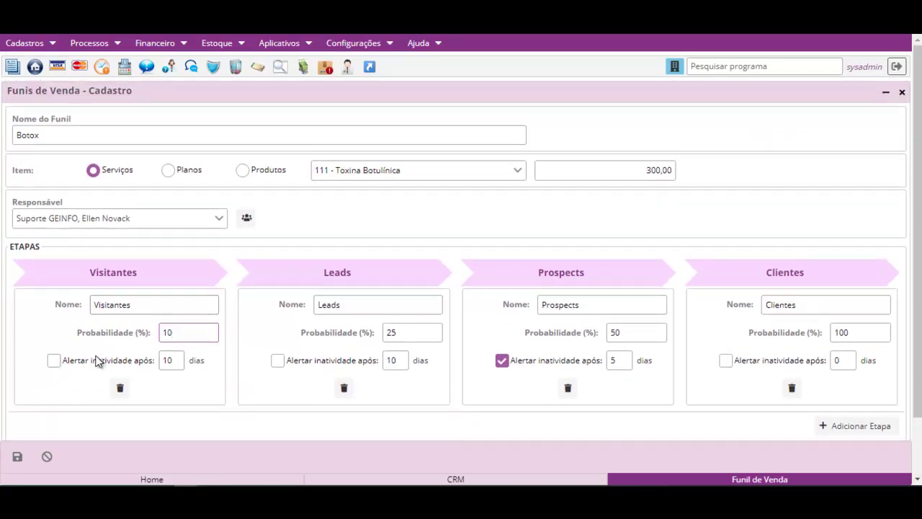
Examine the inactivity alert days, probabilities and deletion options of the Botox funnel's stages, from Visitantes through Clientes.
{"action": "left_click", "coordinate": [174, 360]}
{"action": "double_click", "coordinate": [166, 359]}
{"action": "left_click", "coordinate": [172, 354]}
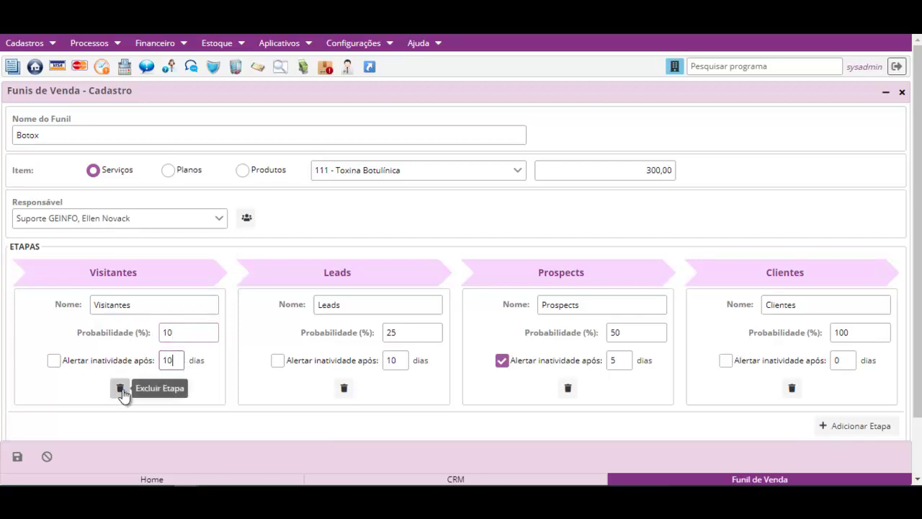
{"action": "left_click", "coordinate": [397, 359]}
{"action": "scroll", "coordinate": [716, 371], "scroll_direction": "down", "scroll_amount": 2}
{"action": "scroll", "coordinate": [745, 366], "scroll_direction": "up", "scroll_amount": 2}
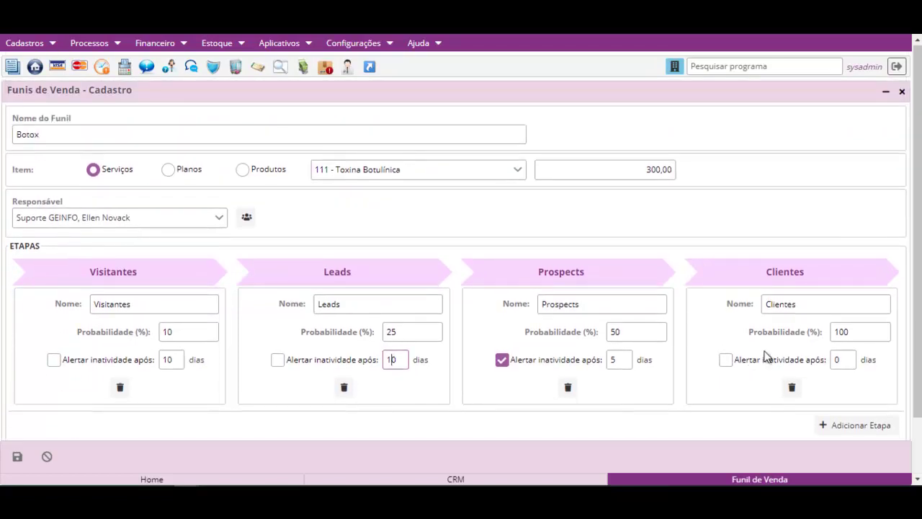
{"action": "scroll", "coordinate": [702, 339], "scroll_direction": "down", "scroll_amount": 2}
{"action": "scroll", "coordinate": [702, 339], "scroll_direction": "up", "scroll_amount": 2}
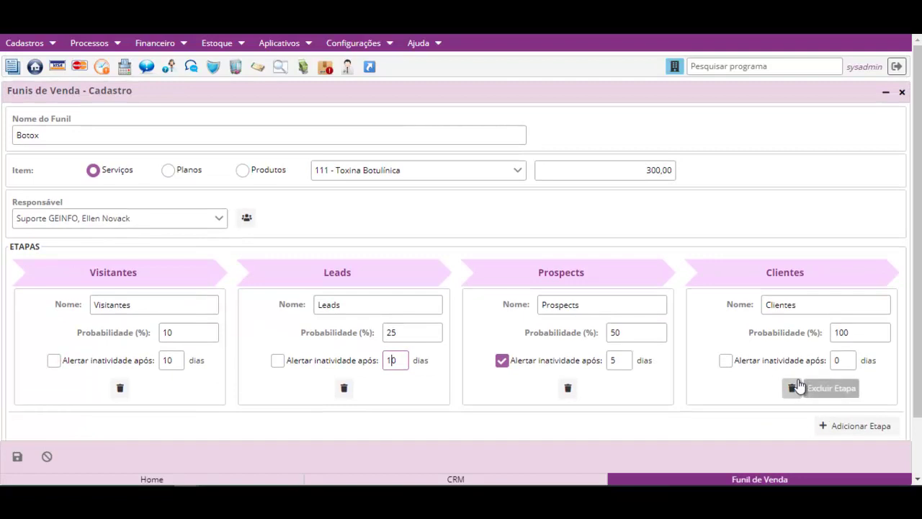
{"action": "scroll", "coordinate": [434, 345], "scroll_direction": "down", "scroll_amount": 2}
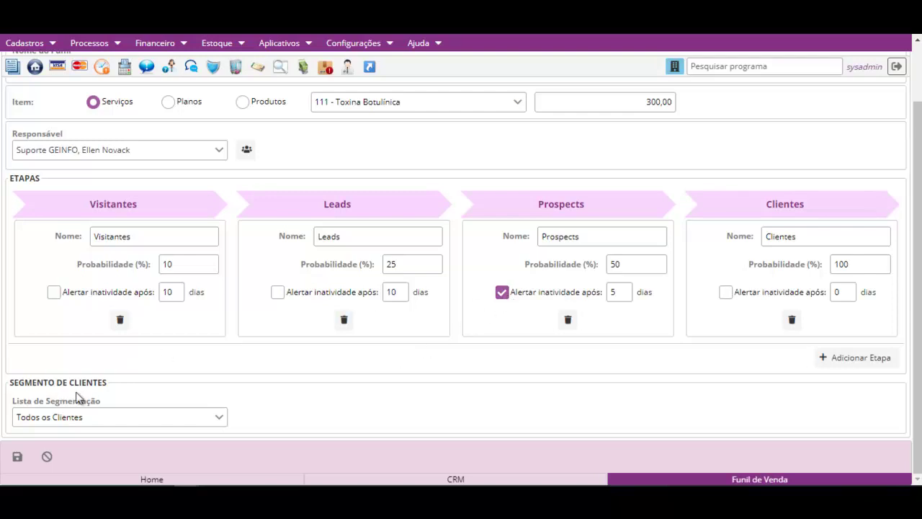
Review the Botox funnel's segmentation list choices, then leave the funnel without saving and close the Funis de Venda list.
{"action": "left_click", "coordinate": [87, 417]}
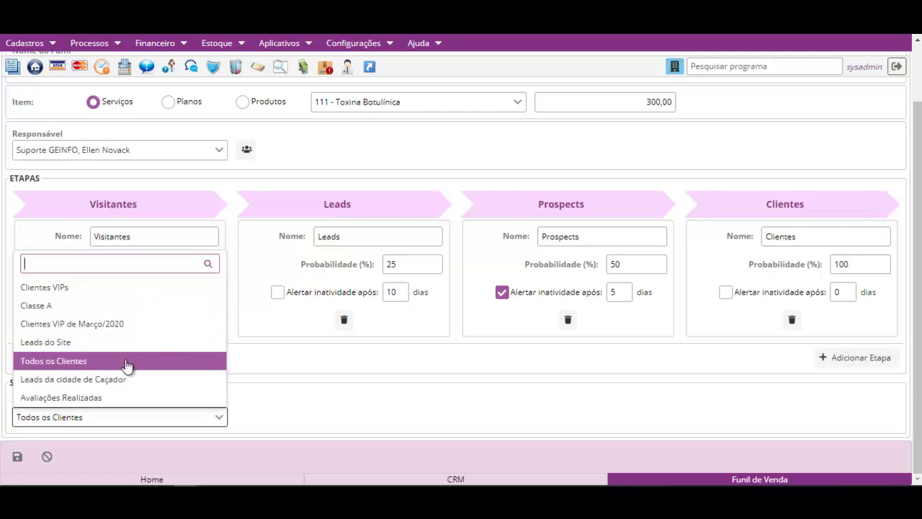
{"action": "left_click", "coordinate": [411, 394]}
{"action": "left_click", "coordinate": [160, 425]}
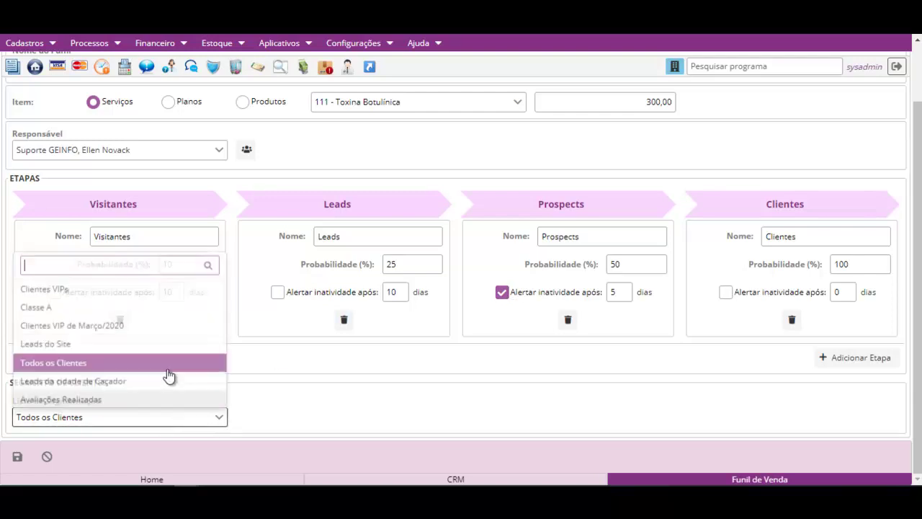
{"action": "left_click", "coordinate": [325, 395]}
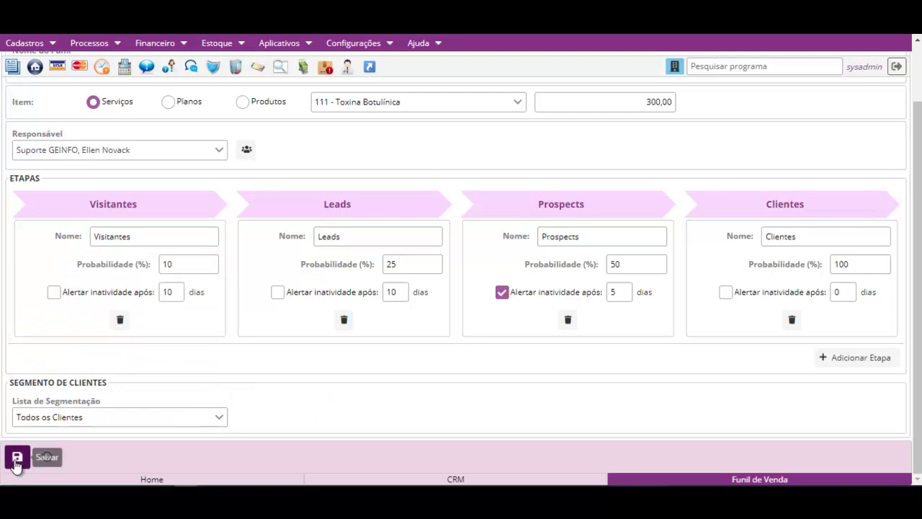
{"action": "left_click", "coordinate": [45, 456]}
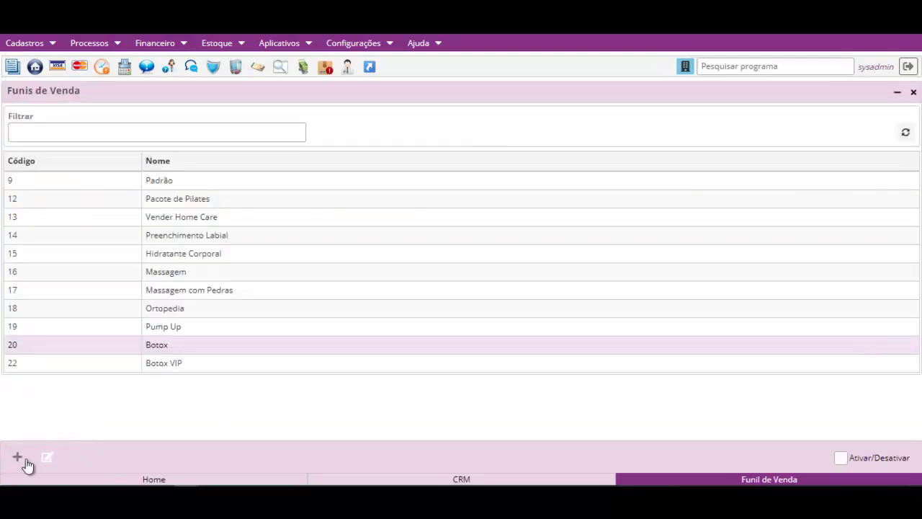
{"action": "left_click", "coordinate": [913, 92]}
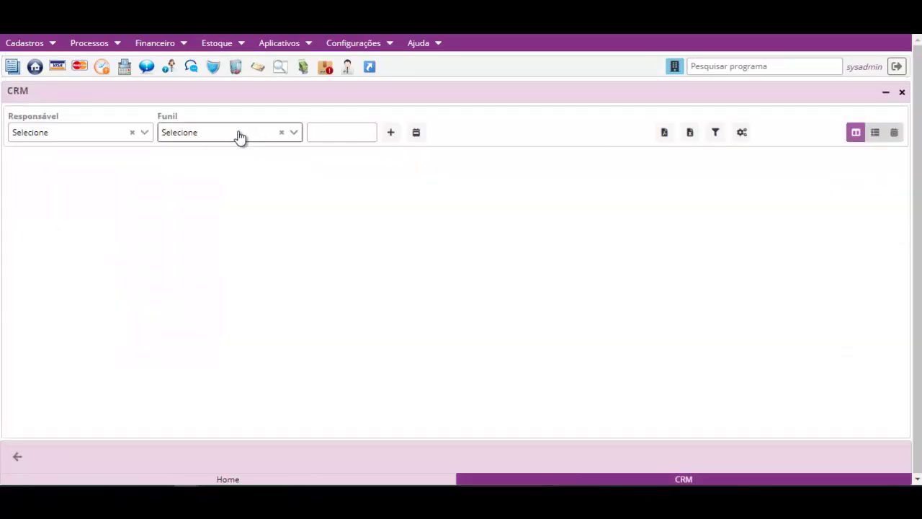
Display the Botox funnel in the CRM and look over its value and the Visitantes client cards.
{"action": "left_click", "coordinate": [295, 137]}
{"action": "scroll", "coordinate": [262, 180], "scroll_direction": "down", "scroll_amount": 3}
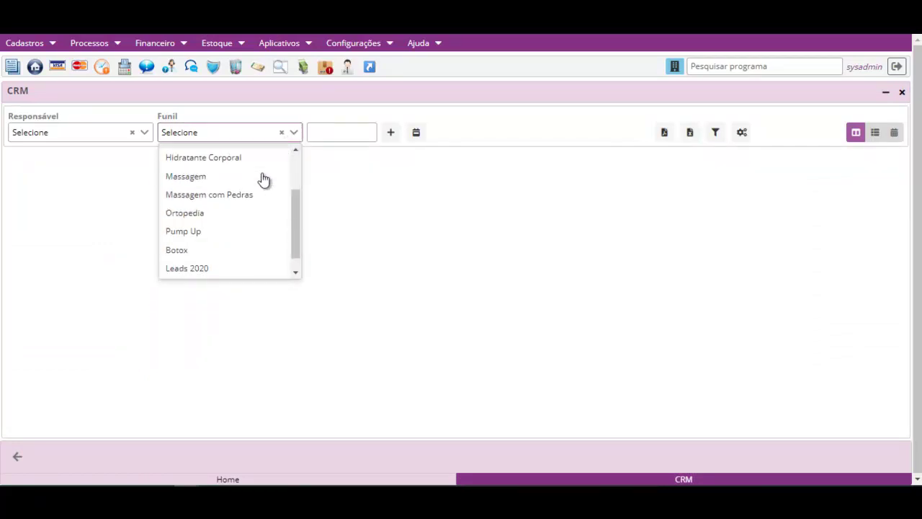
{"action": "left_click", "coordinate": [206, 235]}
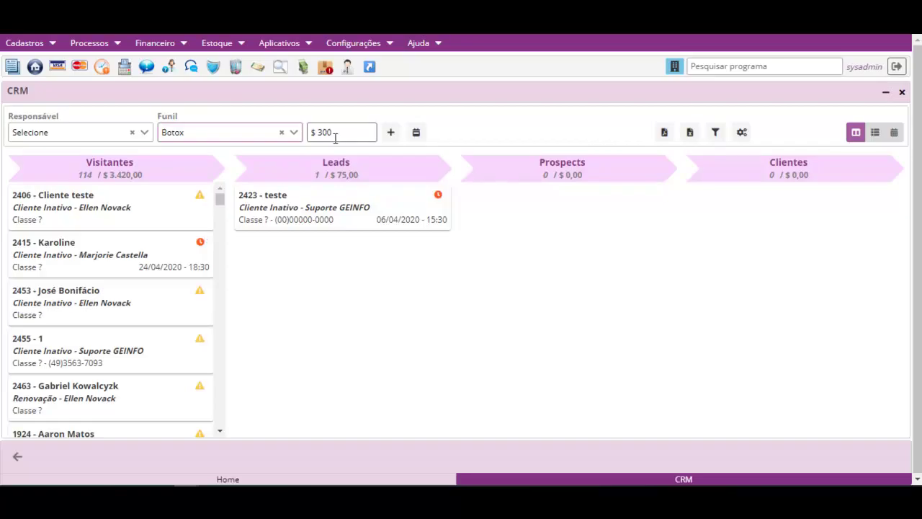
{"action": "left_click", "coordinate": [337, 132]}
{"action": "left_click", "coordinate": [188, 193]}
{"action": "mouse_move", "coordinate": [221, 200]}
{"action": "left_mouse_down"}
{"action": "mouse_move", "coordinate": [214, 229]}
{"action": "mouse_move", "coordinate": [219, 187]}
{"action": "left_mouse_up"}
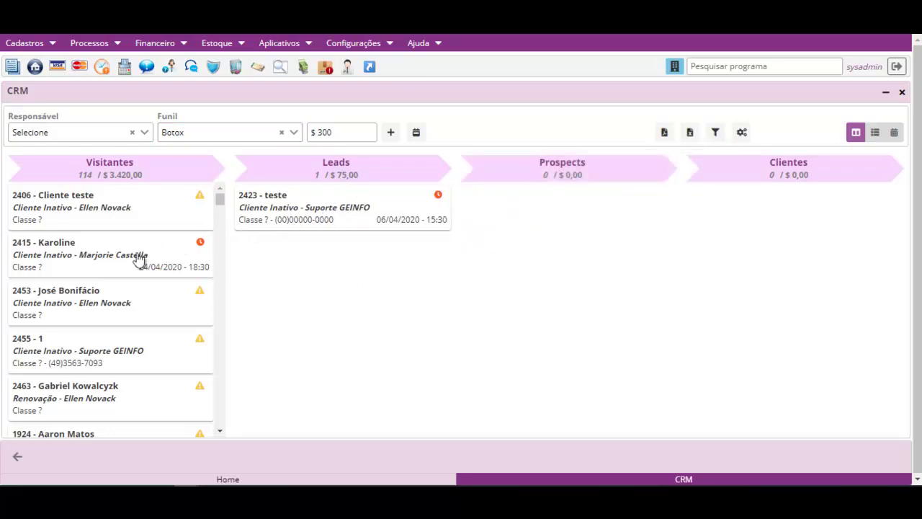
Replace Classe with Cidade in the information shown on the client cards and check the cards and their alerts.
{"action": "left_click", "coordinate": [739, 136]}
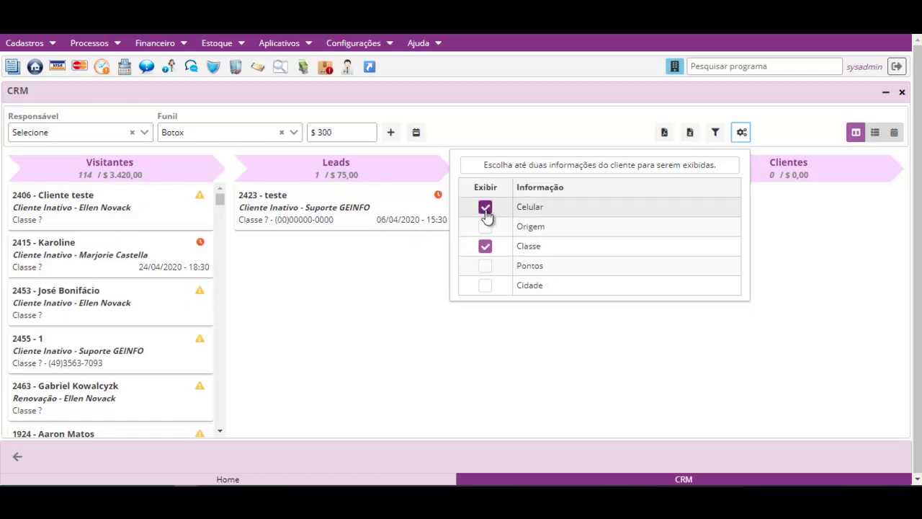
{"action": "left_click", "coordinate": [485, 247]}
{"action": "left_click", "coordinate": [485, 285]}
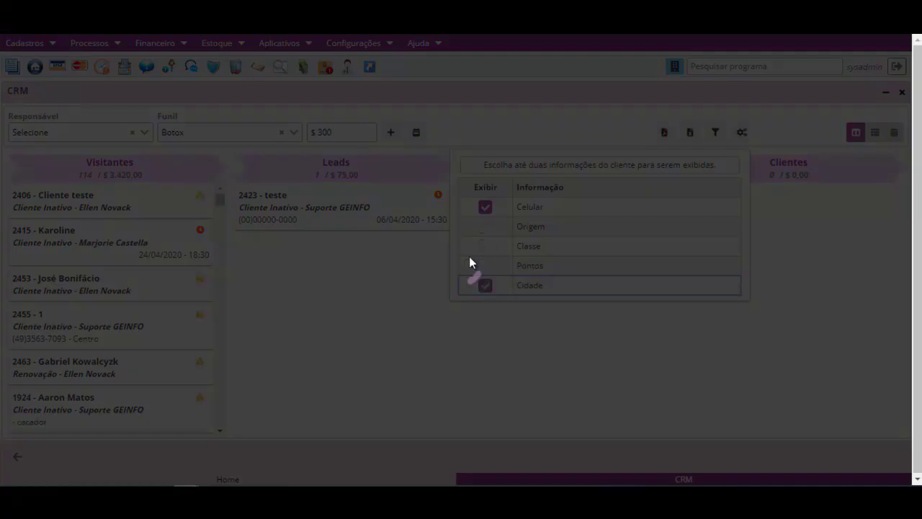
{"action": "left_click", "coordinate": [430, 278]}
{"action": "scroll", "coordinate": [86, 281], "scroll_direction": "down", "scroll_amount": 1}
{"action": "scroll", "coordinate": [72, 320], "scroll_direction": "down", "scroll_amount": 2}
{"action": "scroll", "coordinate": [83, 324], "scroll_direction": "up", "scroll_amount": 3}
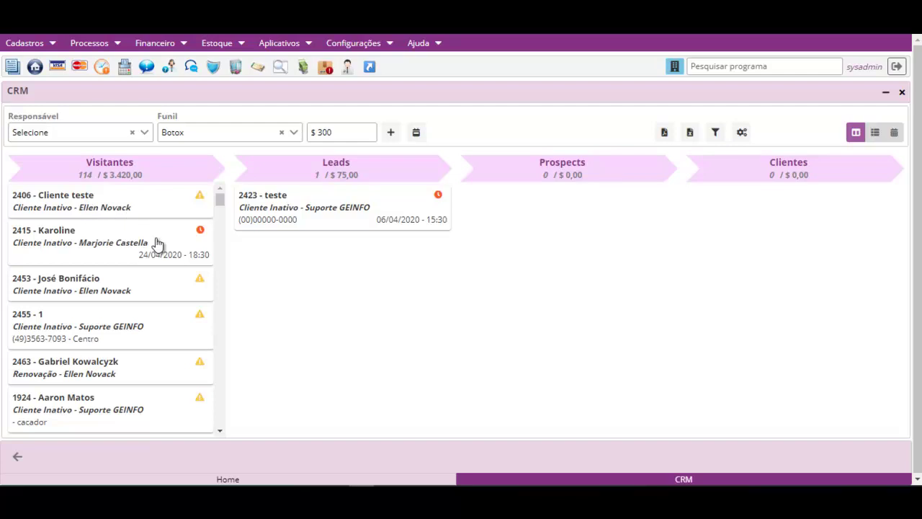
{"action": "mouse_move", "coordinate": [200, 201]}
{"action": "mouse_move", "coordinate": [200, 232]}
Show the Botox funnel's clients as a list and view the Produtos details section.
{"action": "left_click", "coordinate": [874, 134]}
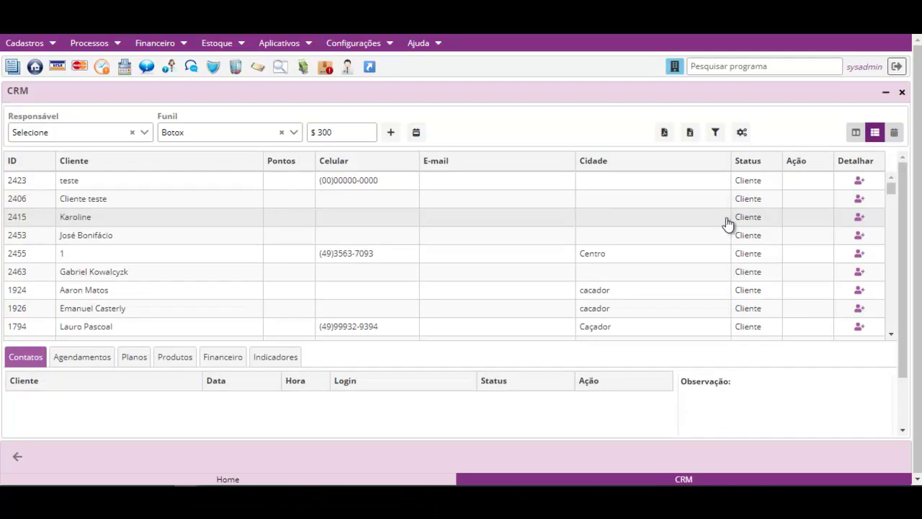
{"action": "scroll", "coordinate": [276, 222], "scroll_direction": "down", "scroll_amount": 3}
{"action": "scroll", "coordinate": [276, 222], "scroll_direction": "up", "scroll_amount": 3}
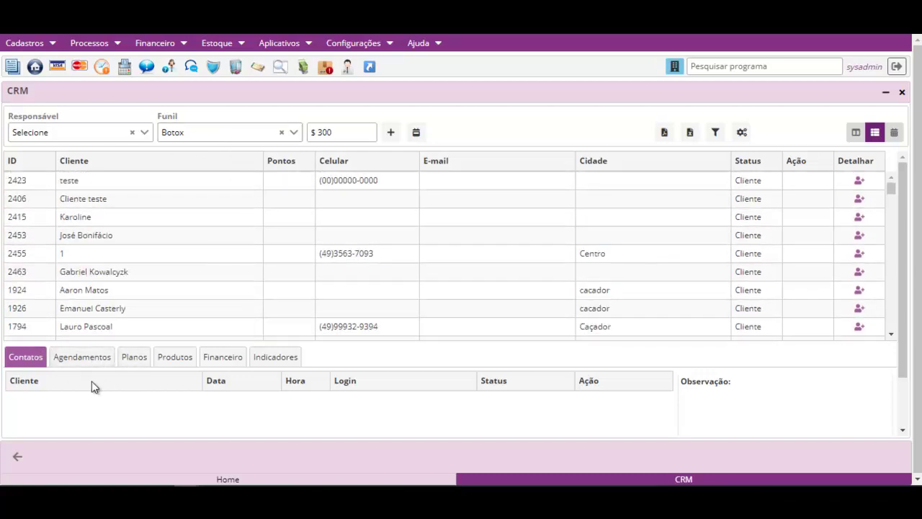
{"action": "left_click", "coordinate": [172, 358]}
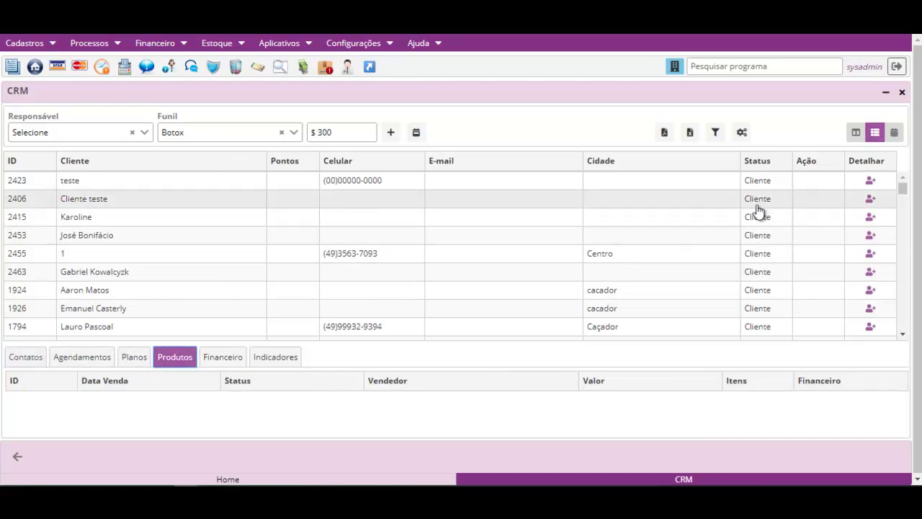
Mark the pending Ligar activity for the client "teste" as Concluído and return to the funnel's stage board.
{"action": "left_click", "coordinate": [894, 132]}
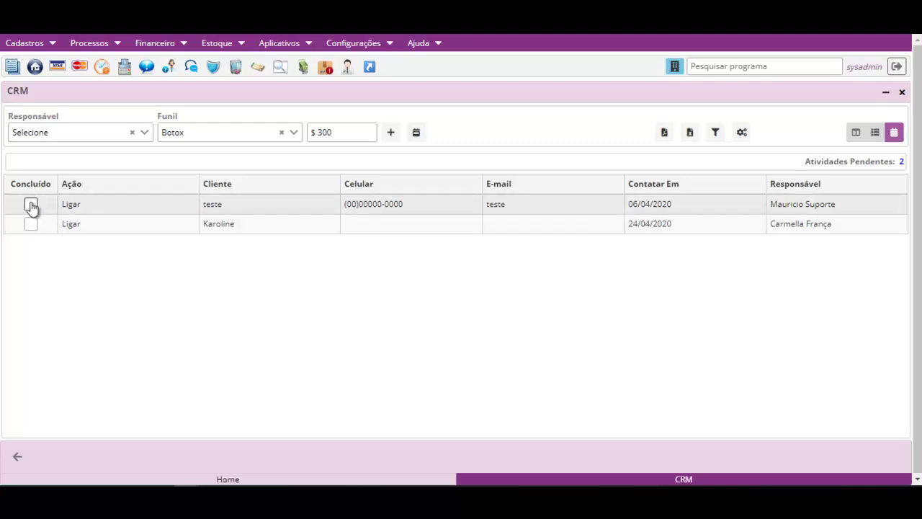
{"action": "left_click", "coordinate": [856, 132]}
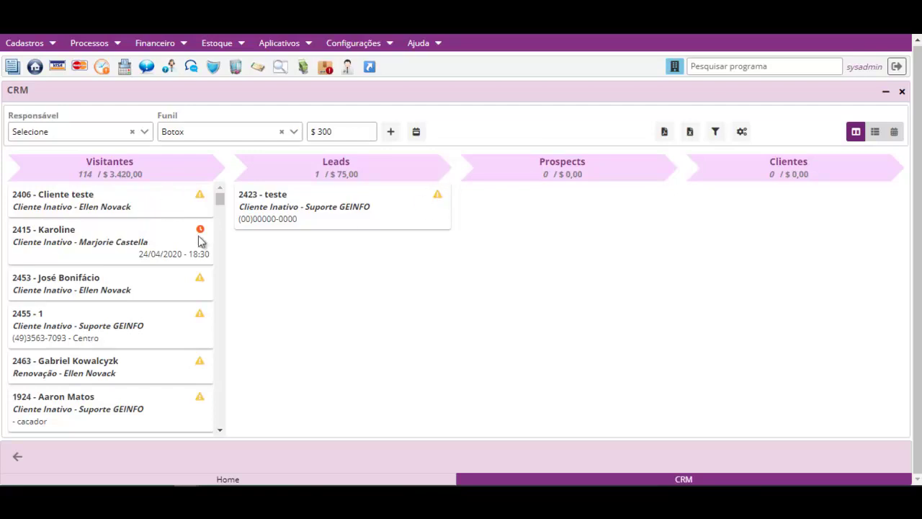
Open a Visitantes client's opportunity record and review the personal details, Responsável and tags.
{"action": "left_click", "coordinate": [88, 210]}
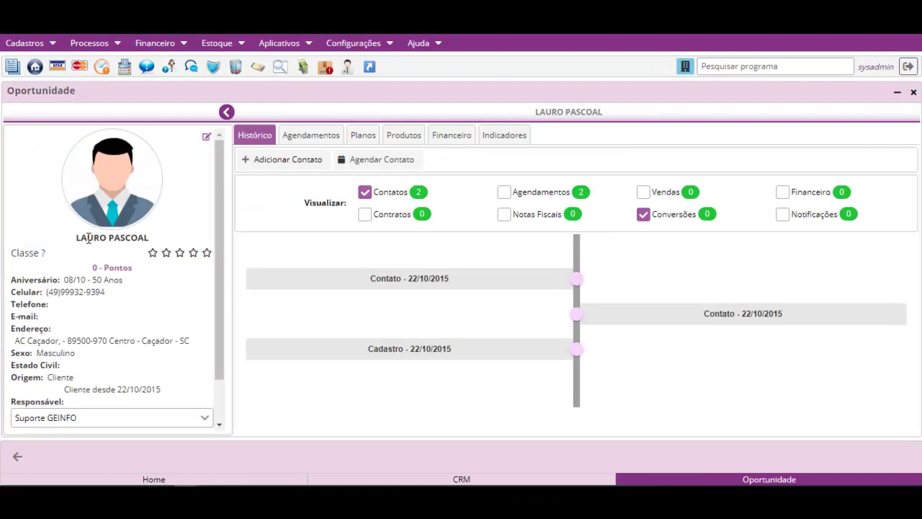
{"action": "scroll", "coordinate": [101, 255], "scroll_direction": "down", "scroll_amount": 1}
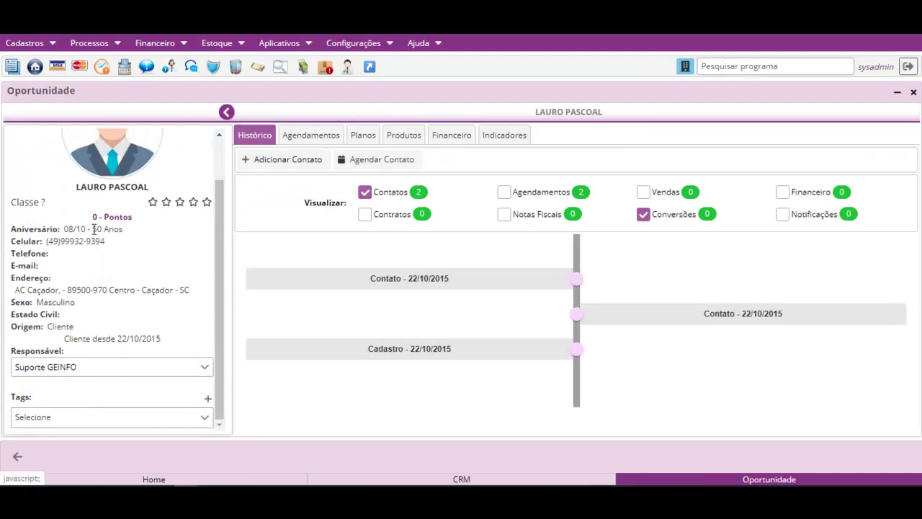
{"action": "scroll", "coordinate": [121, 271], "scroll_direction": "up", "scroll_amount": 1}
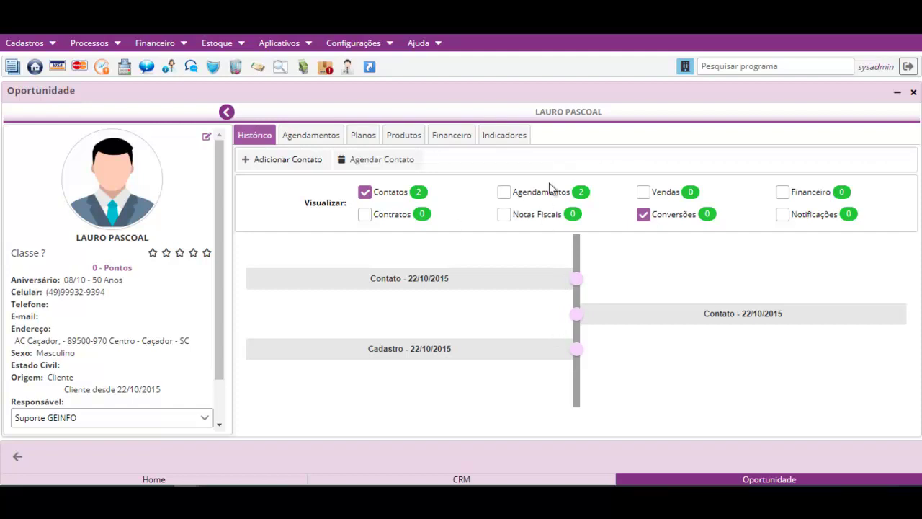
Expand the client's history timeline and read the contact observations and the registration origin.
{"action": "left_click", "coordinate": [576, 281]}
{"action": "scroll", "coordinate": [511, 325], "scroll_direction": "down", "scroll_amount": 2}
{"action": "scroll", "coordinate": [503, 303], "scroll_direction": "up", "scroll_amount": 2}
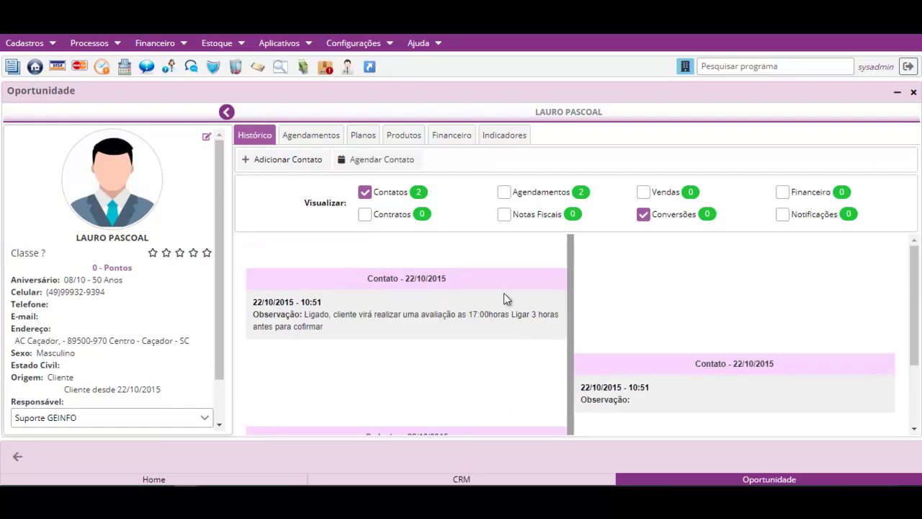
{"action": "left_click_drag", "start_coordinate": [315, 320], "coordinate": [535, 311]}
{"action": "left_click", "coordinate": [614, 373]}
{"action": "scroll", "coordinate": [663, 390], "scroll_direction": "down", "scroll_amount": 2}
{"action": "left_click_drag", "start_coordinate": [287, 364], "coordinate": [401, 372]}
{"action": "left_click", "coordinate": [436, 367]}
{"action": "scroll", "coordinate": [444, 365], "scroll_direction": "up", "scroll_amount": 1}
{"action": "scroll", "coordinate": [506, 296], "scroll_direction": "down", "scroll_amount": 2}
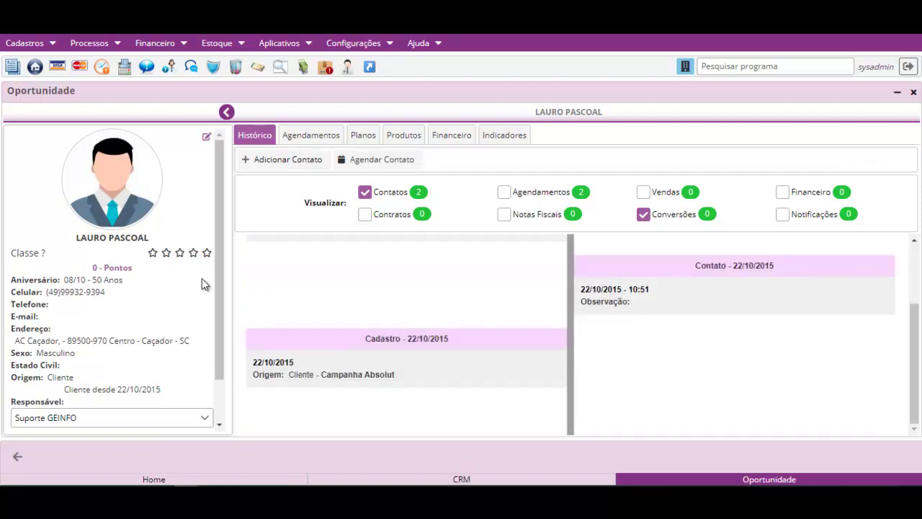
Change the client's Responsável to the first user offered in the list of responsible users.
{"action": "scroll", "coordinate": [163, 286], "scroll_direction": "down", "scroll_amount": 1}
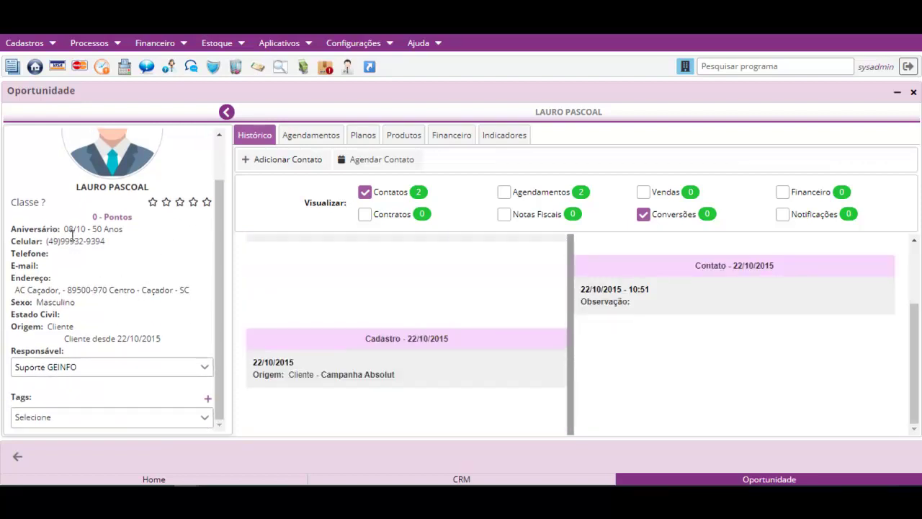
{"action": "left_click", "coordinate": [121, 370]}
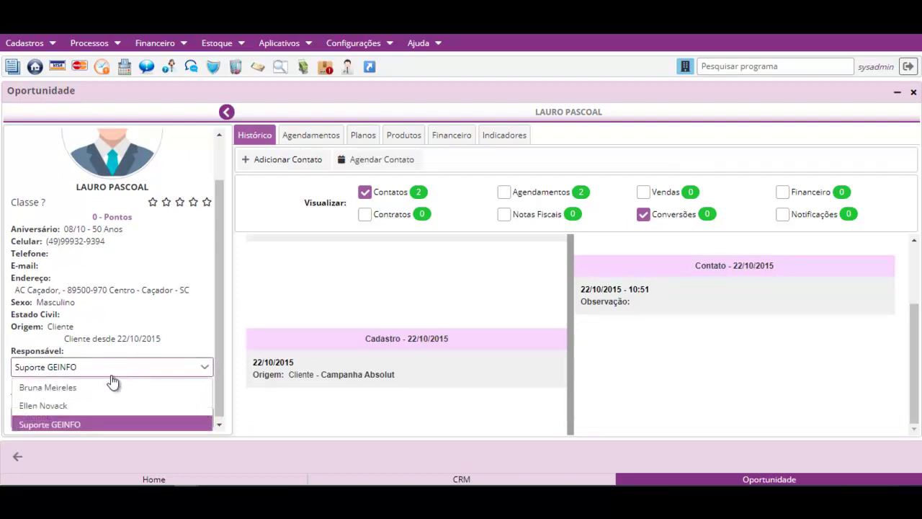
{"action": "left_click", "coordinate": [65, 389]}
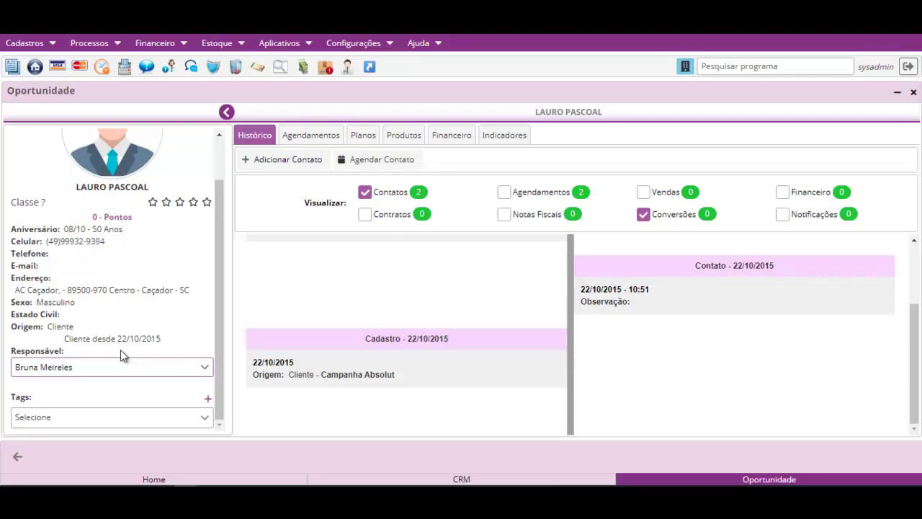
Review the tags available for the client and close the tag list without assigning any.
{"action": "left_click", "coordinate": [144, 417]}
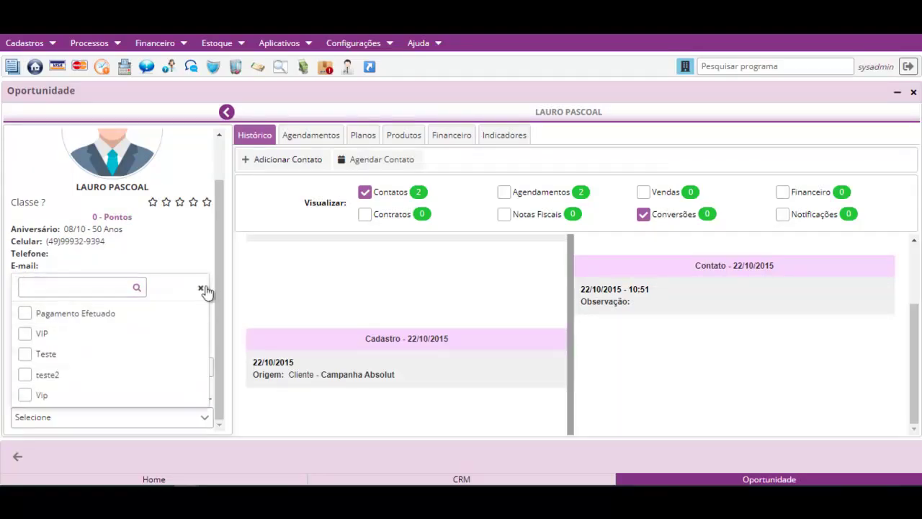
{"action": "left_click", "coordinate": [202, 289]}
{"action": "left_click", "coordinate": [198, 417]}
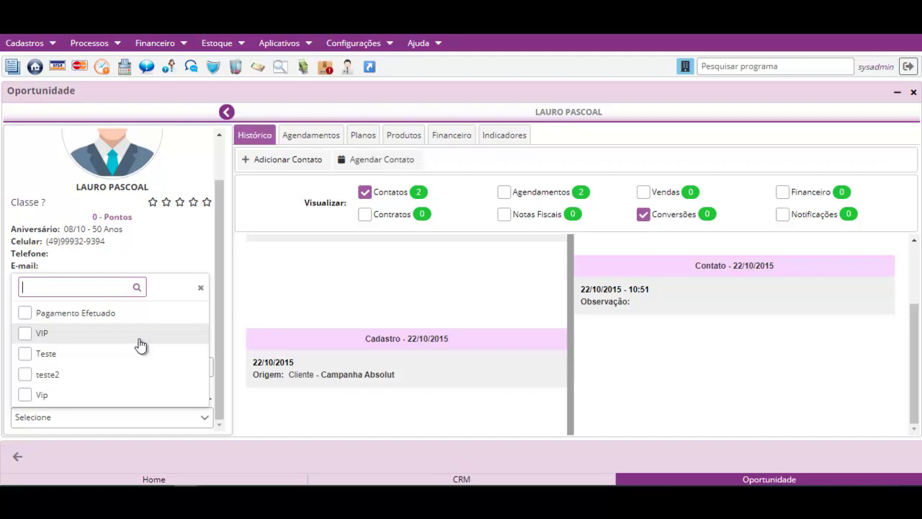
{"action": "left_click", "coordinate": [201, 288]}
{"action": "scroll", "coordinate": [177, 350], "scroll_direction": "up", "scroll_amount": 2}
{"action": "scroll", "coordinate": [190, 252], "scroll_direction": "down", "scroll_amount": 2}
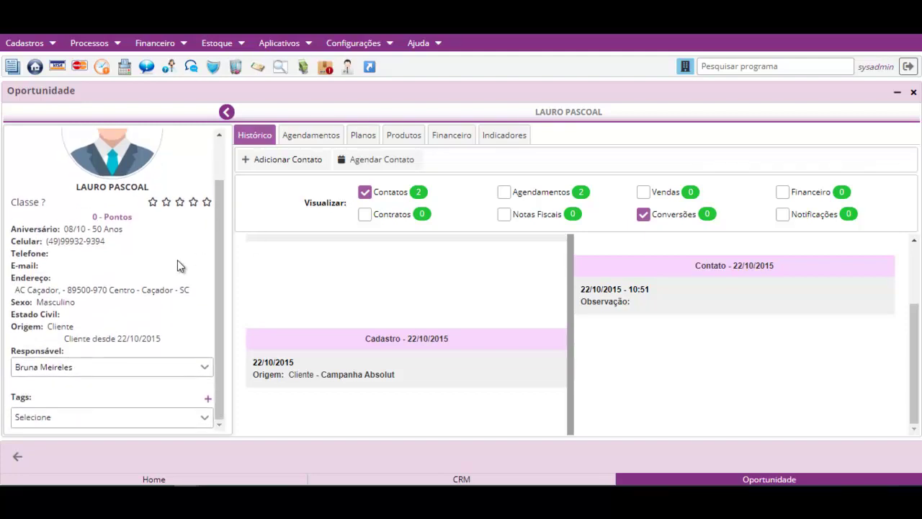
Start a new contact for the client and open the contact script management from its Script options.
{"action": "left_click", "coordinate": [281, 160]}
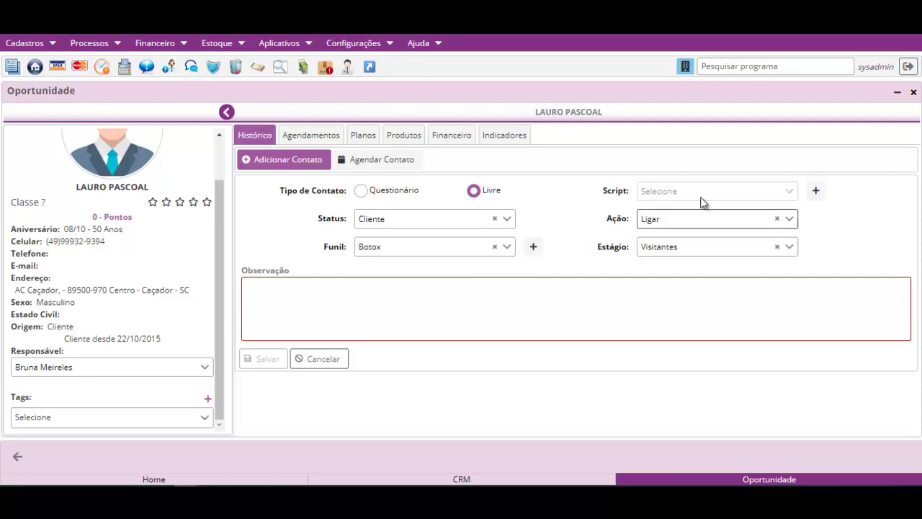
{"action": "left_click", "coordinate": [815, 191]}
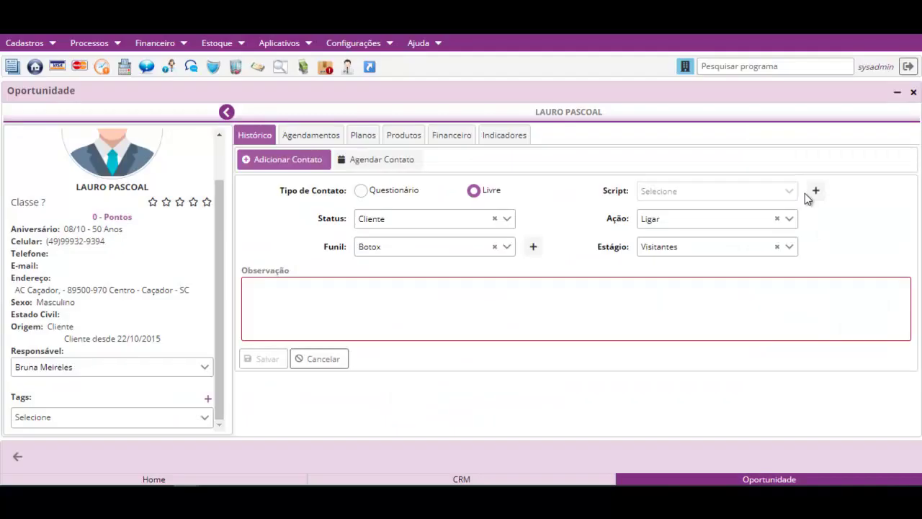
{"action": "left_click", "coordinate": [817, 192]}
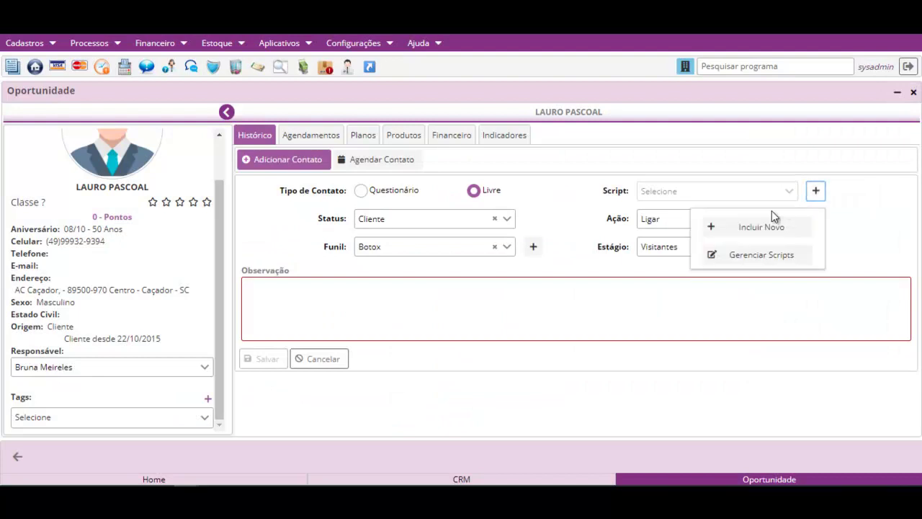
{"action": "left_click", "coordinate": [756, 257]}
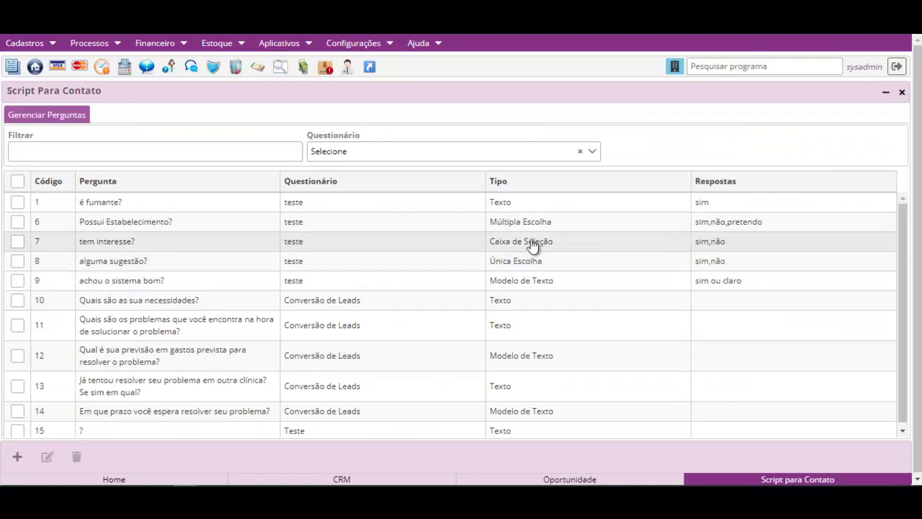
Back in the new contact form, review the available Ação options and close the list without changing the selection.
{"action": "scroll", "coordinate": [504, 288], "scroll_direction": "up", "scroll_amount": 1}
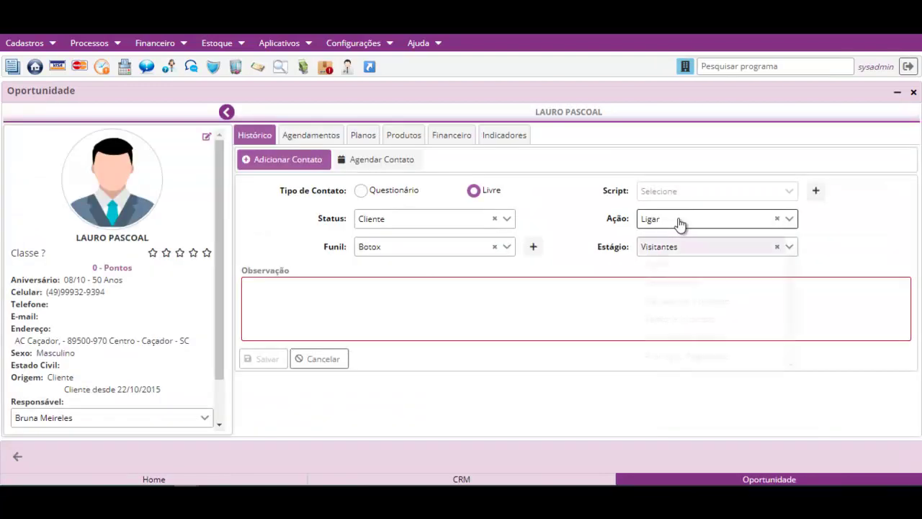
{"action": "left_click", "coordinate": [681, 225]}
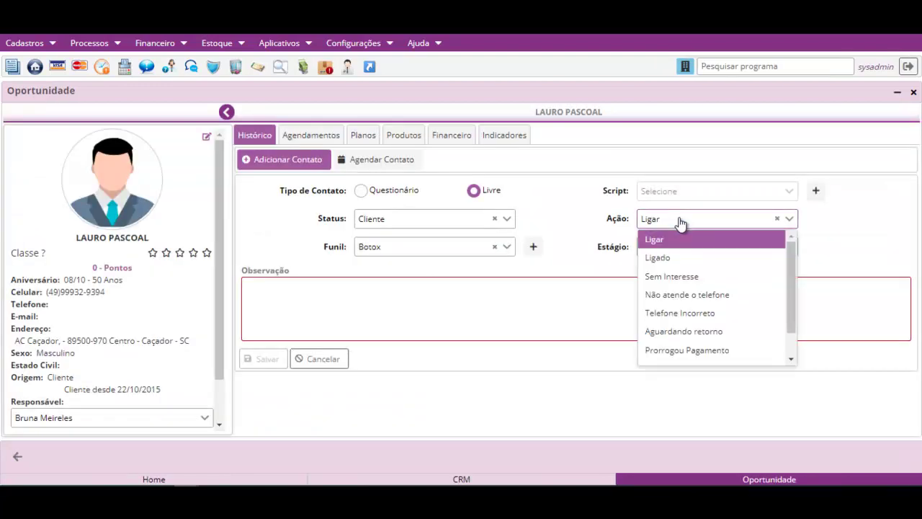
{"action": "scroll", "coordinate": [683, 305], "scroll_direction": "down", "scroll_amount": 1}
{"action": "scroll", "coordinate": [683, 305], "scroll_direction": "up", "scroll_amount": 1}
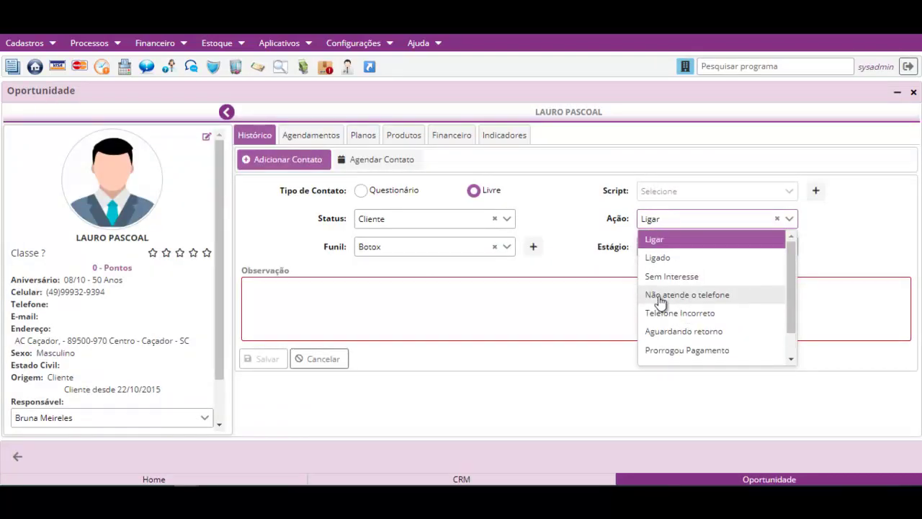
{"action": "left_click", "coordinate": [592, 263]}
{"action": "left_click", "coordinate": [556, 310]}
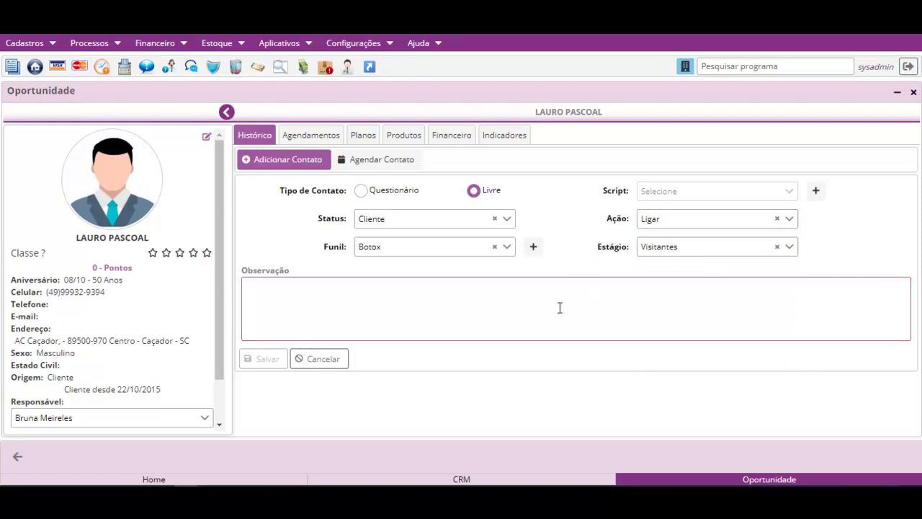
Set the contact's Estágio to Leads, enter "Mudança" as the Observação and save the contact.
{"action": "left_click", "coordinate": [709, 248]}
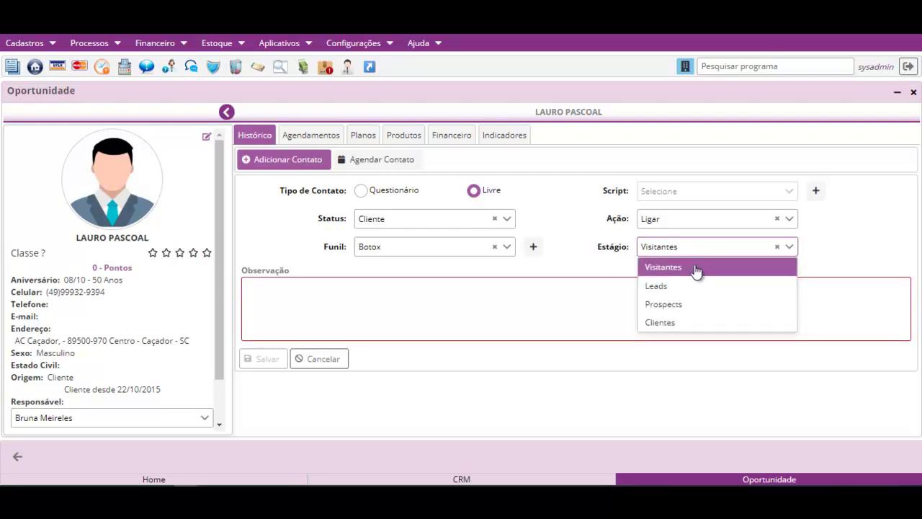
{"action": "left_click", "coordinate": [673, 288]}
{"action": "left_click", "coordinate": [561, 302]}
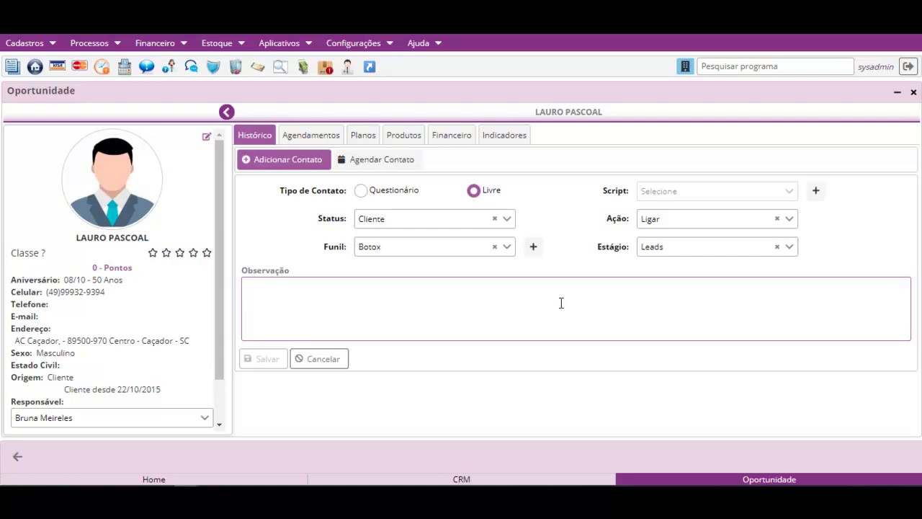
{"action": "type", "text": "M"}
{"action": "key", "text": "BackSpace"}
{"action": "type", "text": "Mudança"}
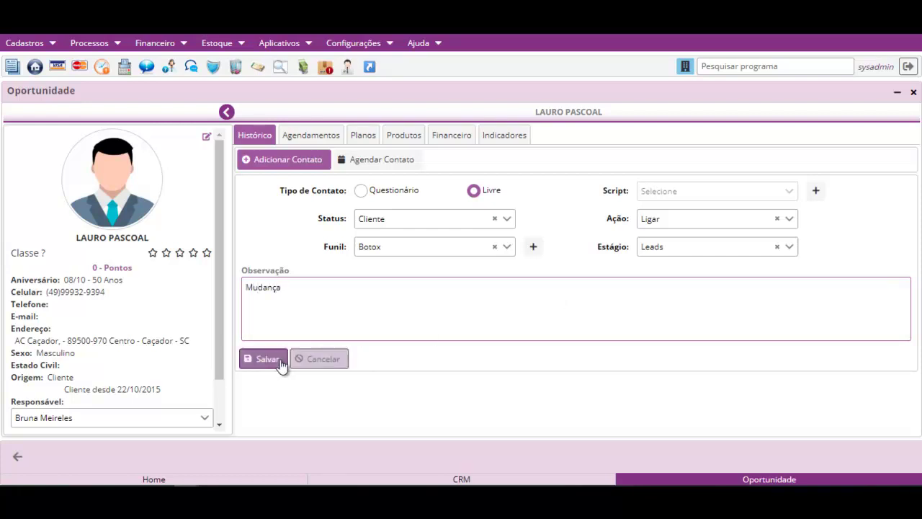
{"action": "left_click", "coordinate": [264, 358]}
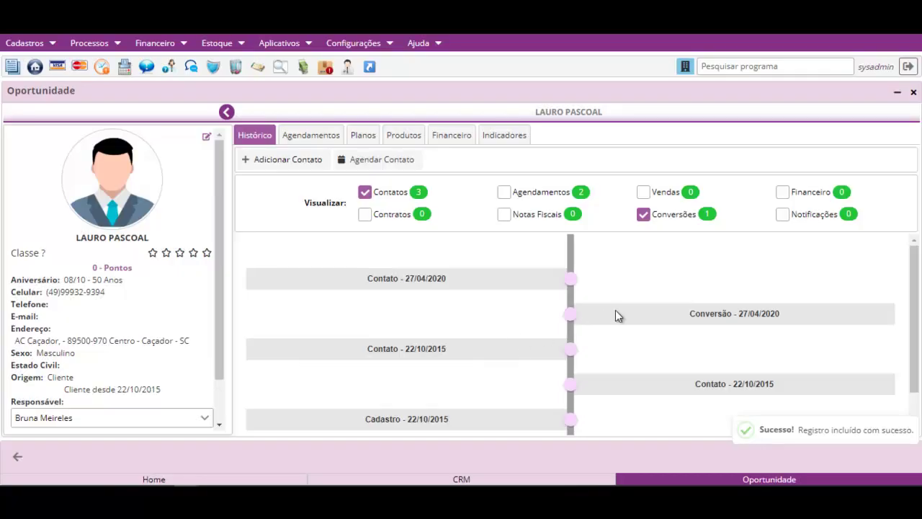
Expand the 27/04/2020 contact and conversion entries in the client's history, compare previous and current stages, and return to the CRM board.
{"action": "left_click", "coordinate": [571, 283]}
{"action": "left_click", "coordinate": [571, 284]}
{"action": "scroll", "coordinate": [540, 298], "scroll_direction": "down", "scroll_amount": 3}
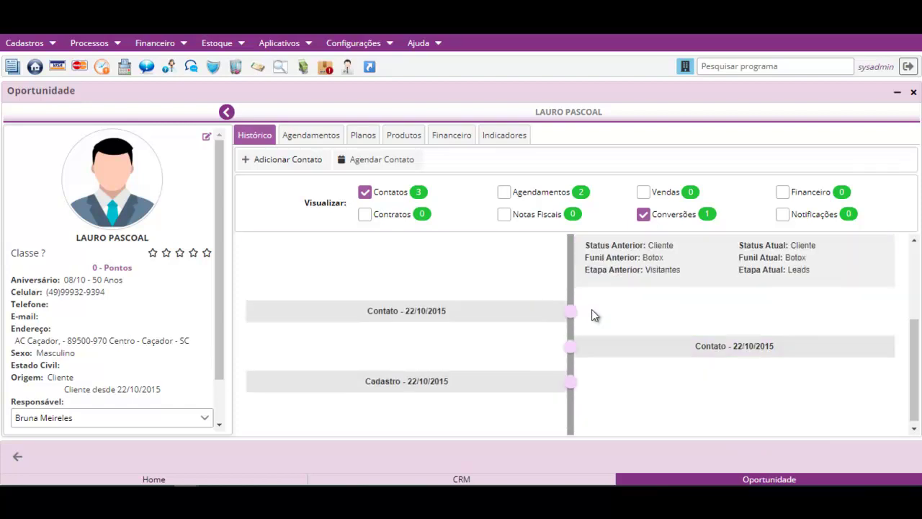
{"action": "scroll", "coordinate": [616, 328], "scroll_direction": "up", "scroll_amount": 3}
{"action": "scroll", "coordinate": [626, 350], "scroll_direction": "down", "scroll_amount": 1}
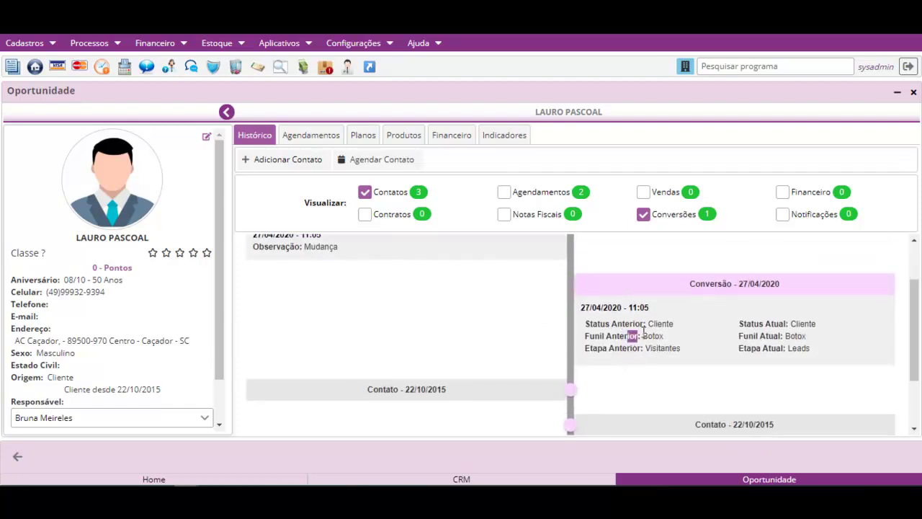
{"action": "left_click_drag", "start_coordinate": [765, 327], "coordinate": [784, 339]}
{"action": "left_click", "coordinate": [790, 344]}
{"action": "scroll", "coordinate": [790, 349], "scroll_direction": "up", "scroll_amount": 1}
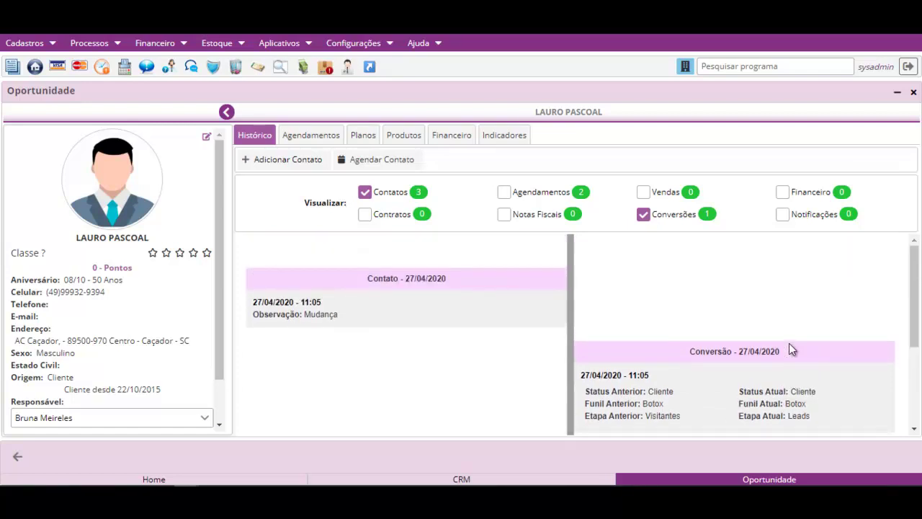
{"action": "left_click", "coordinate": [15, 456]}
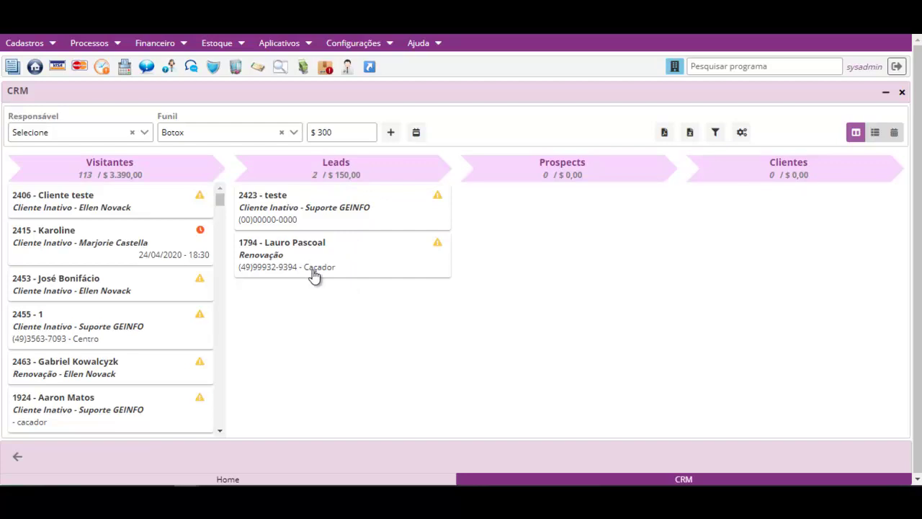
Reopen the client from the Leads stage and review the Agendar Contato form's fields and Ação options, cancelling without scheduling.
{"action": "left_click", "coordinate": [318, 254]}
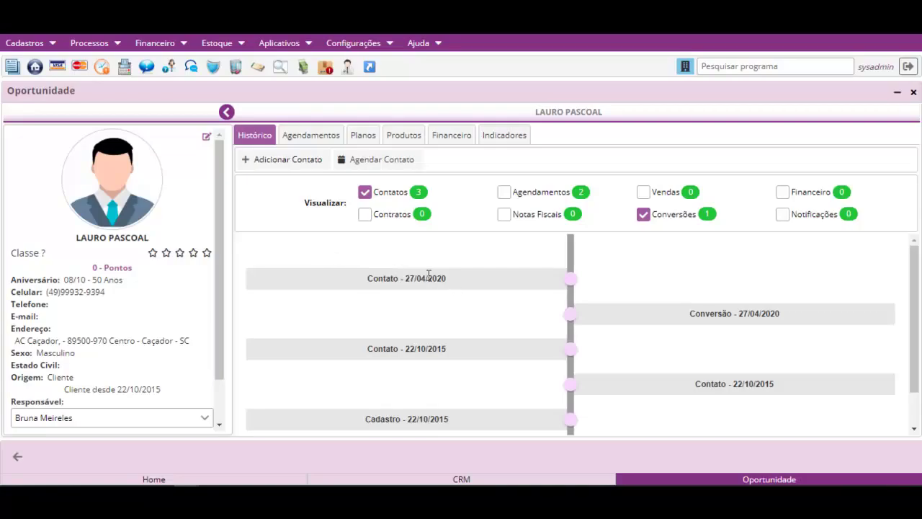
{"action": "left_click", "coordinate": [387, 167]}
{"action": "left_click", "coordinate": [459, 268]}
{"action": "left_click", "coordinate": [405, 351]}
{"action": "left_click_drag", "start_coordinate": [513, 222], "coordinate": [517, 195]}
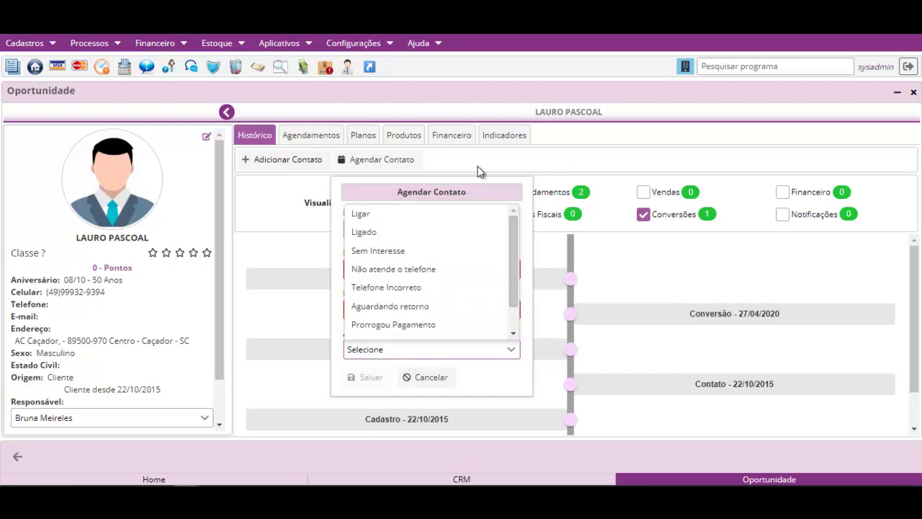
{"action": "left_click", "coordinate": [392, 159]}
{"action": "left_click", "coordinate": [392, 160]}
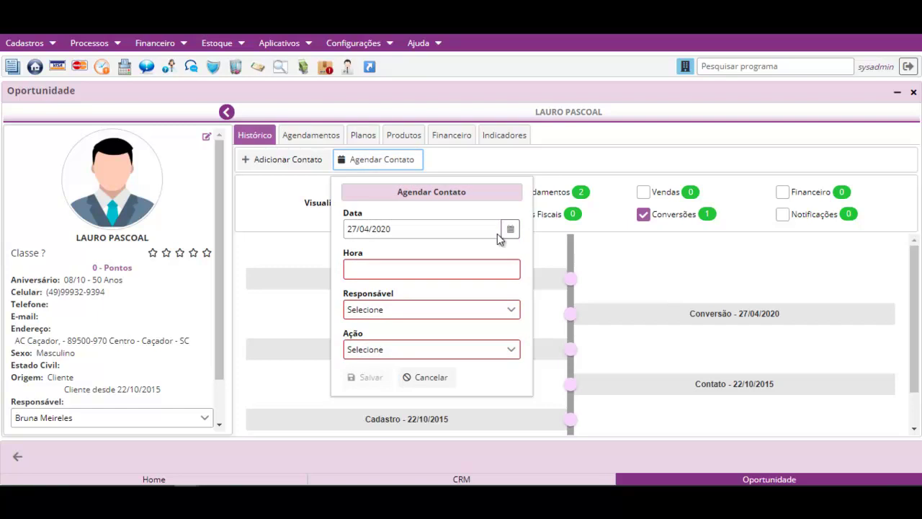
{"action": "left_click", "coordinate": [441, 380]}
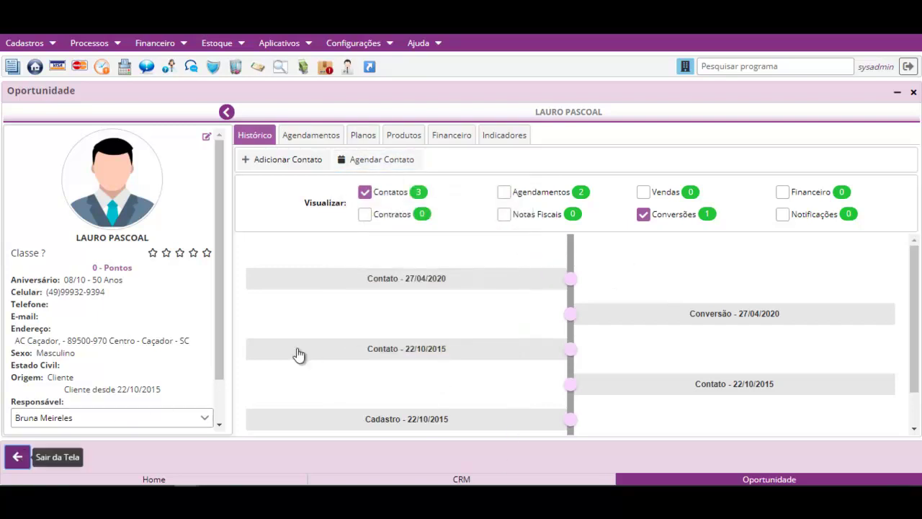
Return to the CRM to check its pending activities view, restore the funnel board and close the CRM.
{"action": "left_click", "coordinate": [43, 450]}
{"action": "left_click", "coordinate": [894, 134]}
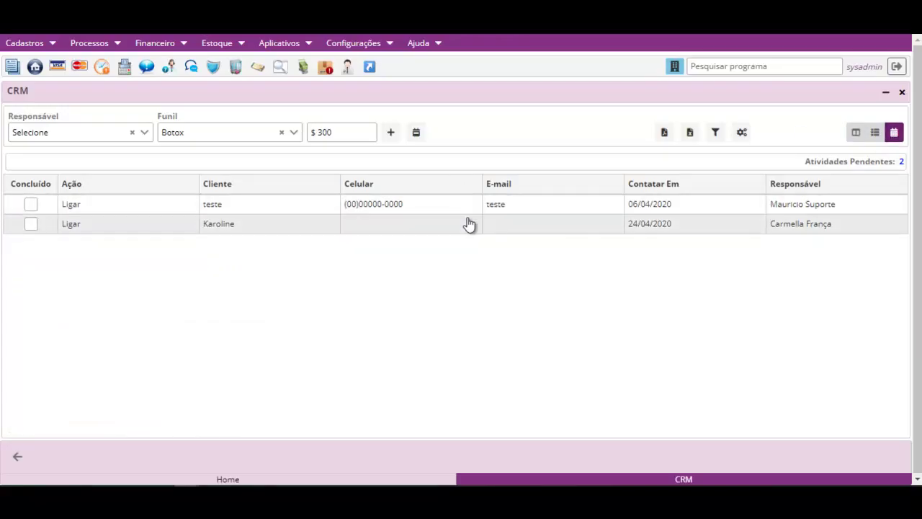
{"action": "left_click", "coordinate": [855, 137]}
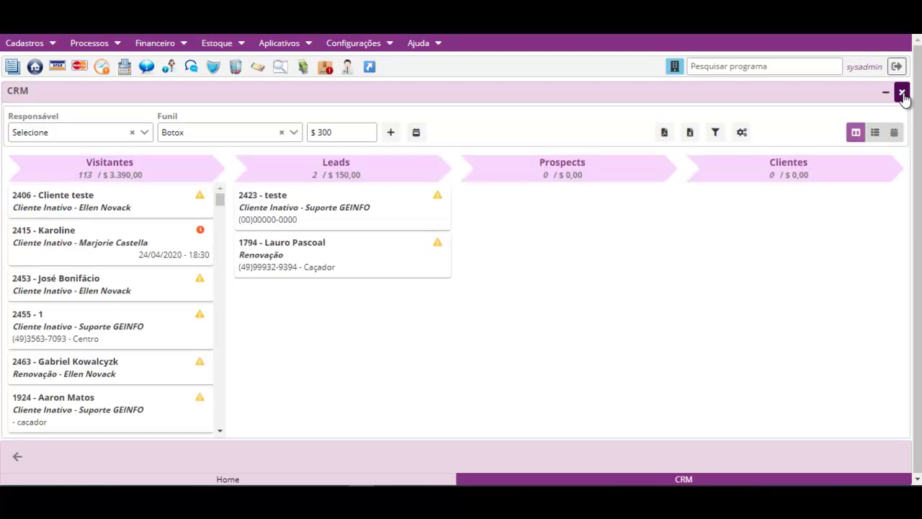
{"action": "left_click", "coordinate": [902, 92]}
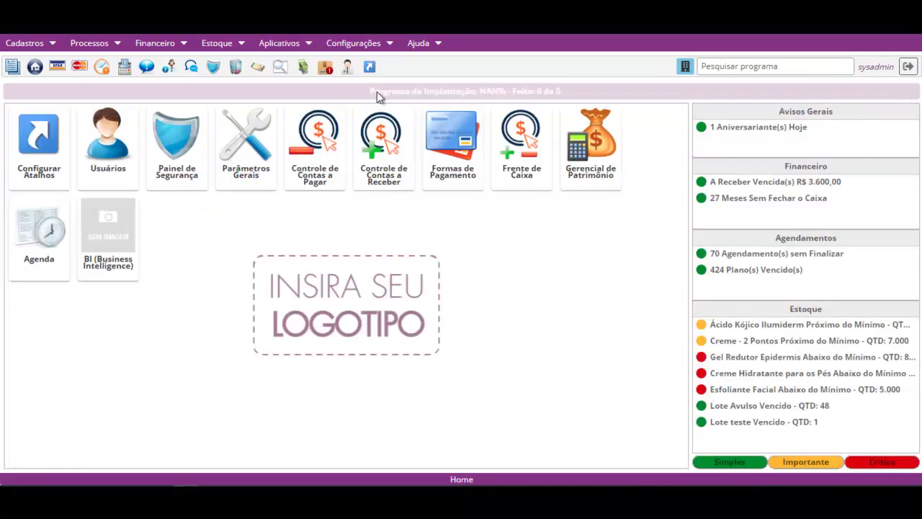
Open BI (Business Intelligence) and check the date range filter of the Inadimplência dashboard.
{"action": "left_click", "coordinate": [281, 45]}
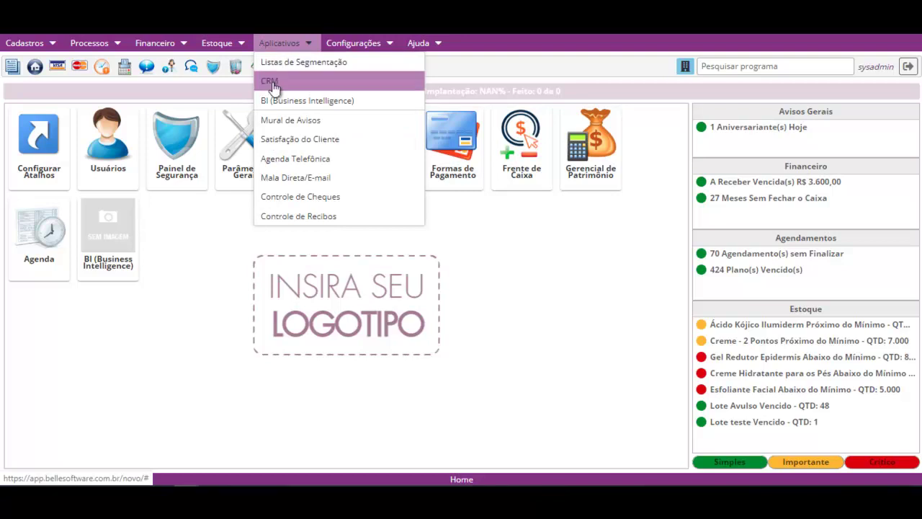
{"action": "left_click", "coordinate": [297, 101]}
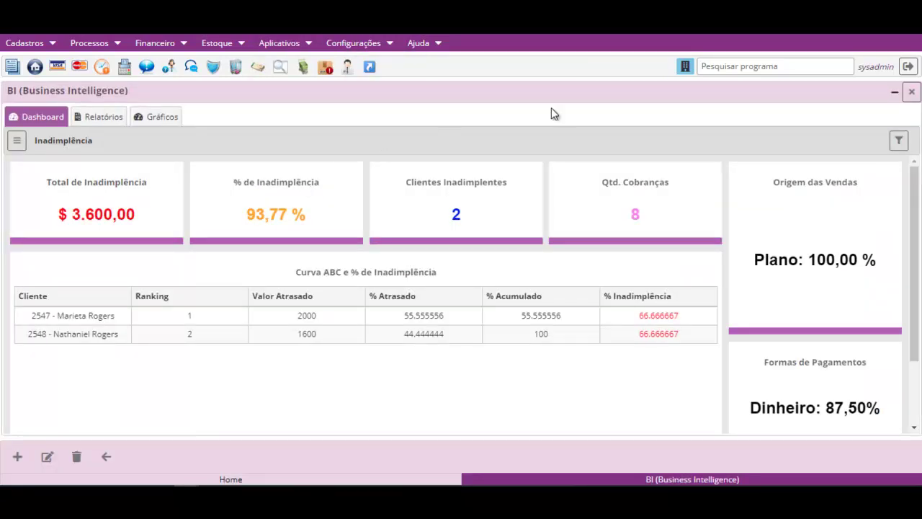
{"action": "left_click", "coordinate": [897, 140]}
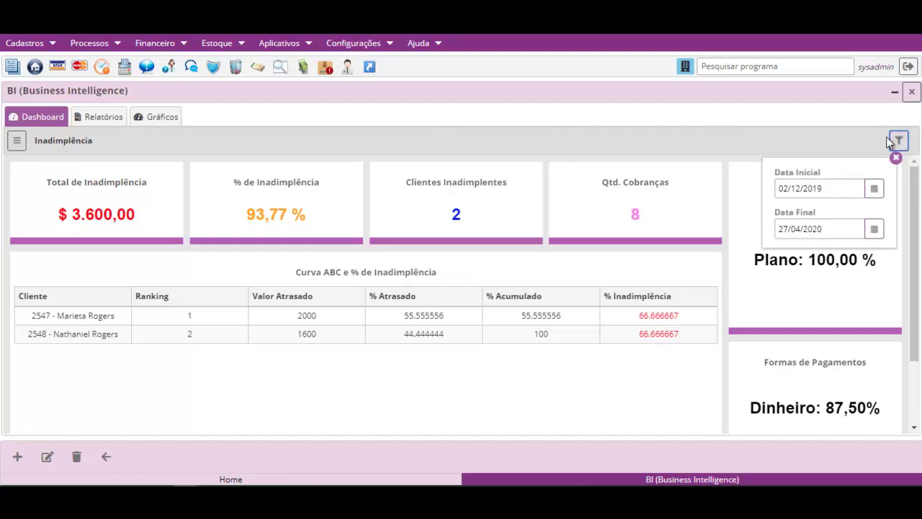
{"action": "left_click", "coordinate": [896, 157]}
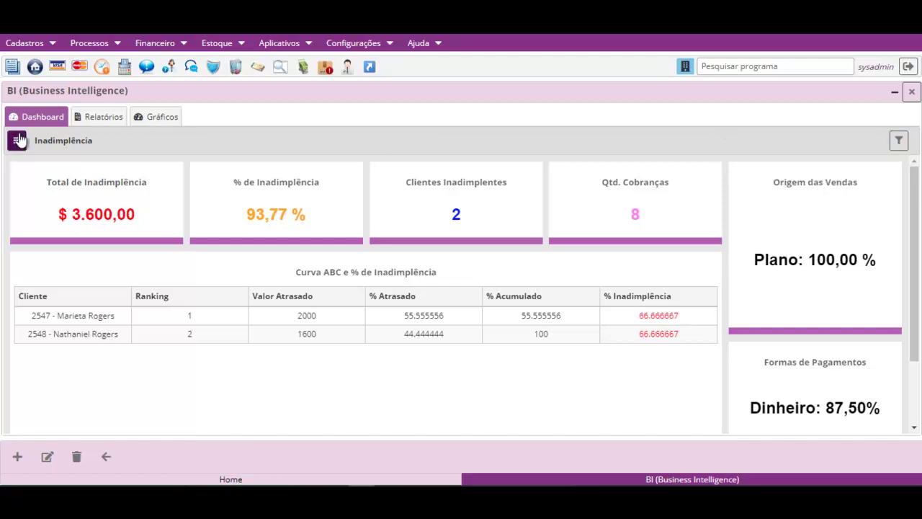
Review the registered dashboards and the Inadimplência indicators, and switch to the Vendas dashboard.
{"action": "left_click", "coordinate": [18, 141]}
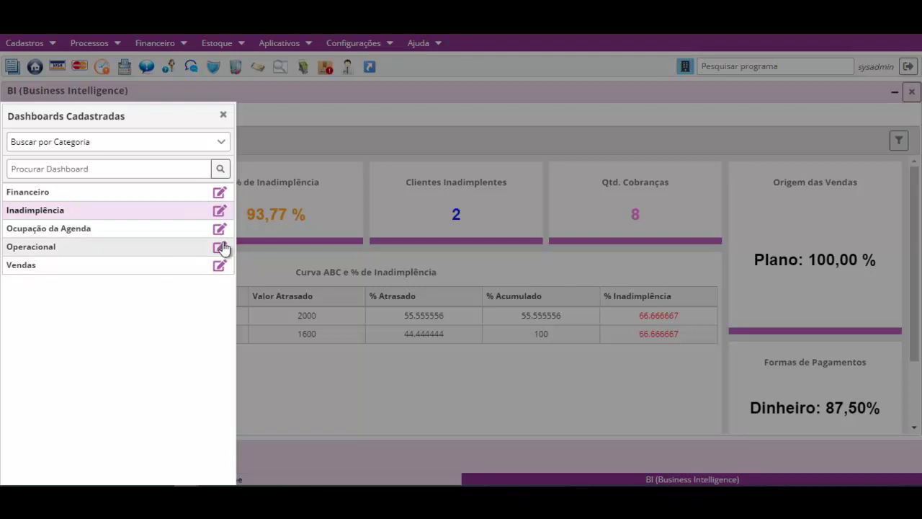
{"action": "left_click", "coordinate": [325, 213]}
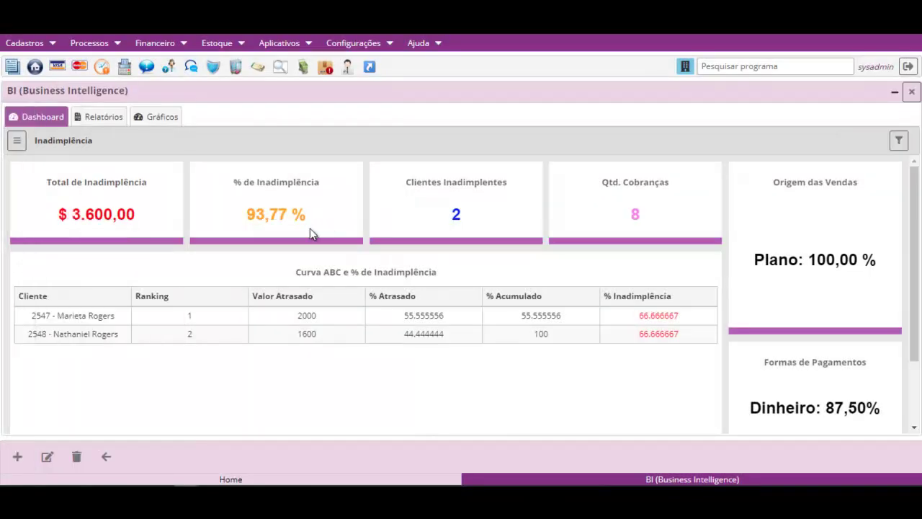
{"action": "scroll", "coordinate": [310, 231], "scroll_direction": "down", "scroll_amount": 2}
{"action": "scroll", "coordinate": [311, 231], "scroll_direction": "up", "scroll_amount": 2}
{"action": "left_click", "coordinate": [18, 142]}
{"action": "left_click", "coordinate": [54, 265]}
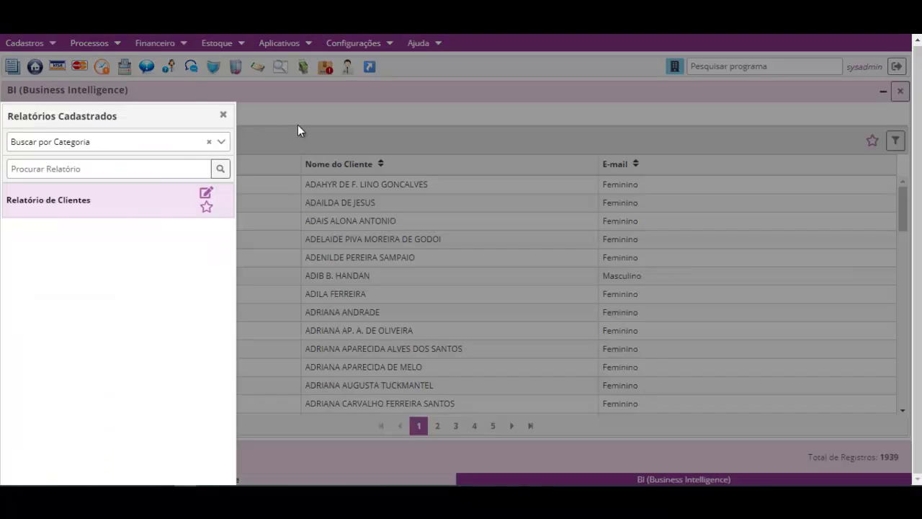
Close the list of registered reports and browse the Relatório de Clientes records.
{"action": "left_click", "coordinate": [299, 129]}
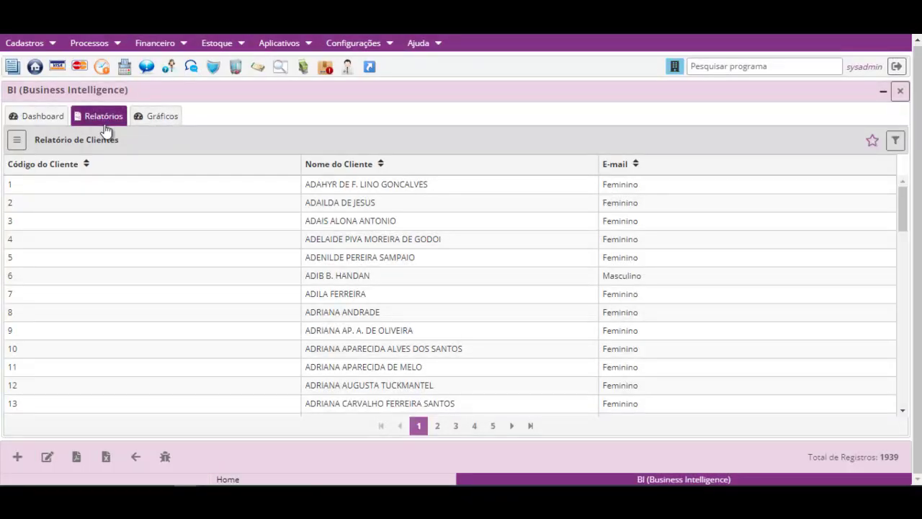
{"action": "scroll", "coordinate": [338, 258], "scroll_direction": "down", "scroll_amount": 3}
{"action": "scroll", "coordinate": [338, 258], "scroll_direction": "up", "scroll_amount": 3}
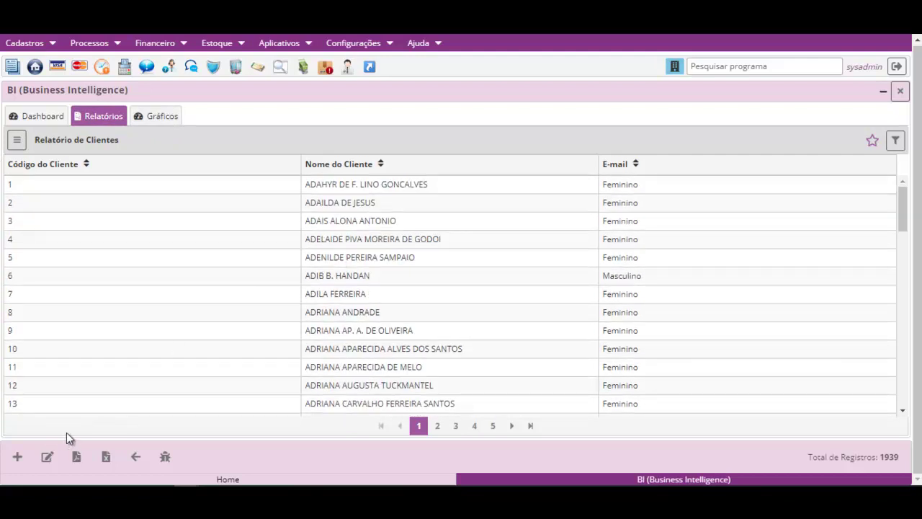
Start a new BI report titled "Clientes" in the Comercial category.
{"action": "left_click", "coordinate": [18, 456]}
{"action": "left_click", "coordinate": [181, 149]}
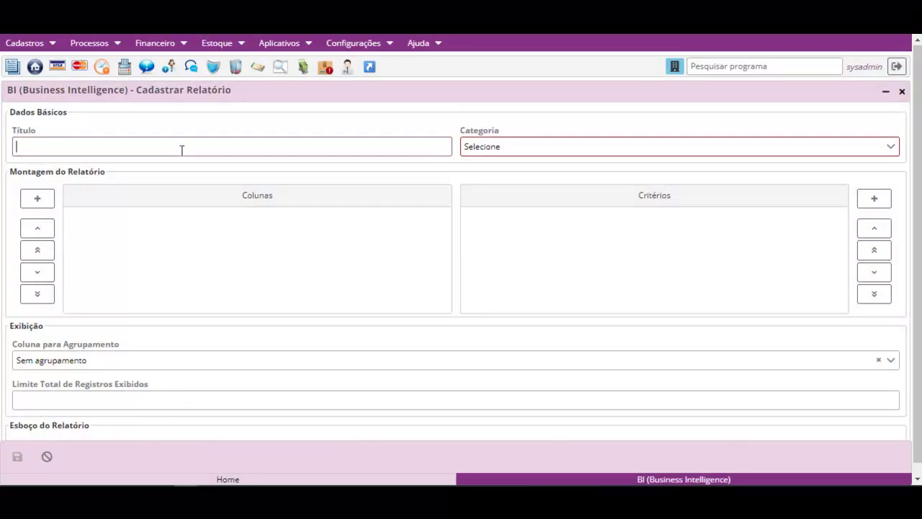
{"action": "type", "text": "Clientes"}
{"action": "left_click", "coordinate": [625, 151]}
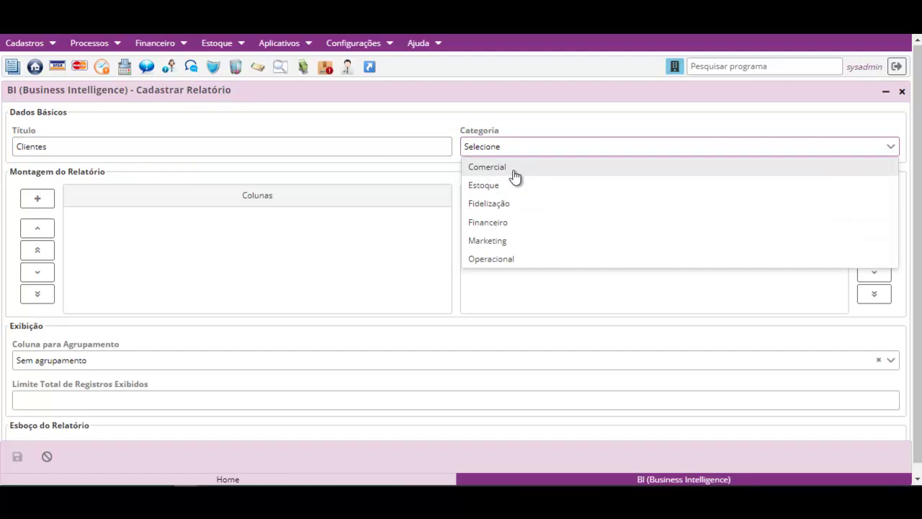
{"action": "left_click", "coordinate": [505, 173]}
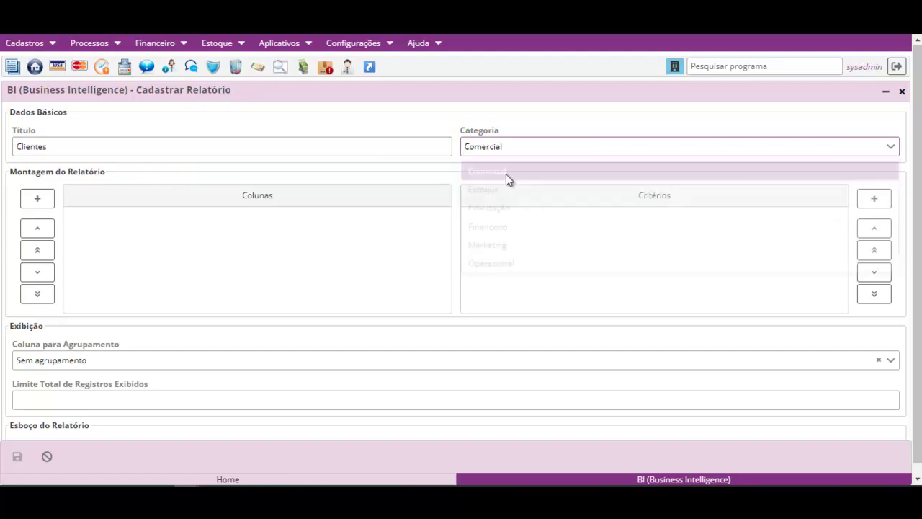
Add a Celular column to the report, with Cliente as its origin and Exibir as its action.
{"action": "left_click", "coordinate": [40, 199]}
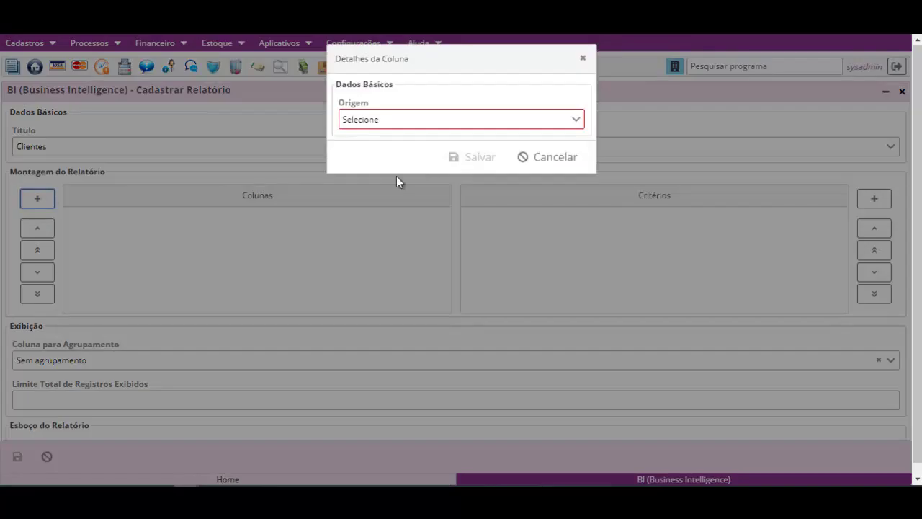
{"action": "left_click", "coordinate": [445, 124]}
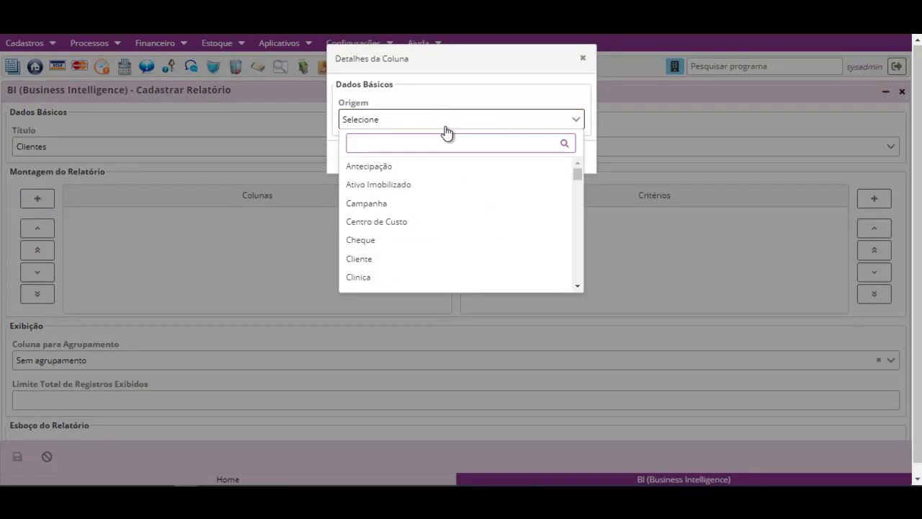
{"action": "type", "text": "cli"}
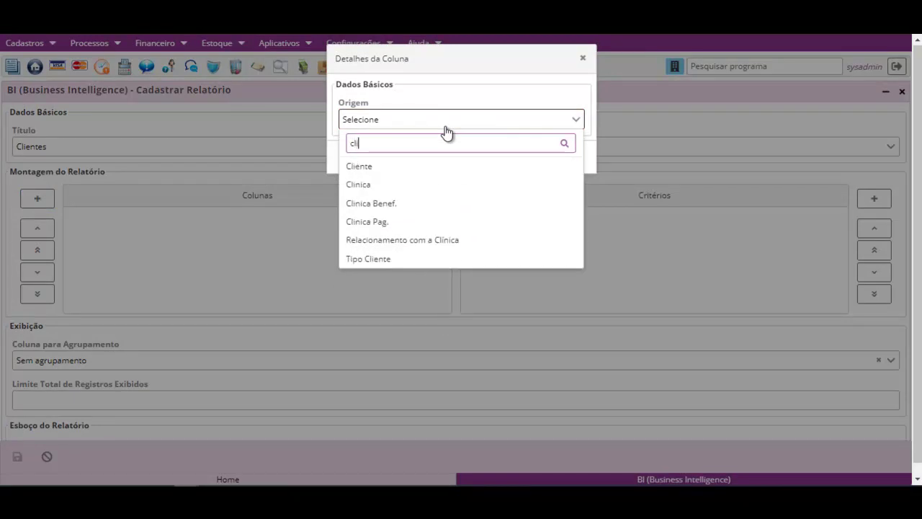
{"action": "left_click", "coordinate": [376, 171]}
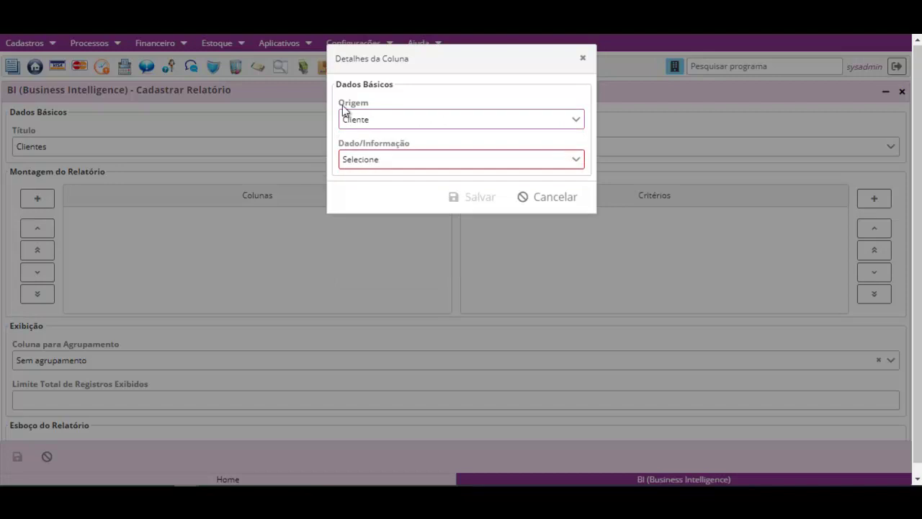
{"action": "left_click", "coordinate": [382, 160]}
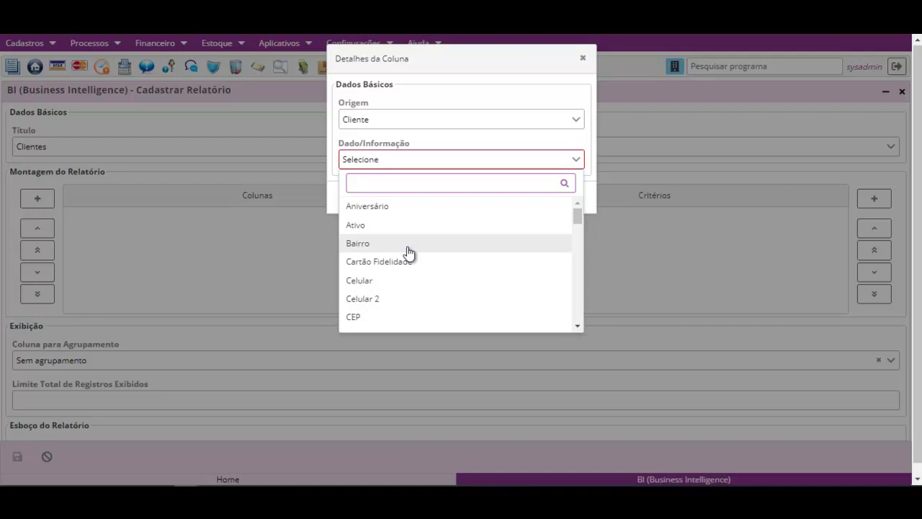
{"action": "left_click", "coordinate": [402, 280]}
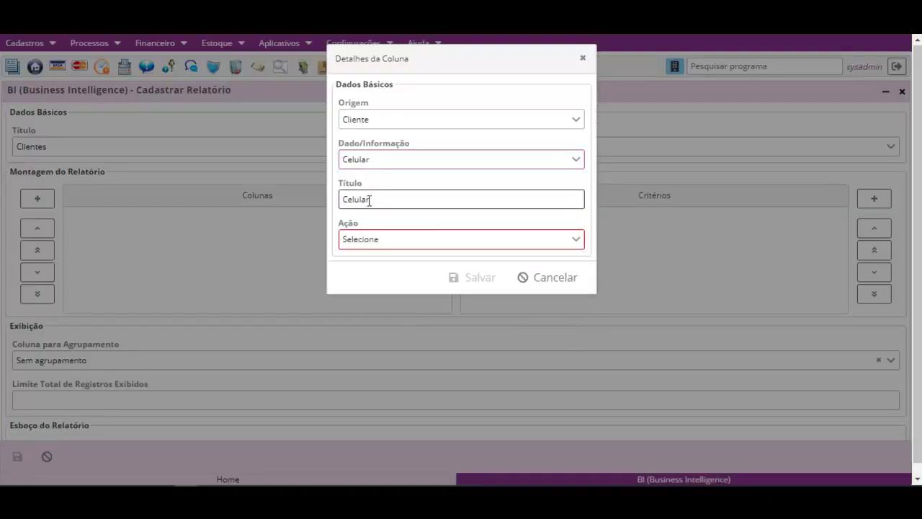
{"action": "left_click", "coordinate": [372, 241]}
{"action": "left_click", "coordinate": [398, 311]}
{"action": "left_click", "coordinate": [398, 314]}
{"action": "left_click", "coordinate": [478, 278]}
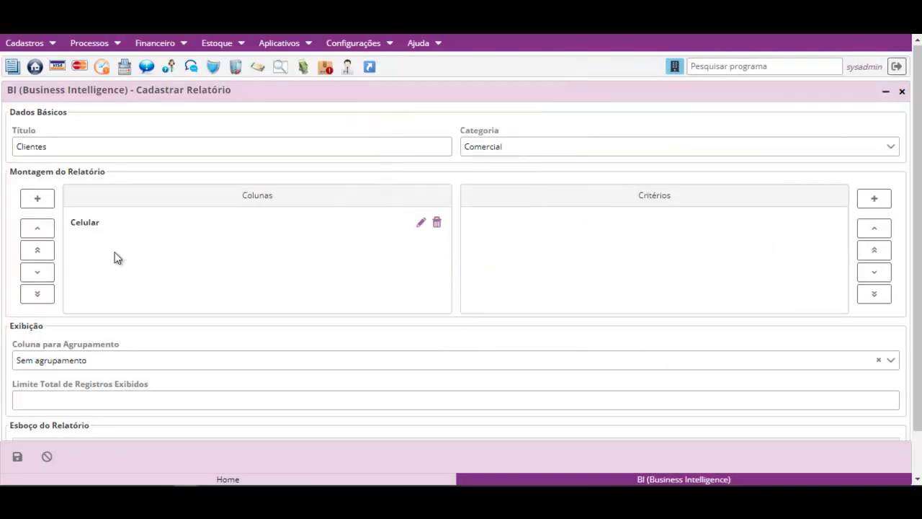
Add a Bairro column to the report, with Cliente as its origin and Exibir as its action.
{"action": "left_click", "coordinate": [38, 200]}
{"action": "left_click", "coordinate": [387, 123]}
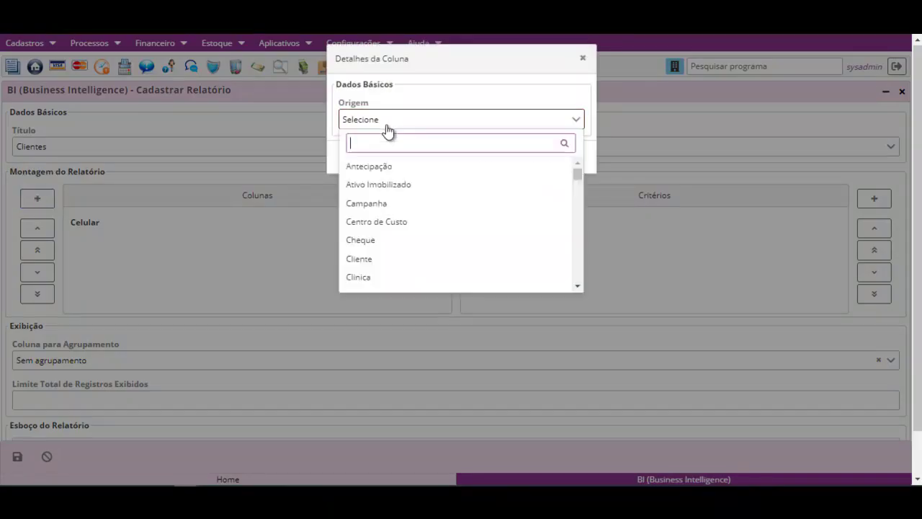
{"action": "type", "text": "clie"}
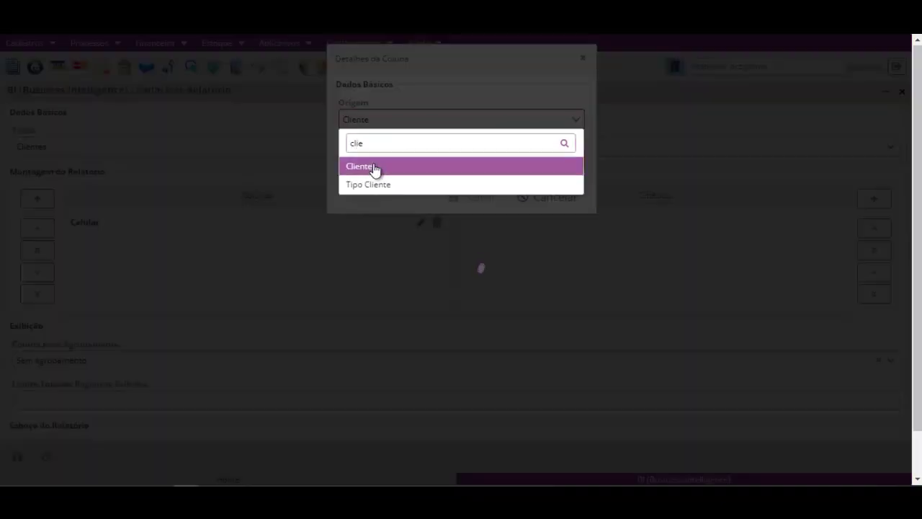
{"action": "left_click", "coordinate": [376, 167]}
{"action": "left_click", "coordinate": [386, 164]}
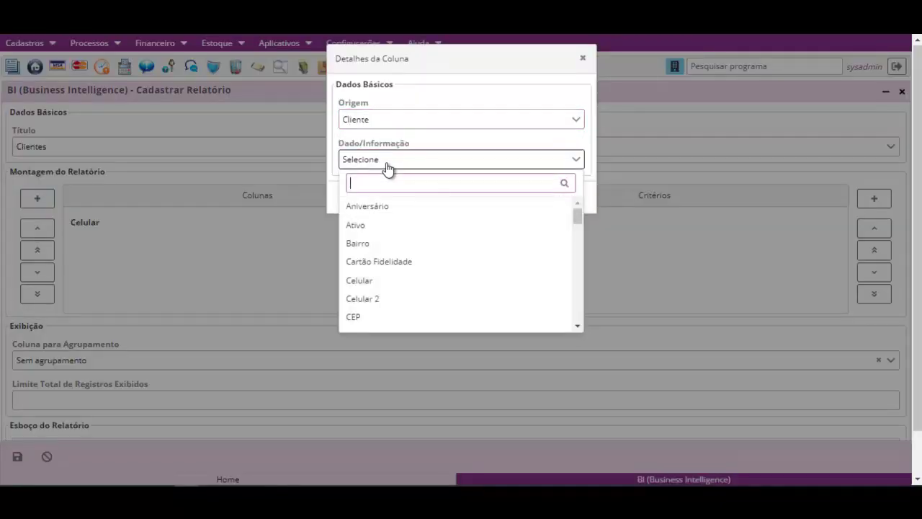
{"action": "left_click", "coordinate": [377, 244]}
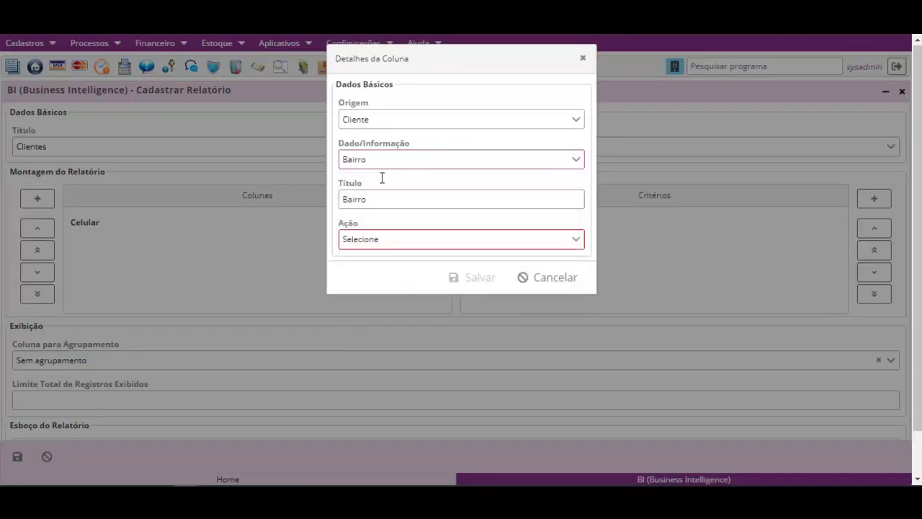
{"action": "left_click", "coordinate": [393, 239]}
{"action": "left_click", "coordinate": [360, 314]}
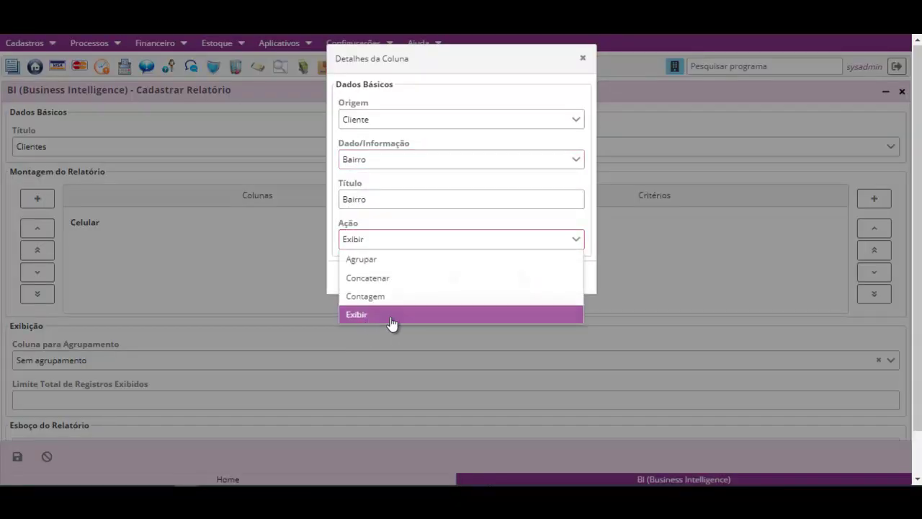
{"action": "left_click", "coordinate": [477, 279]}
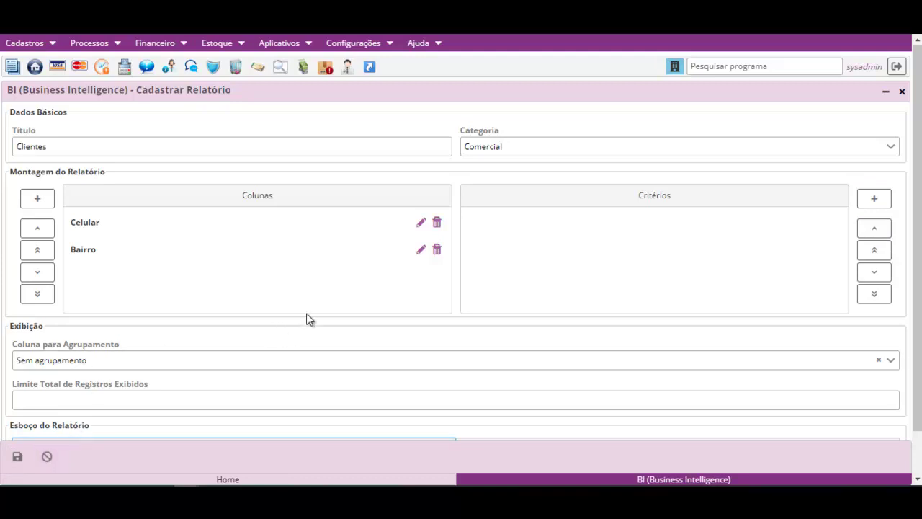
Review the grouping and record limit settings and the column order in the report sketch.
{"action": "scroll", "coordinate": [541, 230], "scroll_direction": "down", "scroll_amount": 2}
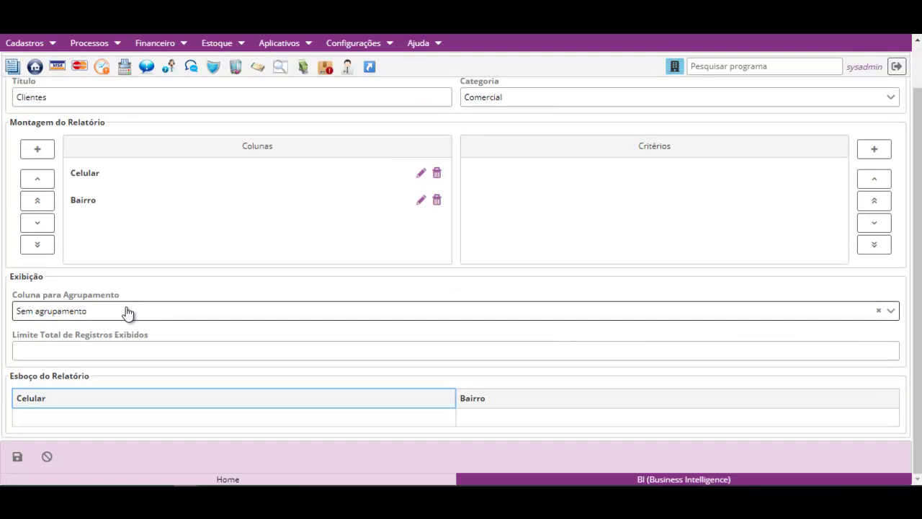
{"action": "left_click", "coordinate": [118, 350]}
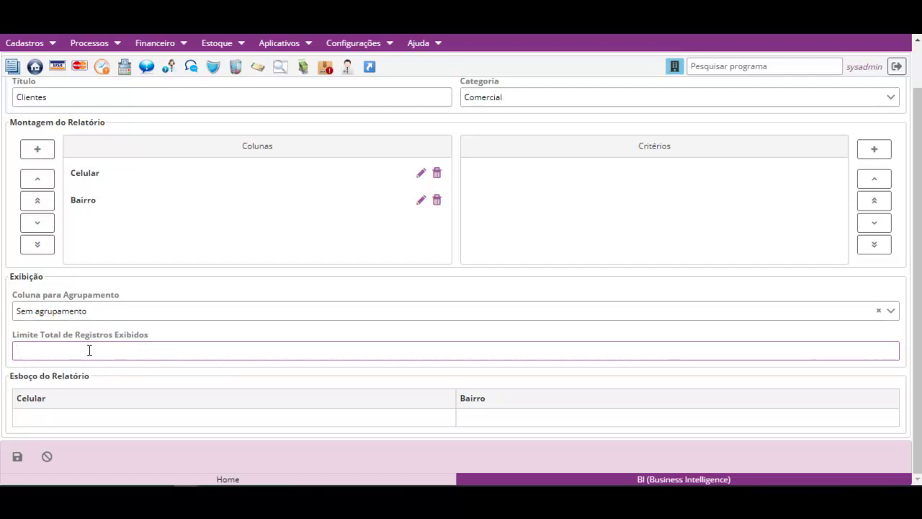
{"action": "scroll", "coordinate": [90, 350], "scroll_direction": "up", "scroll_amount": 2}
{"action": "scroll", "coordinate": [137, 259], "scroll_direction": "down", "scroll_amount": 2}
{"action": "left_click", "coordinate": [72, 392]}
{"action": "left_click", "coordinate": [488, 403]}
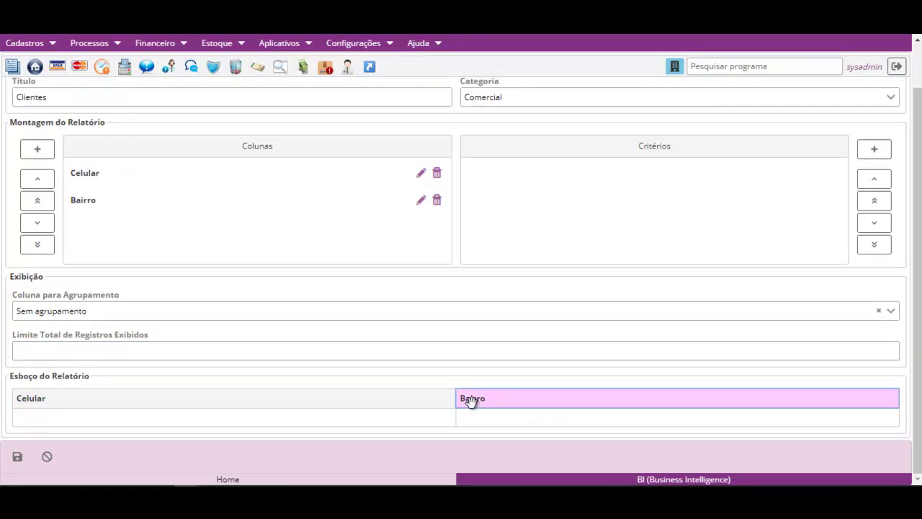
Move the Bairro column above Celular and cancel the new report without saving.
{"action": "left_click", "coordinate": [66, 196]}
{"action": "left_click", "coordinate": [37, 179]}
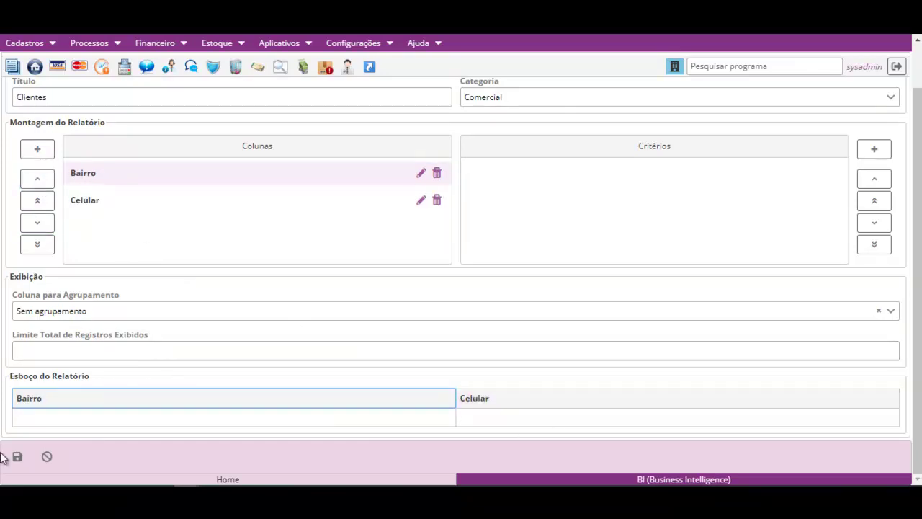
{"action": "left_click", "coordinate": [48, 457]}
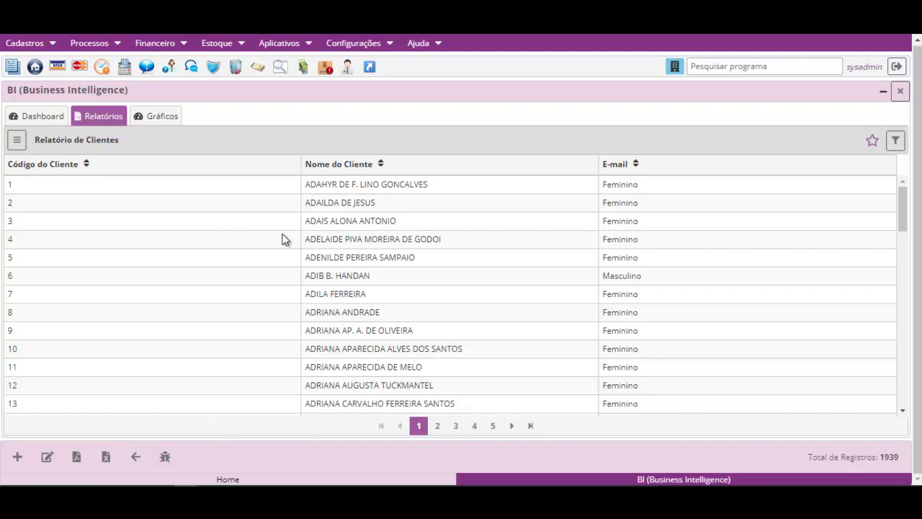
Review the registered BI charts and check the date range filter of the Ocupação da Agenda - Por Equipamento chart.
{"action": "left_click", "coordinate": [149, 121]}
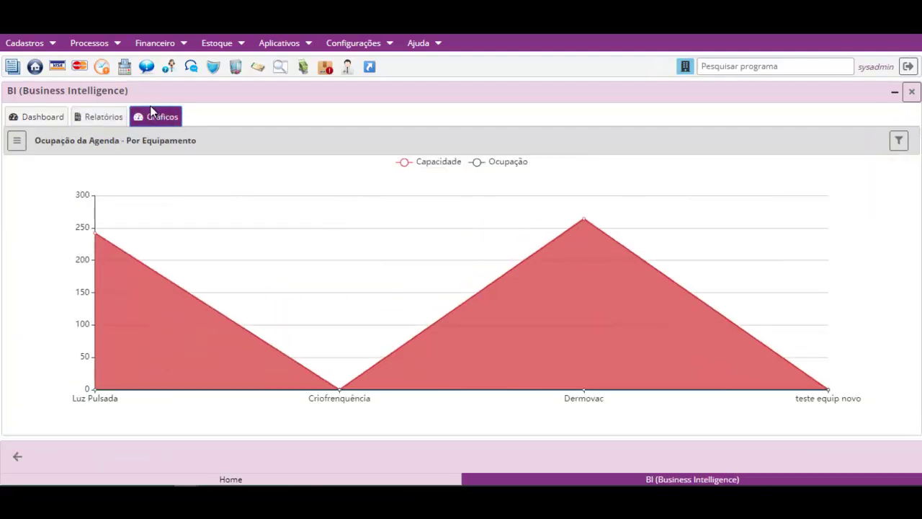
{"action": "left_click", "coordinate": [16, 144]}
{"action": "scroll", "coordinate": [61, 224], "scroll_direction": "up", "scroll_amount": 3}
{"action": "left_click", "coordinate": [277, 138]}
{"action": "left_click", "coordinate": [897, 142]}
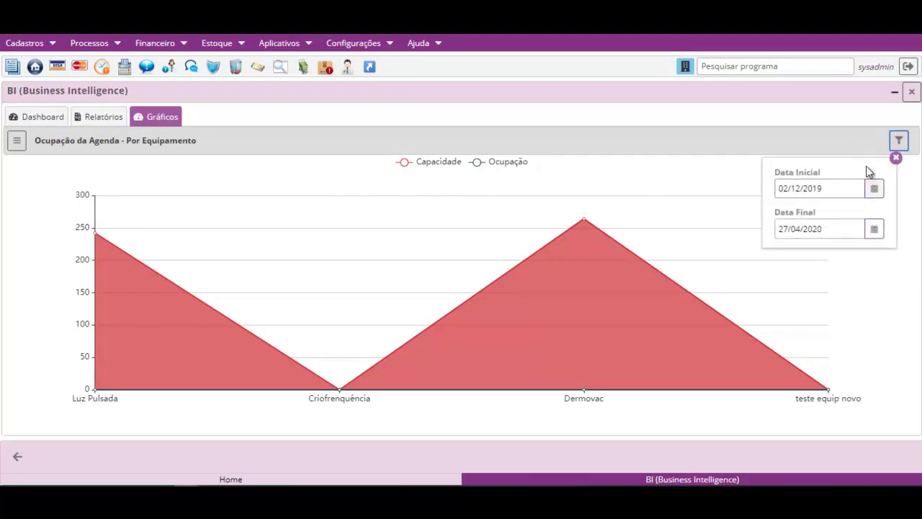
{"action": "left_click", "coordinate": [703, 166]}
{"action": "left_click", "coordinate": [896, 157]}
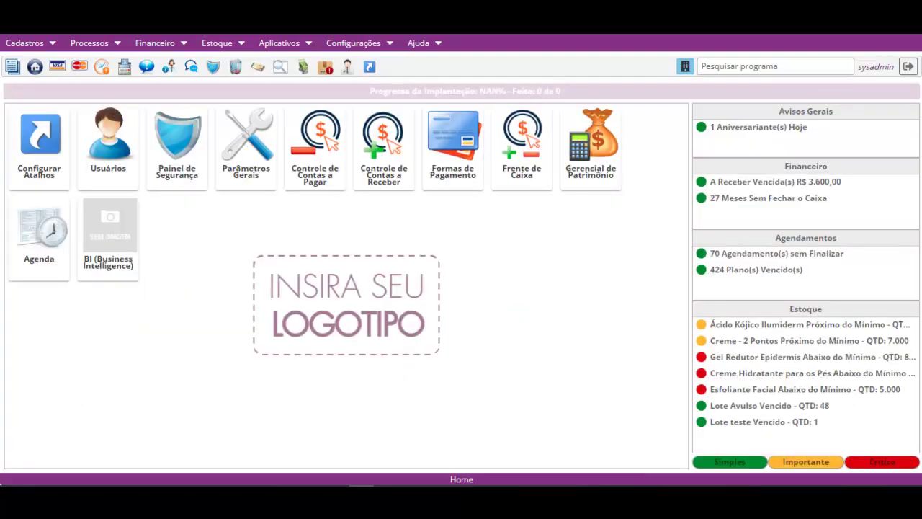